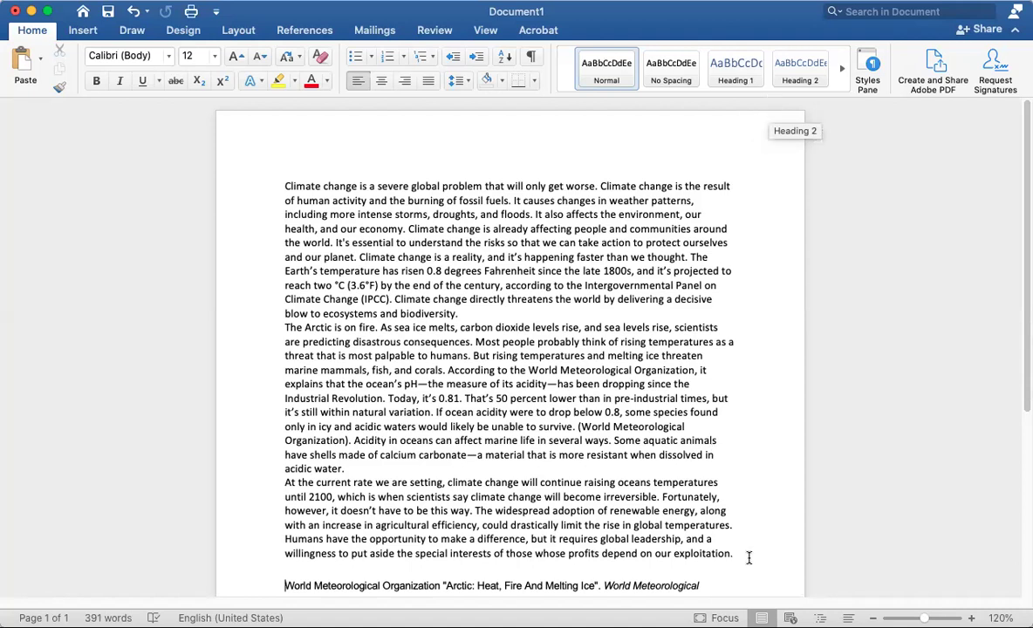
# Select the body paragraphs, then add and remove a blank line at the essay's top
pyautogui.moveTo(749, 557); pyautogui.dragTo(299, 179)
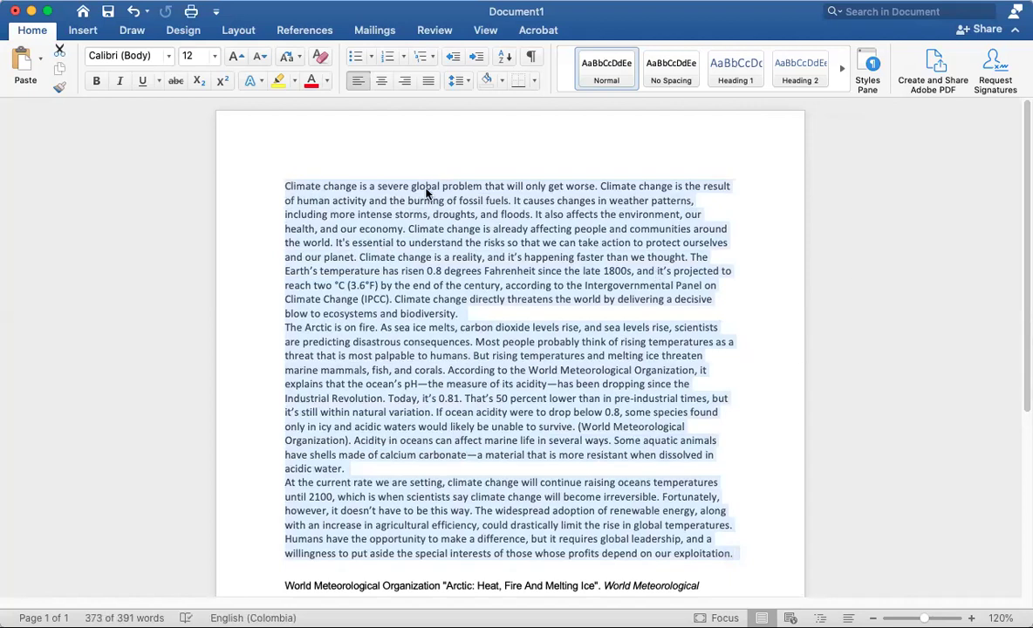
pyautogui.click(285, 187)
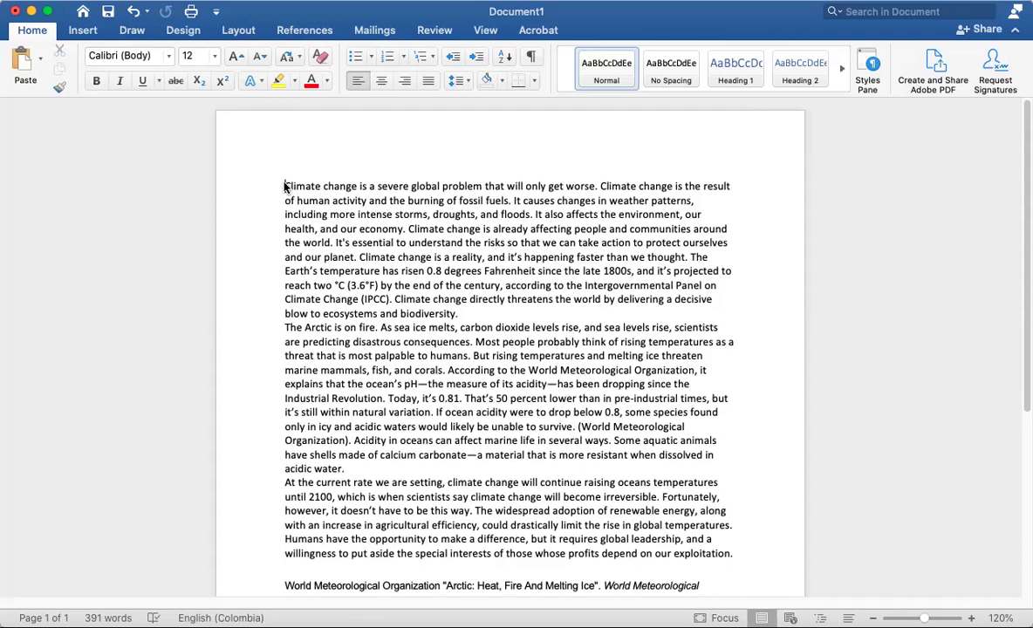
pyautogui.moveTo(733, 553); pyautogui.dragTo(234, 200)
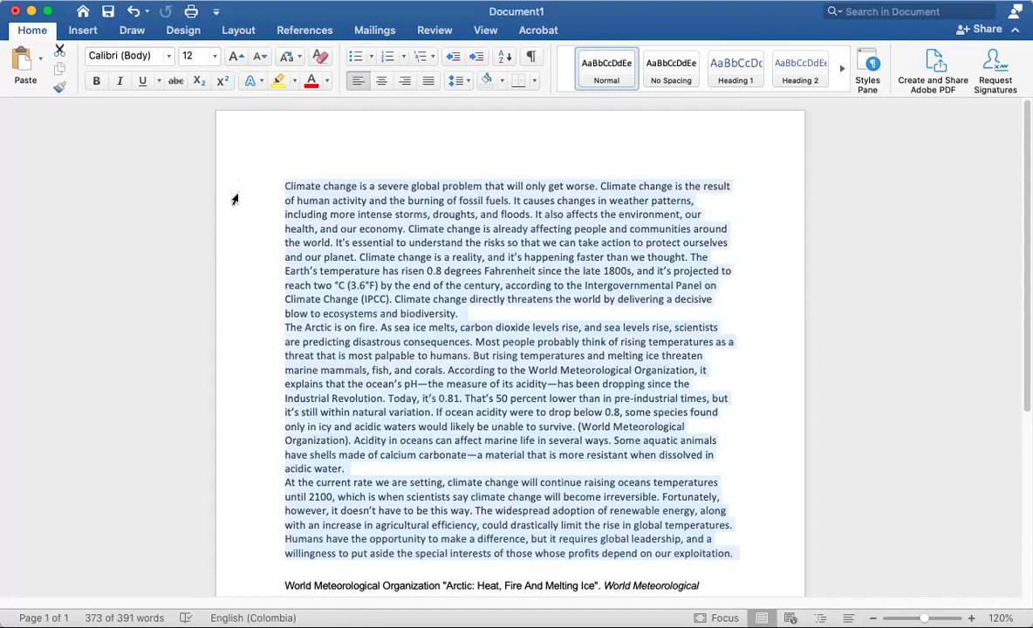
pyautogui.click(261, 170)
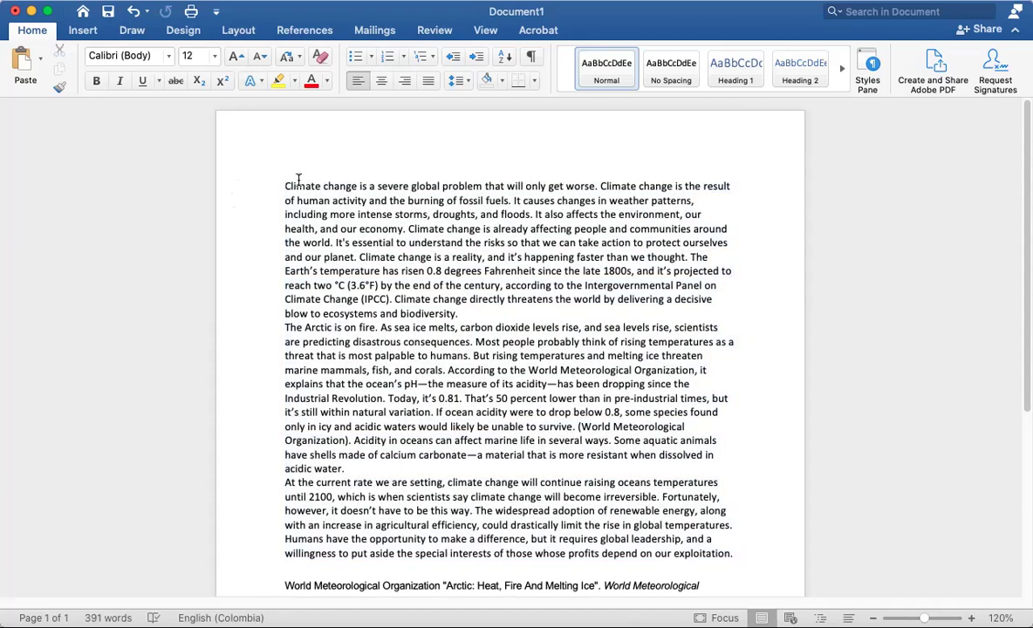
pyautogui.press('Return')
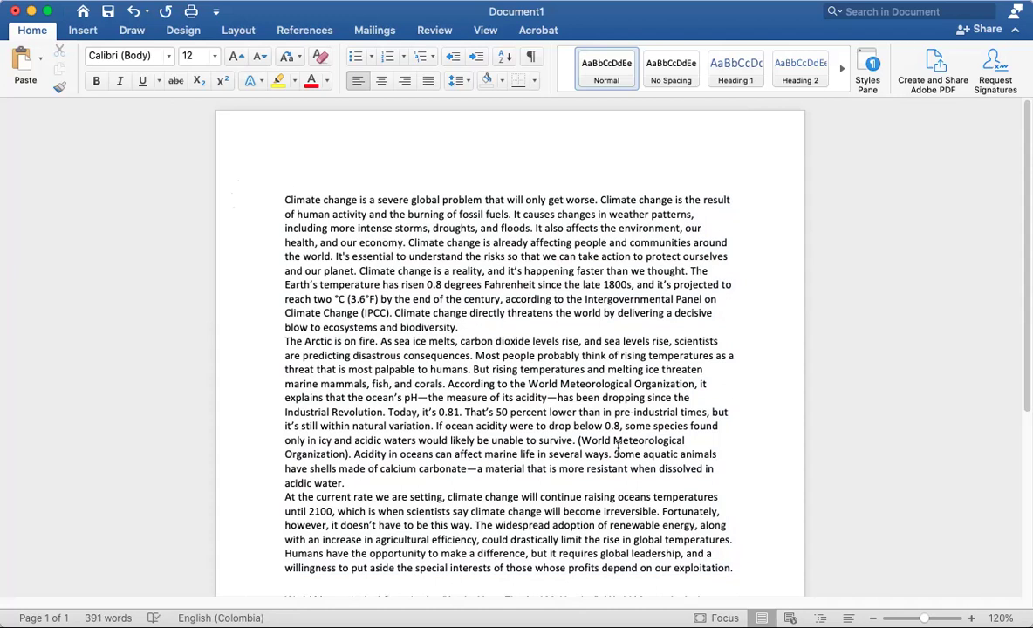
pyautogui.scroll(-2, 669, 493)
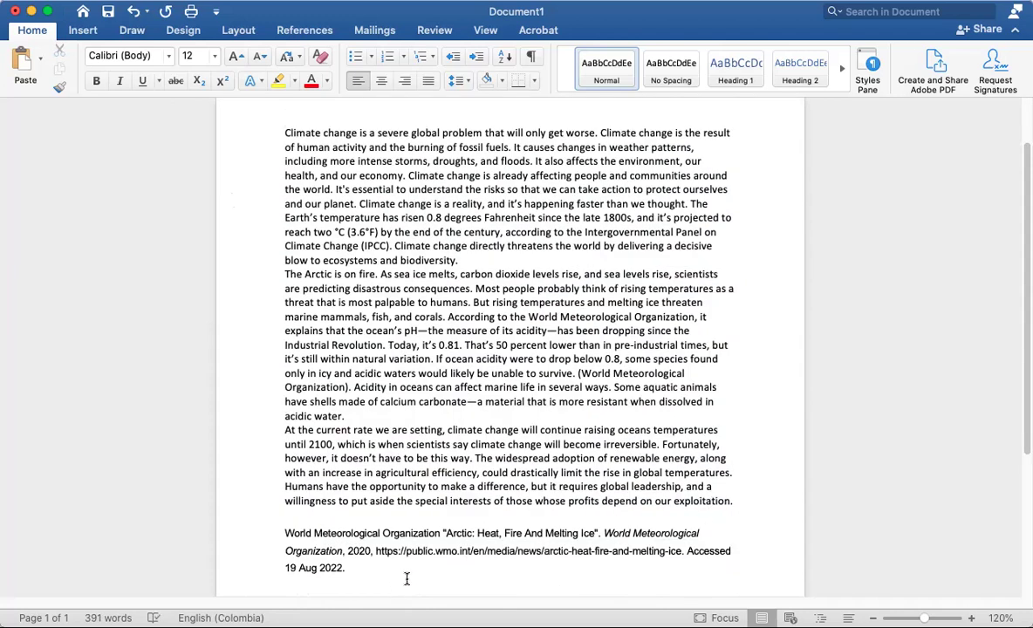
pyautogui.scroll(2, 184, 240)
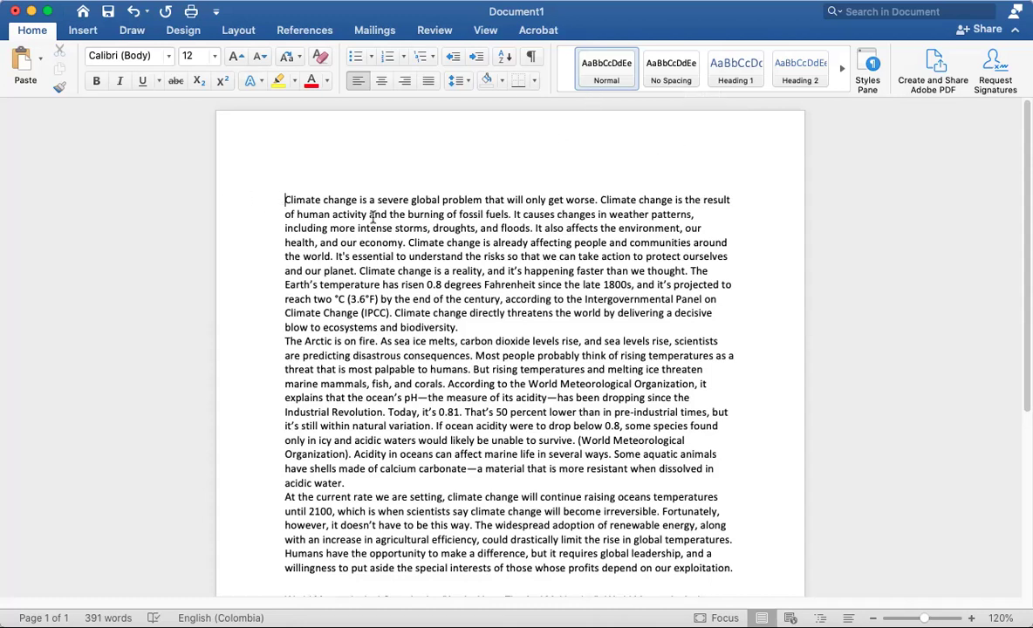
pyautogui.press('Delete')
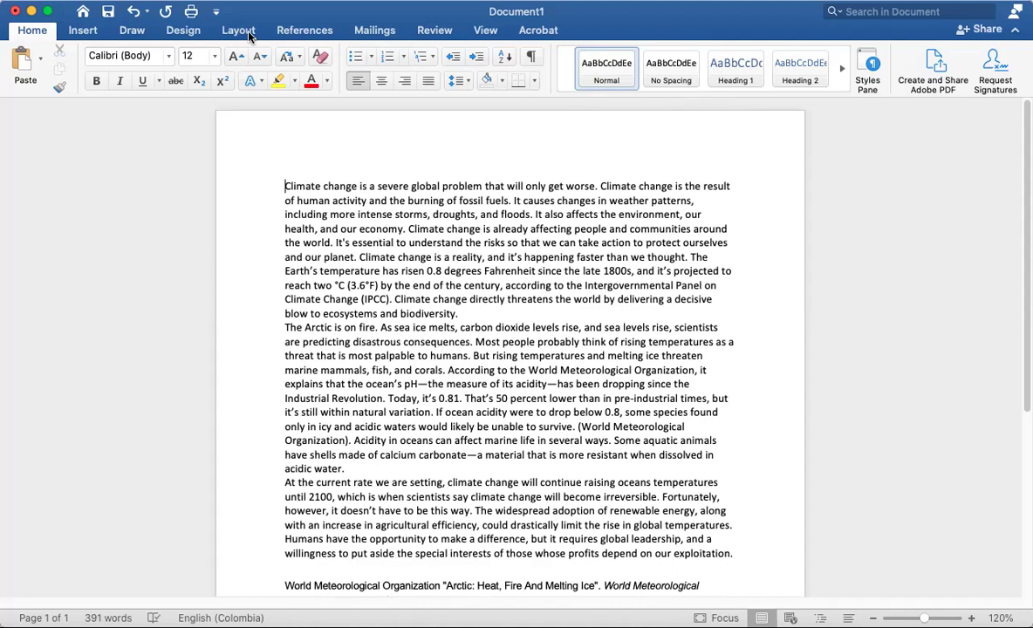
# Review the Layout tab's paper size and margin presets without changing them
pyautogui.click(239, 30)
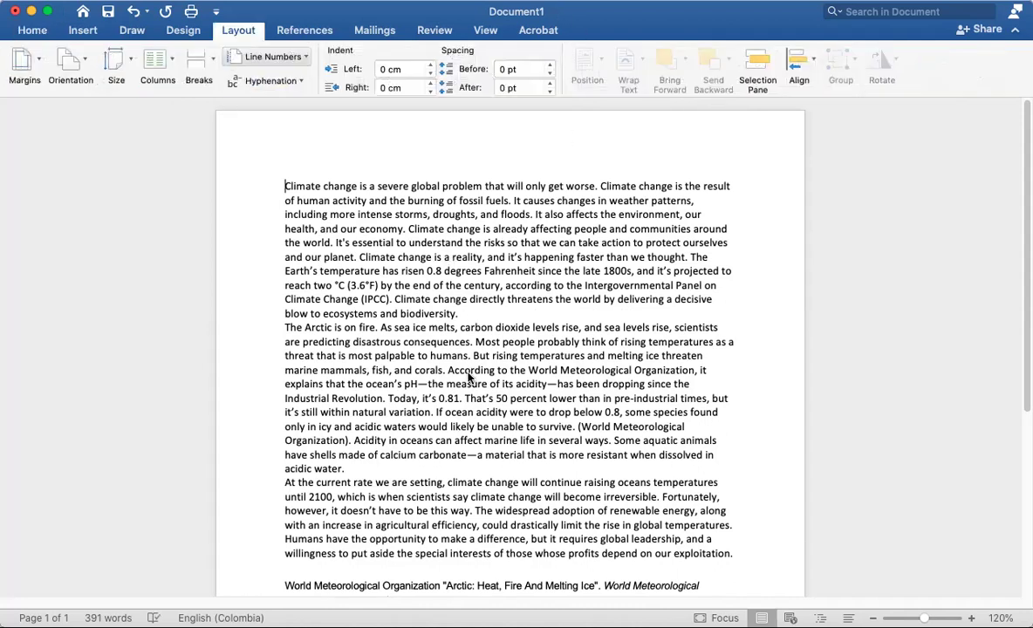
pyautogui.click(122, 64)
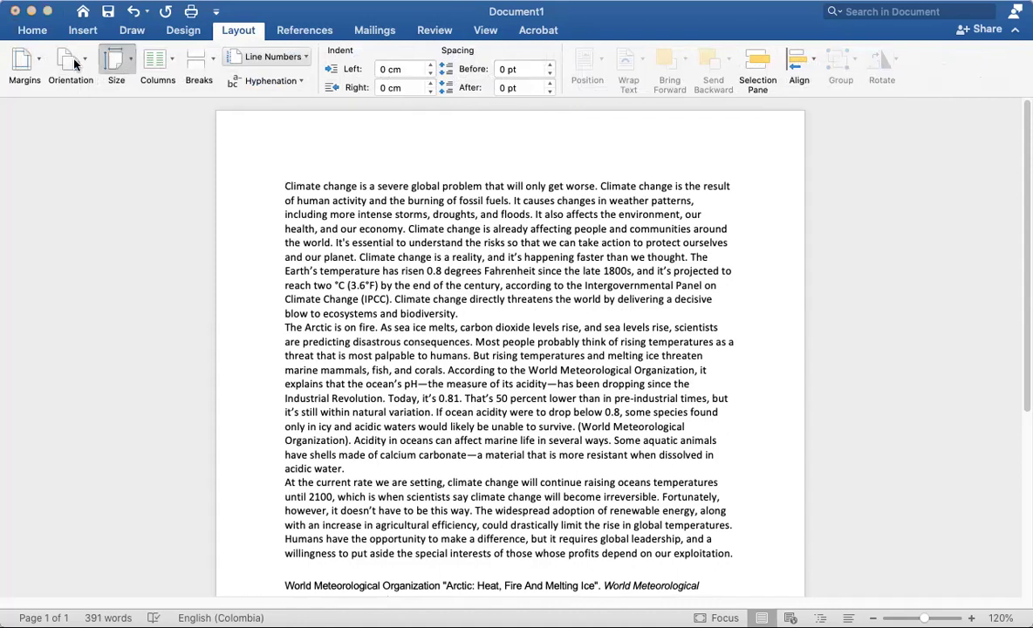
pyautogui.click(36, 64)
pyautogui.click(36, 64)
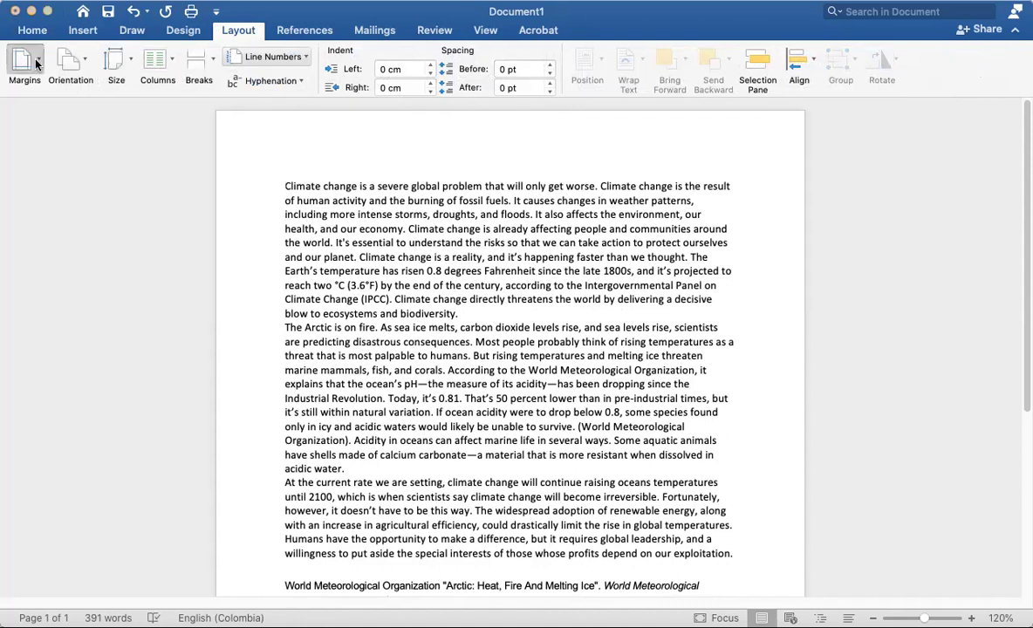
pyautogui.click(70, 110)
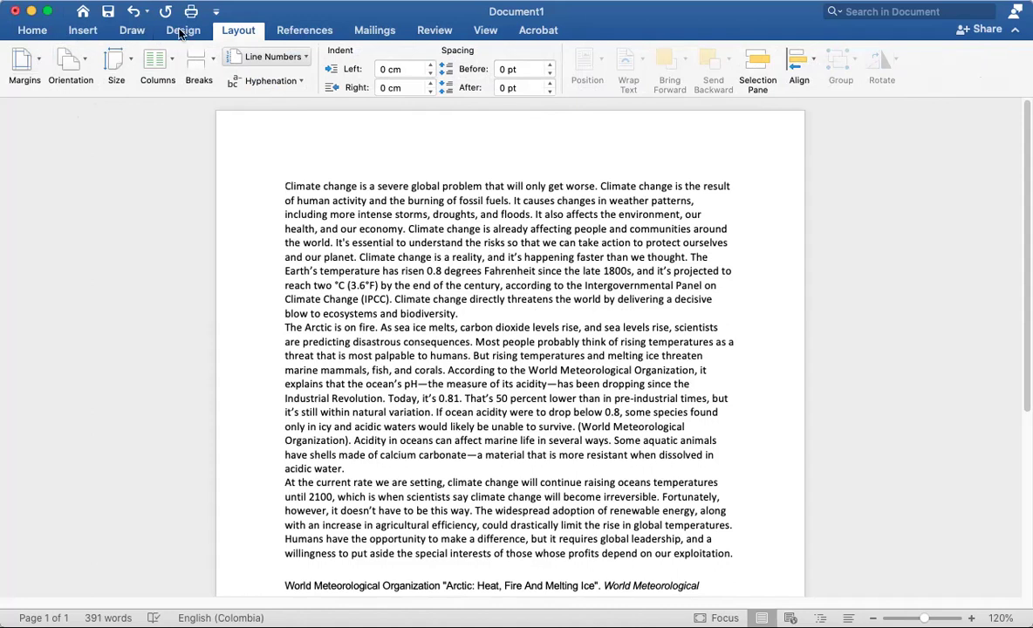
# Select all the essay text and set its line spacing to 2.0
pyautogui.click(33, 33)
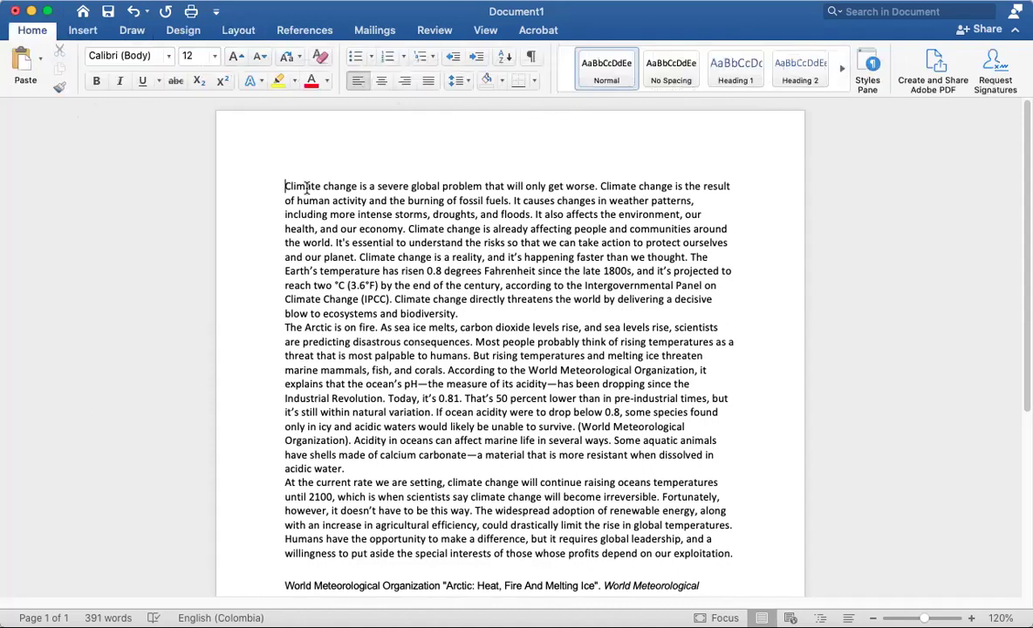
pyautogui.press('super+a')
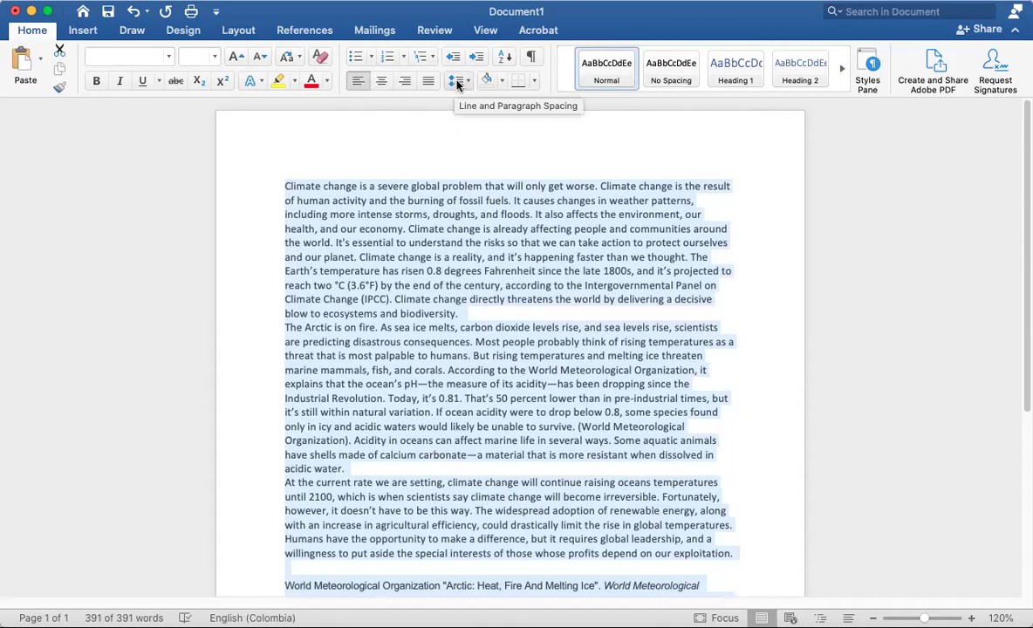
pyautogui.click(455, 79)
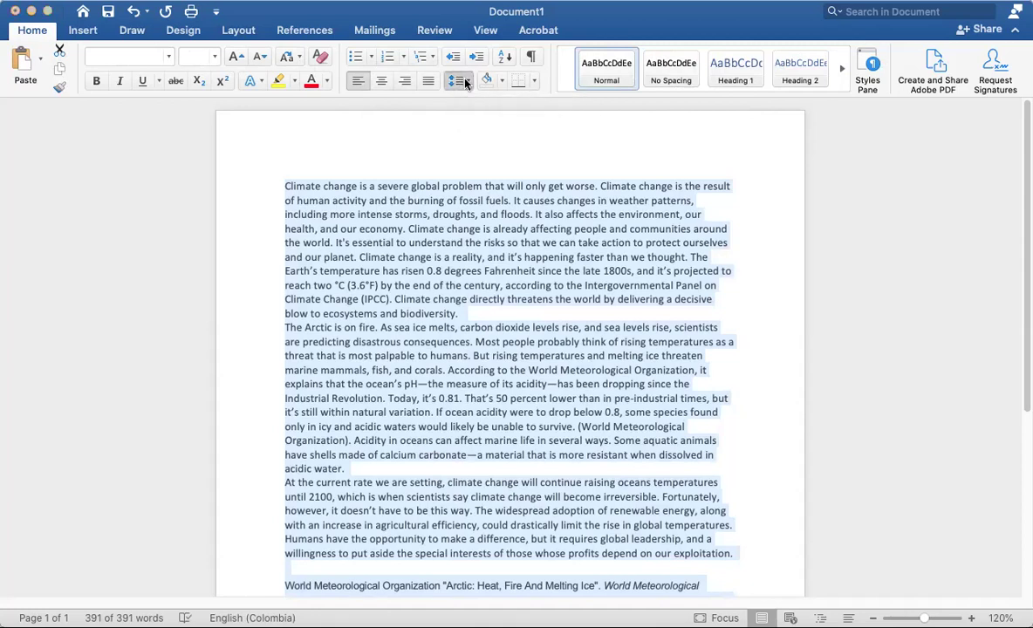
pyautogui.click(469, 166)
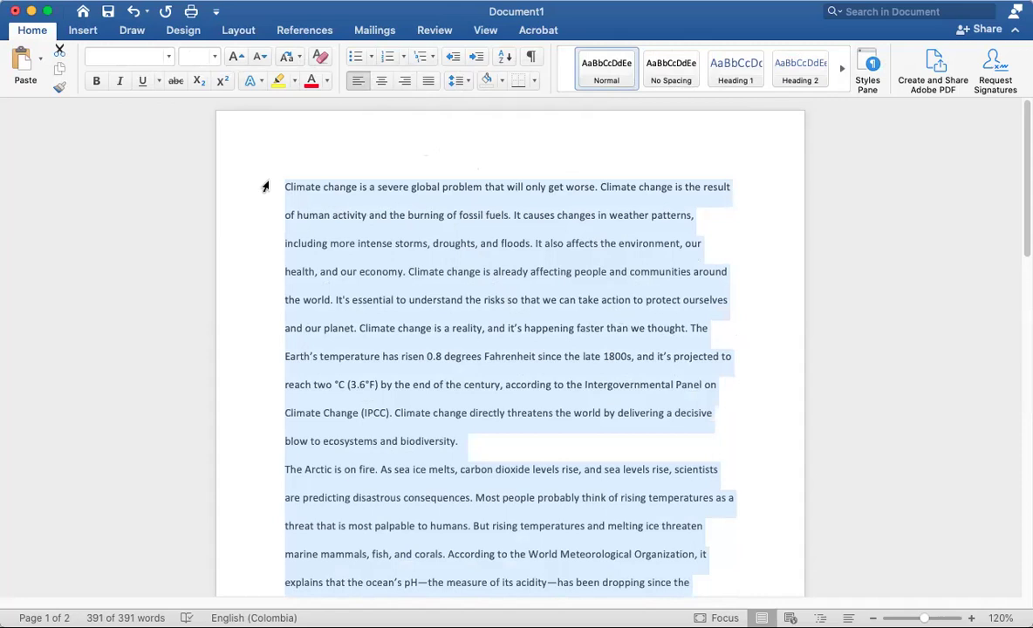
# Change the essay's font to Times New Roman from the Recent Fonts list
pyautogui.click(169, 57)
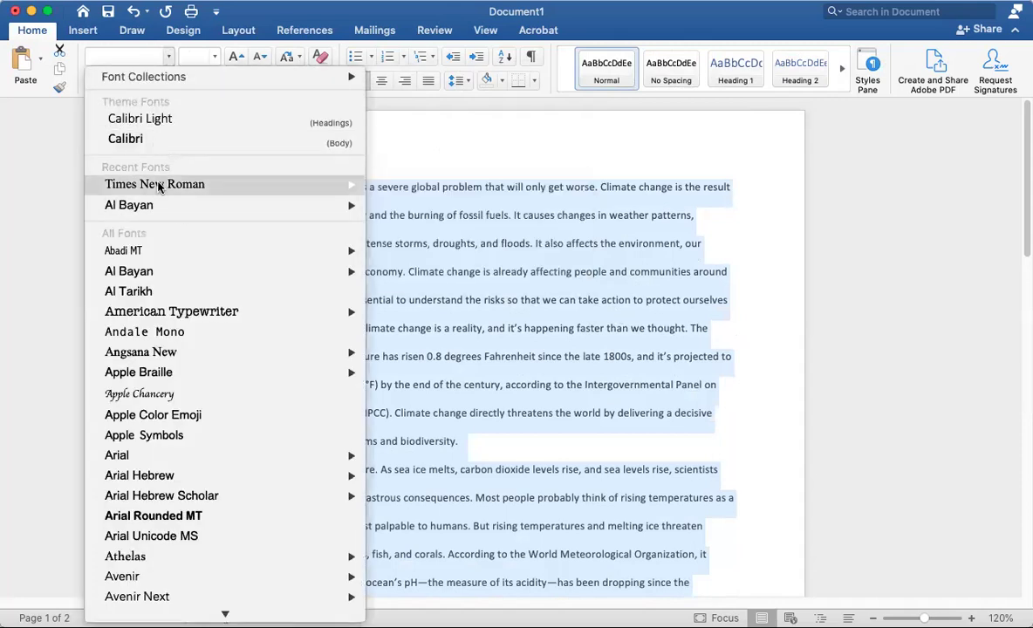
pyautogui.moveTo(155, 190)
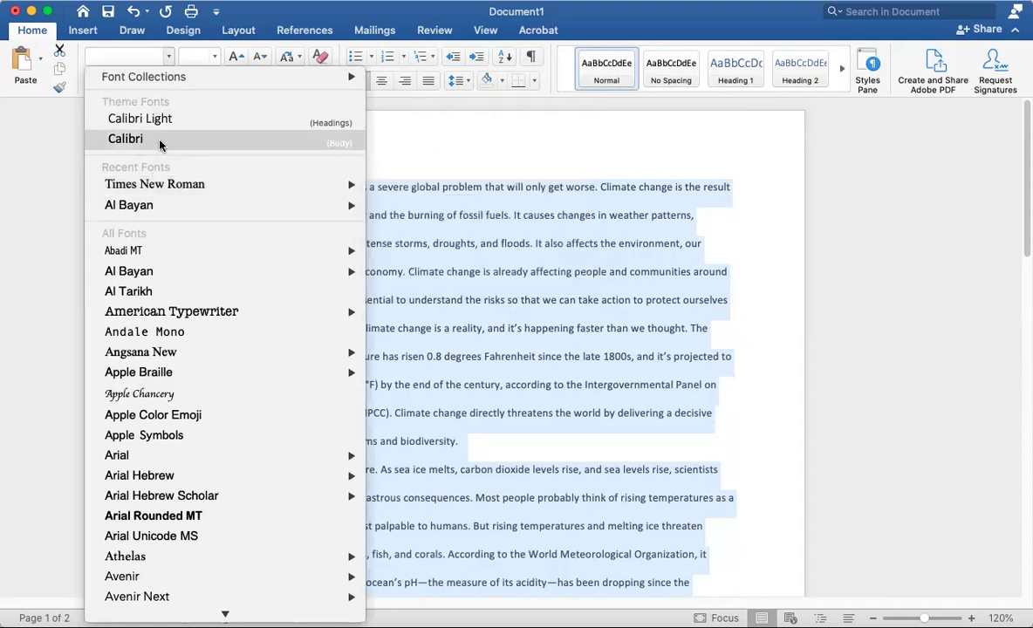
pyautogui.moveTo(190, 193)
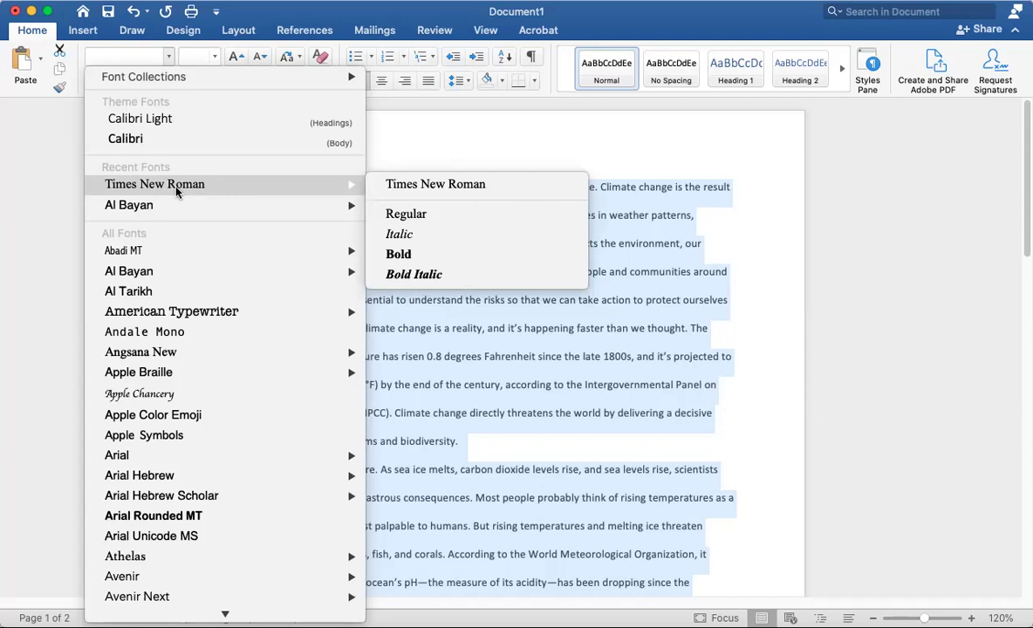
pyautogui.click(175, 186)
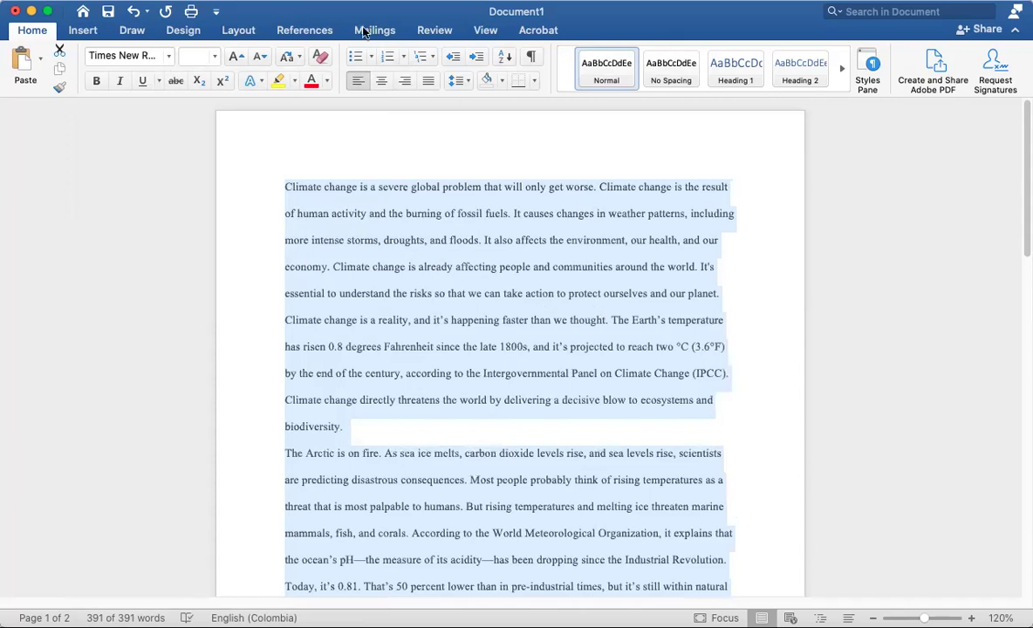
# Set all the essay text to 12 point, then deselect it
pyautogui.click(215, 59)
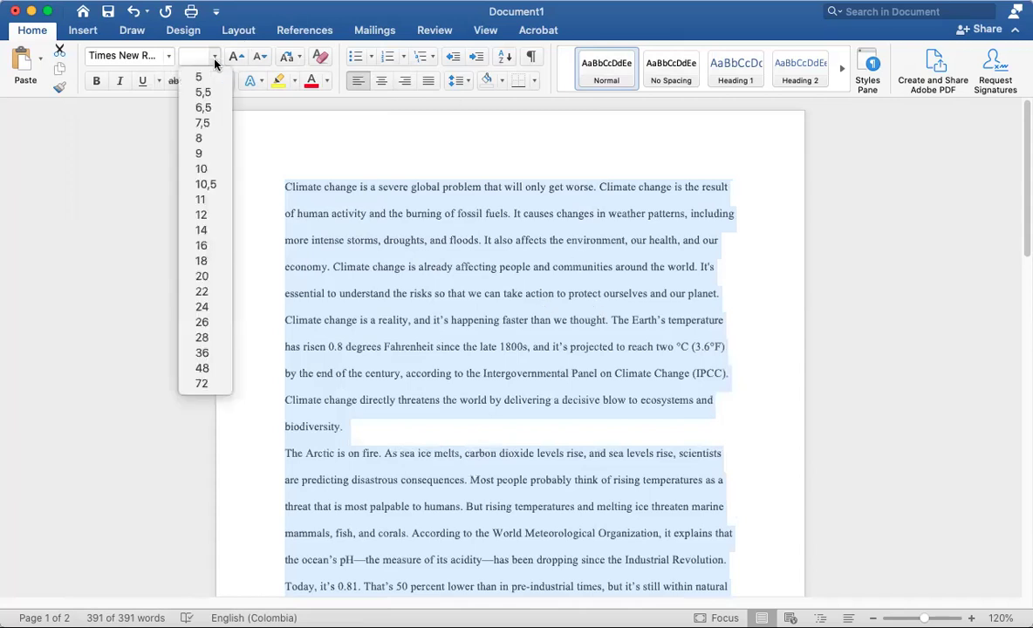
pyautogui.click(199, 216)
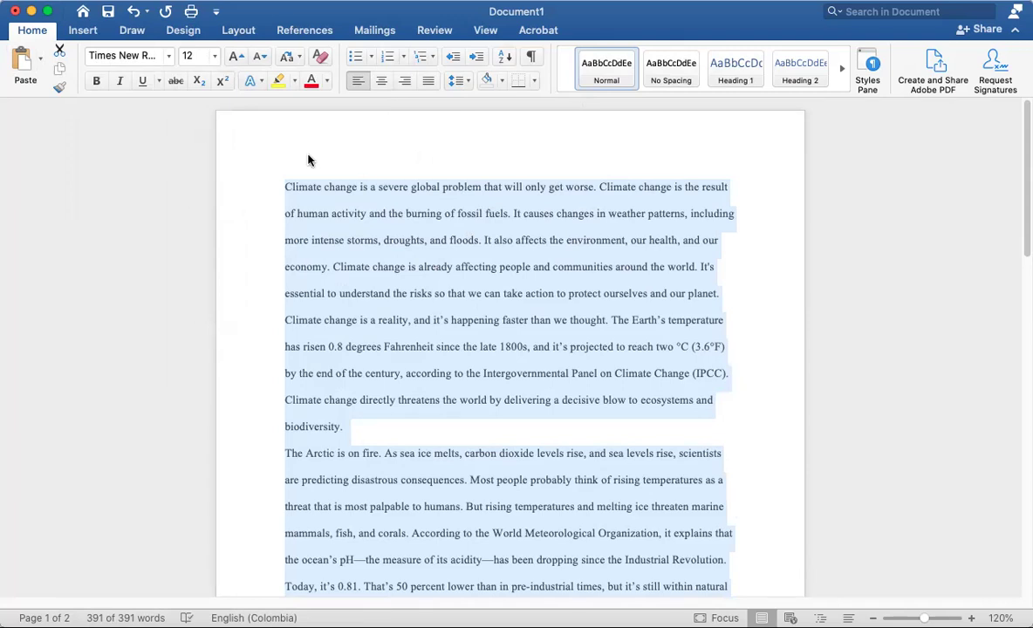
pyautogui.click(284, 189)
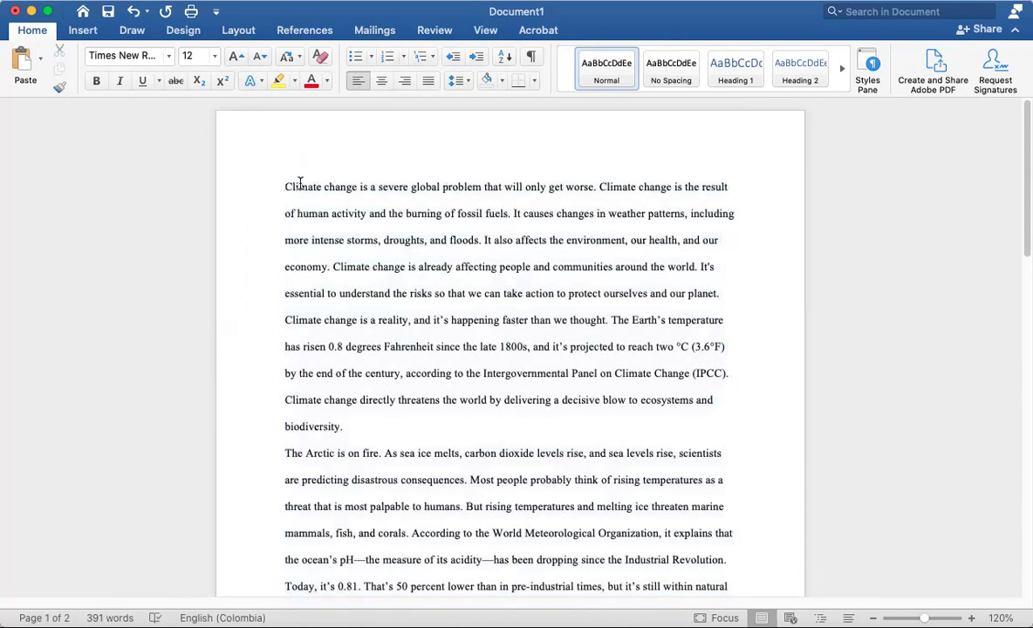
# Add placeholder heading lines Name, Instructors name, Class, Date and Title above the essay
pyautogui.press('Return')
pyautogui.press('Up')
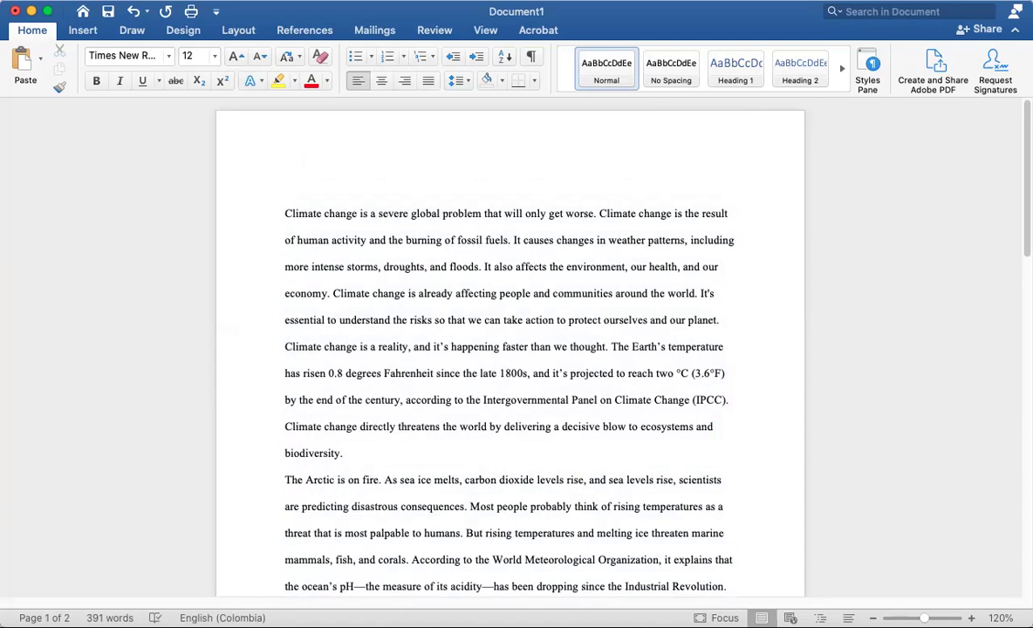
pyautogui.write('Name')
pyautogui.press('Return')
pyautogui.write('Instructors')
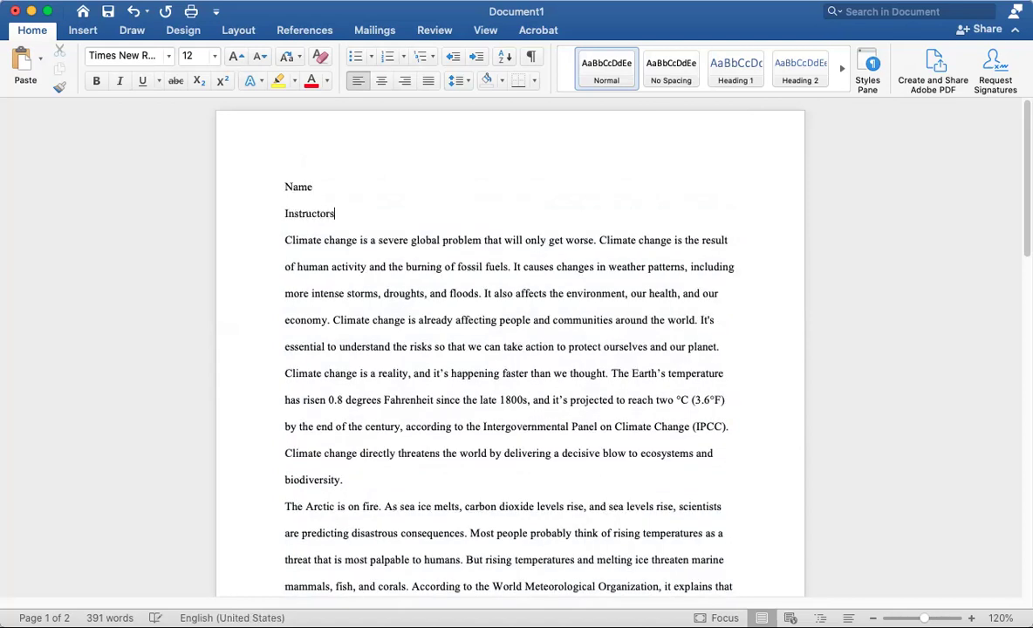
pyautogui.press('Return')
pyautogui.press('BackSpace')
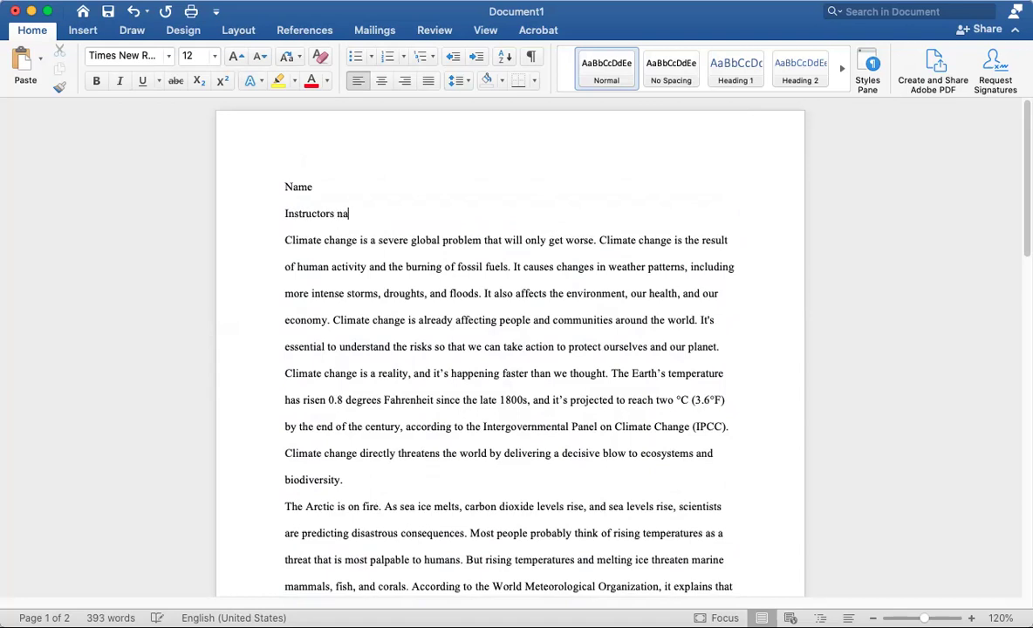
pyautogui.write('me')
pyautogui.press('Return')
pyautogui.write('Class')
pyautogui.press('Return')
pyautogui.write('D')
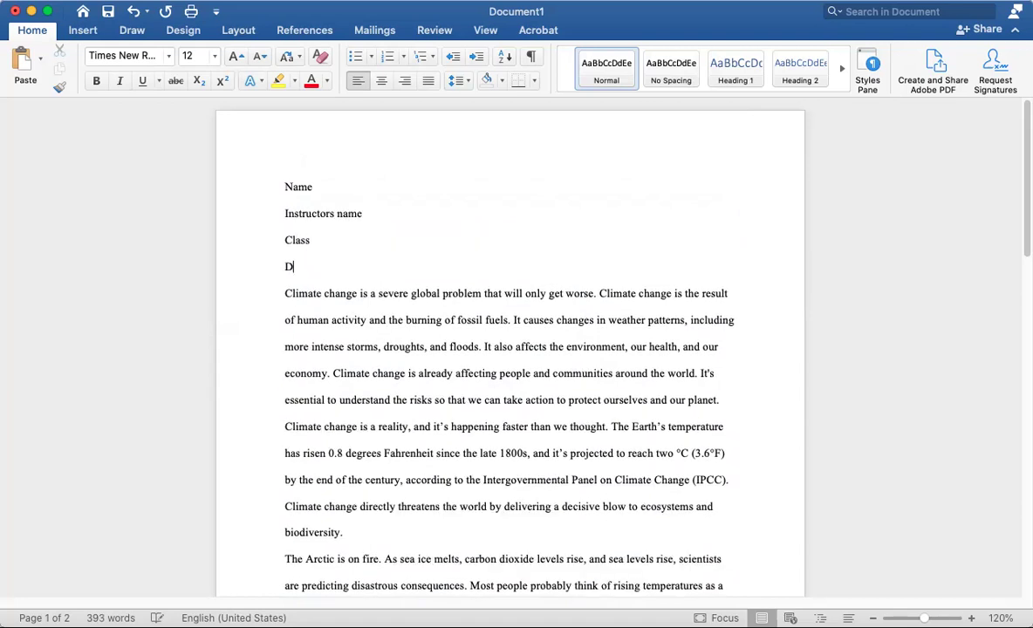
pyautogui.write('ate')
pyautogui.press('Return')
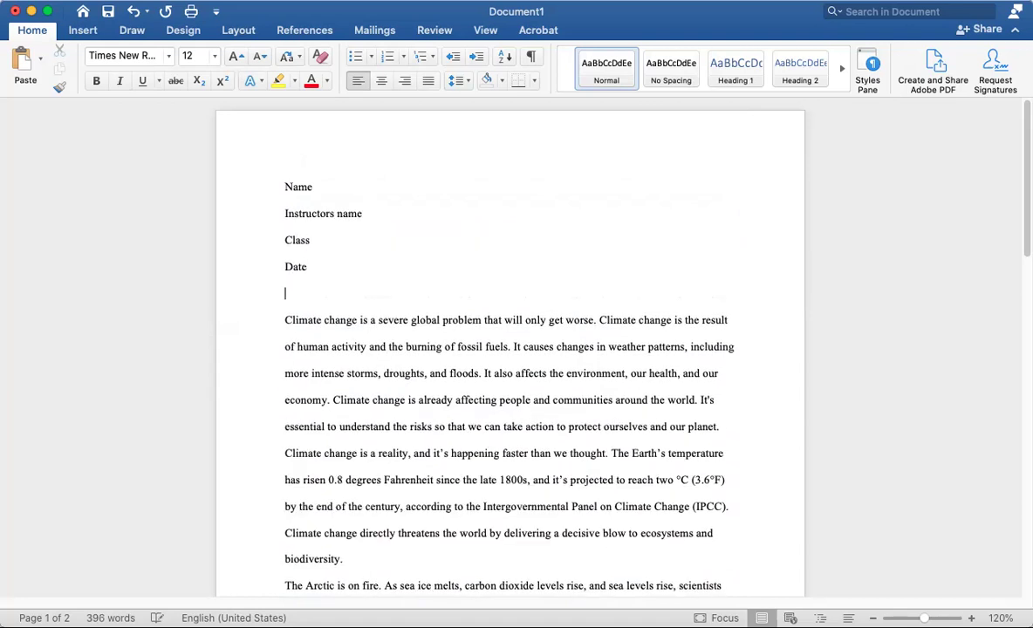
pyautogui.write('Title')
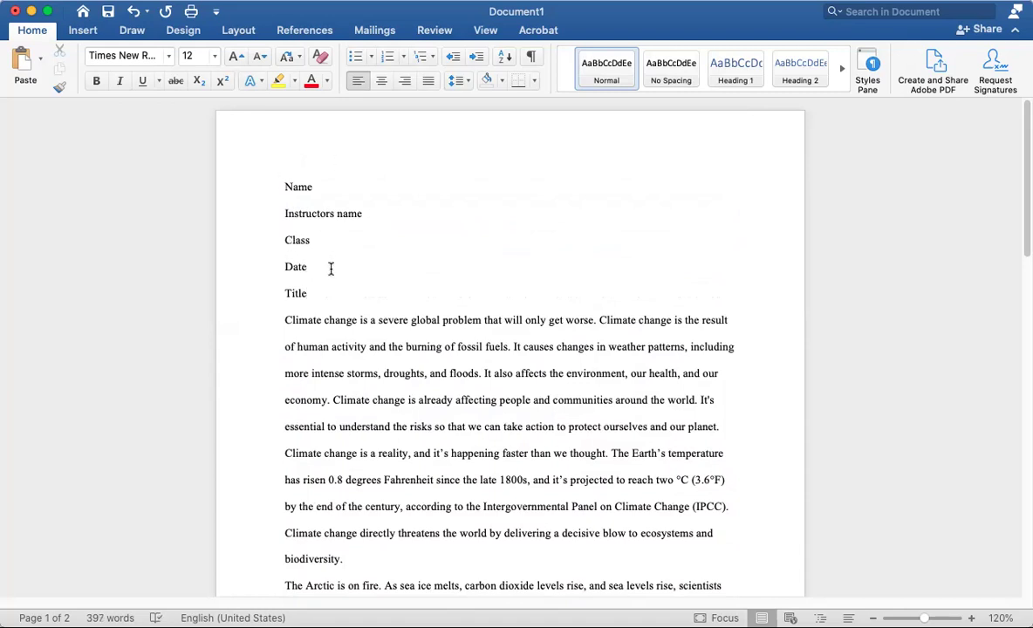
# Keep the Name through Date lines left-aligned and centre the Title line
pyautogui.moveTo(331, 269); pyautogui.dragTo(260, 189)
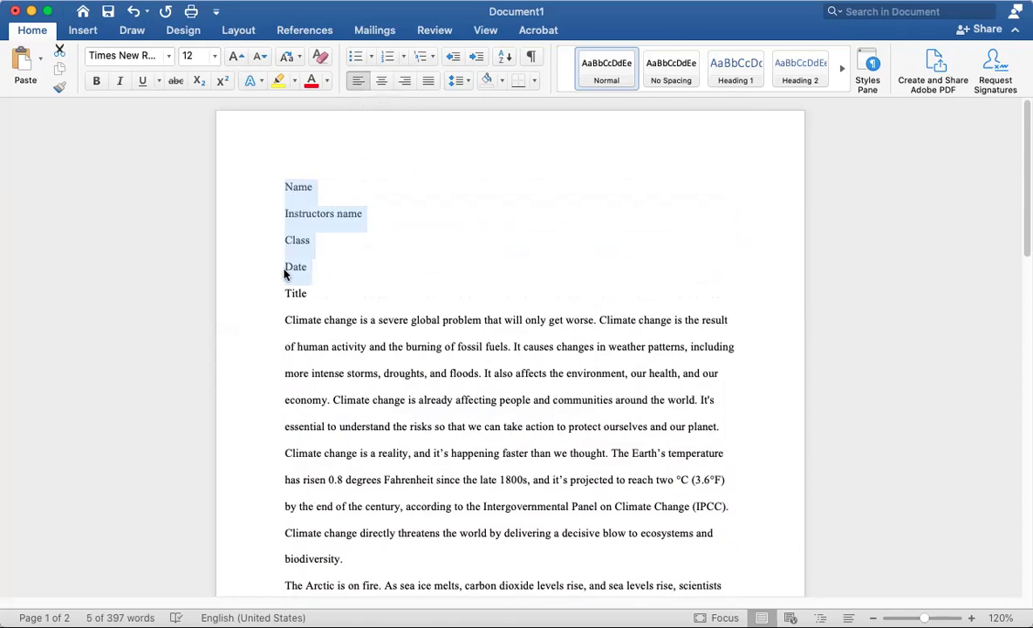
pyautogui.click(305, 294)
pyautogui.click(241, 293)
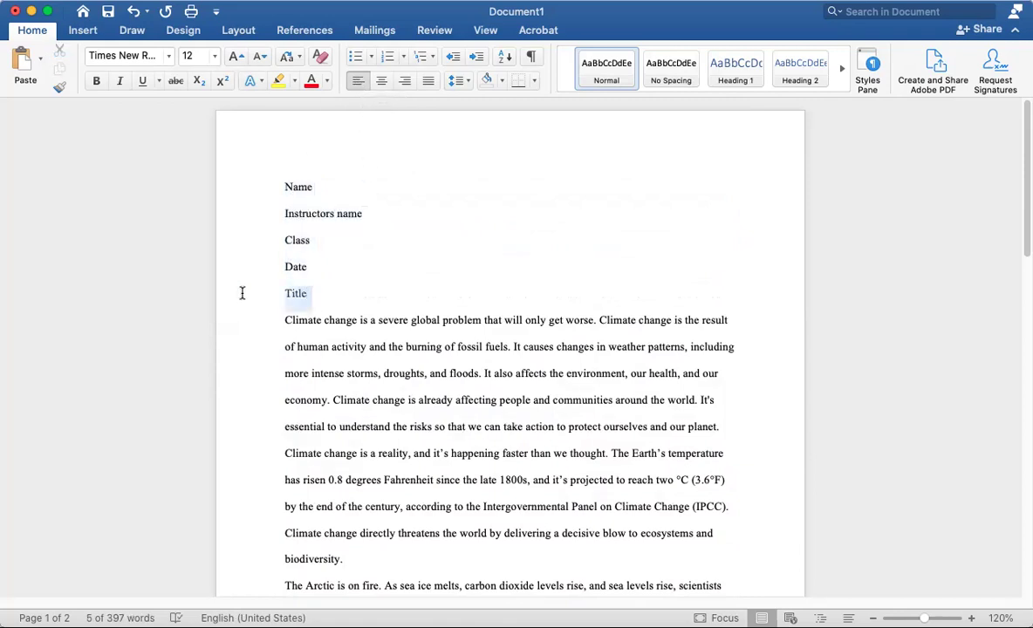
pyautogui.click(384, 82)
pyautogui.click(337, 187)
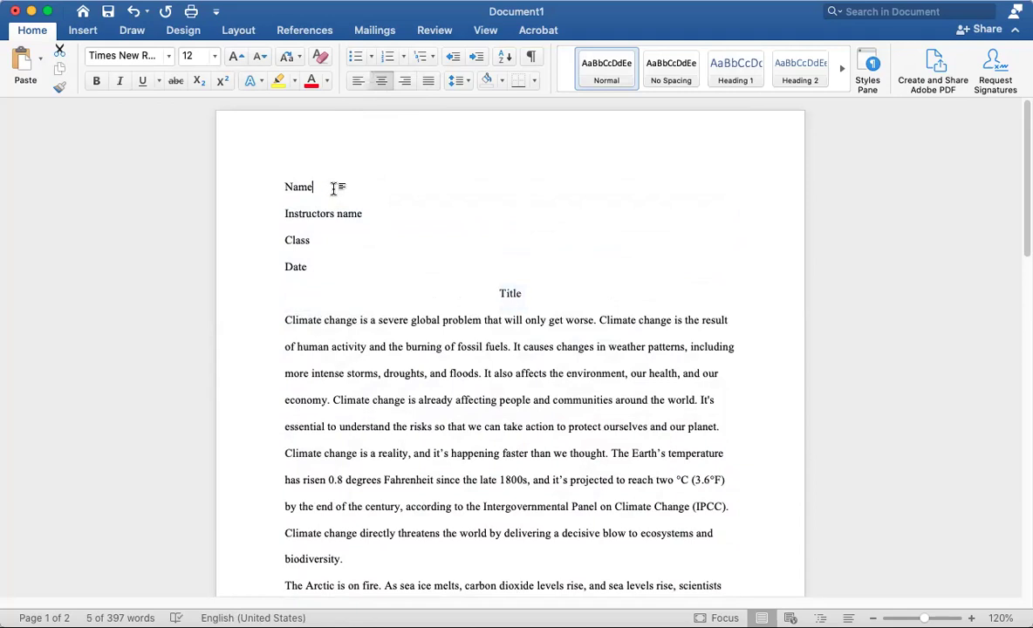
# Replace the Name and Instructors name placeholders with the student's and professor's names
pyautogui.moveTo(358, 186); pyautogui.dragTo(175, 194)
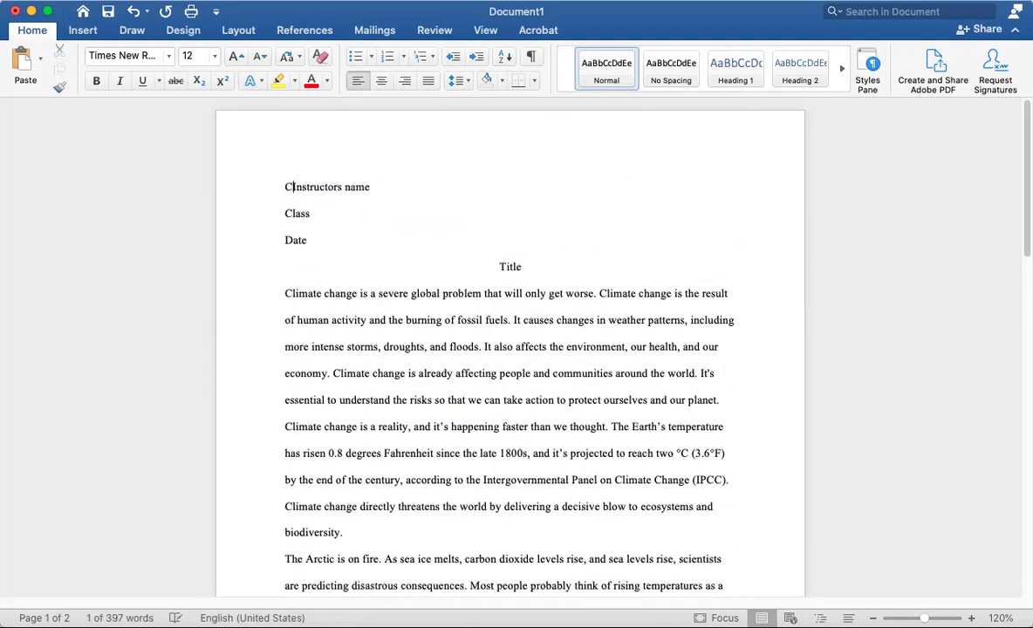
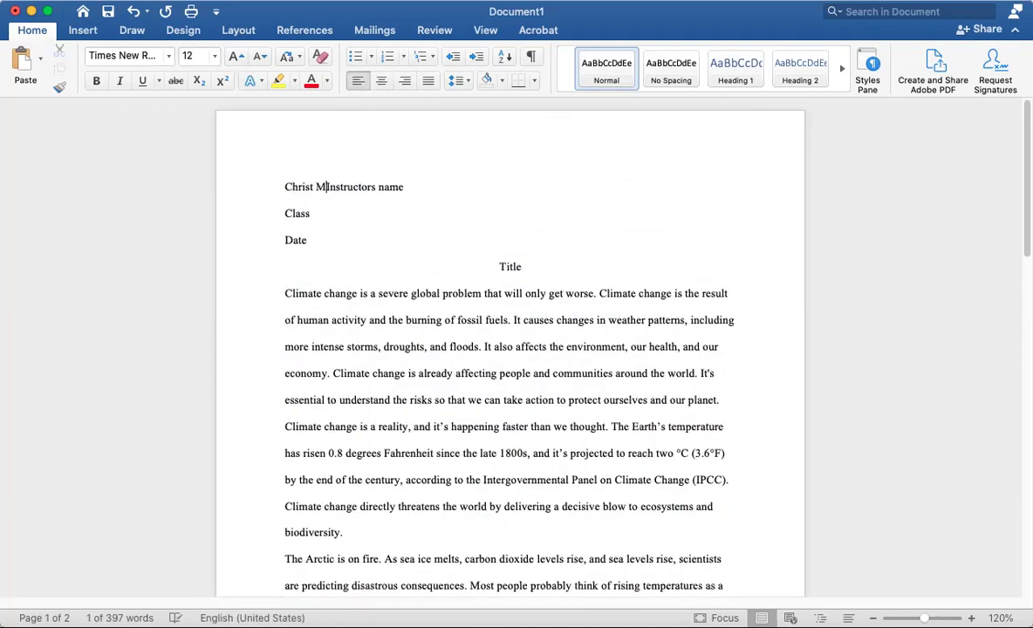
pyautogui.press('Return')
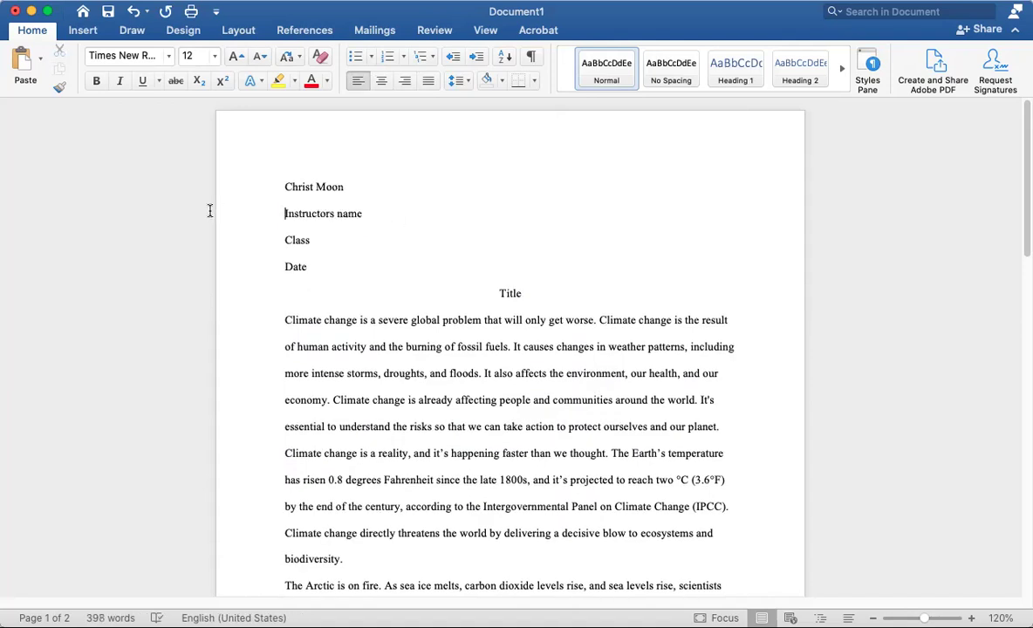
pyautogui.click(207, 217)
pyautogui.write('Prfoes')
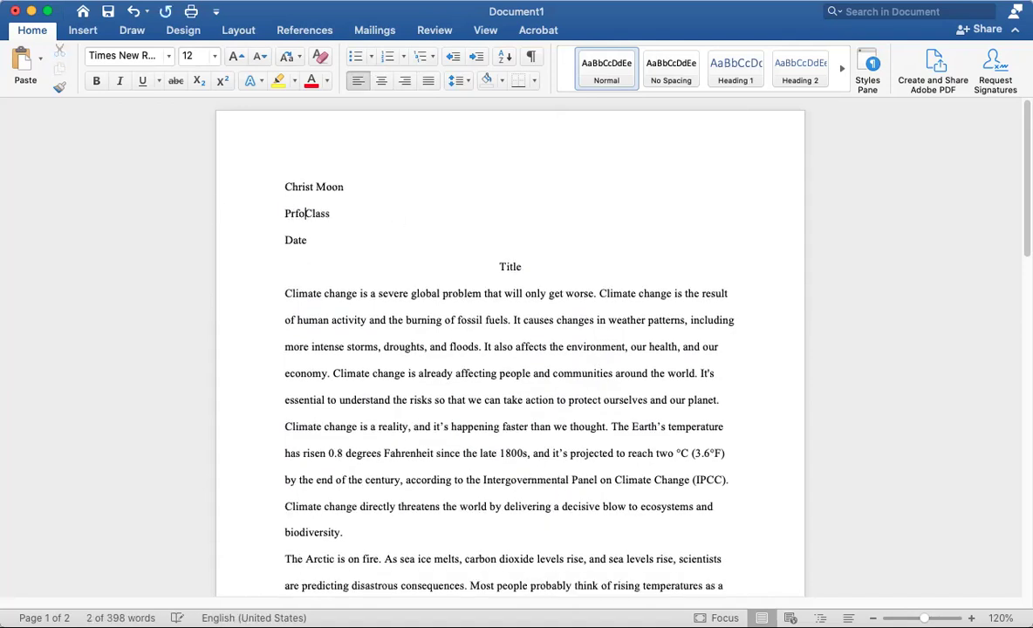
pyautogui.press('BackSpace')
pyautogui.press('BackSpace')
pyautogui.press('BackSpace')
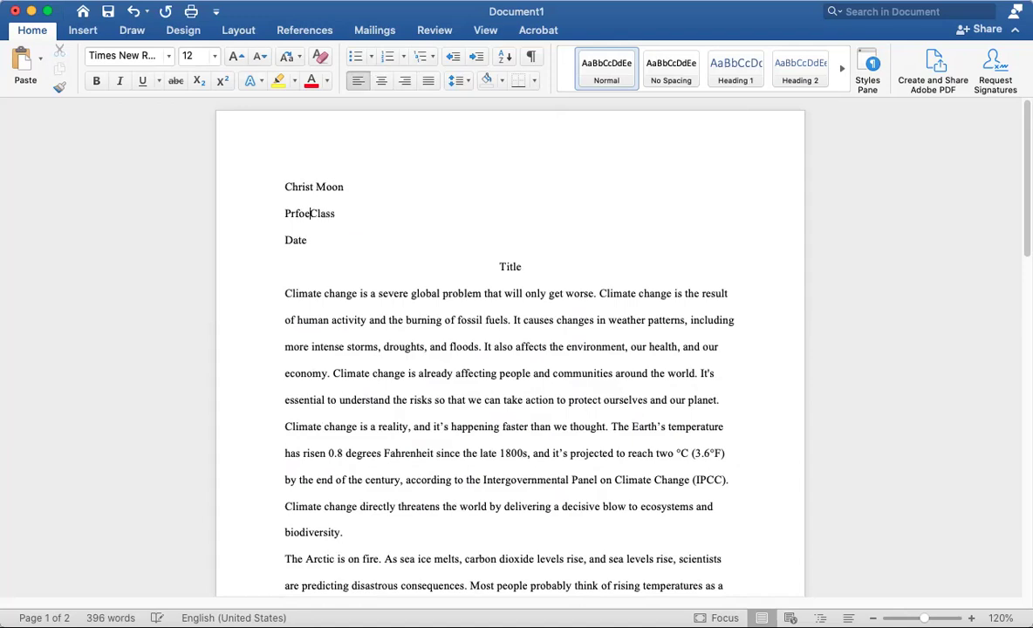
pyautogui.press('BackSpace')
pyautogui.write('ofessor ')
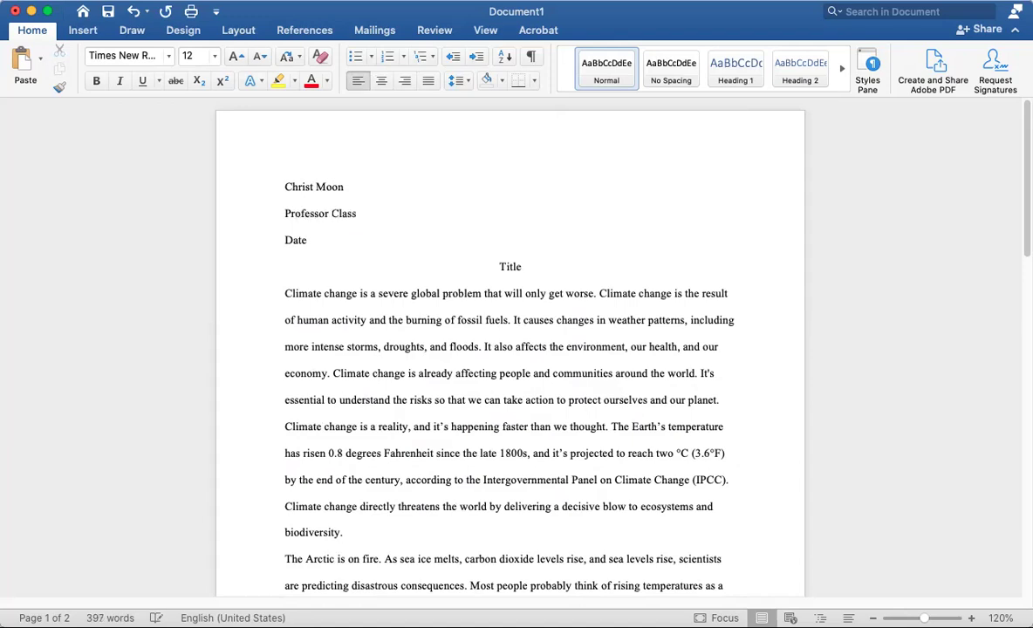
pyautogui.write('CovarrubaisC')
pyautogui.press('Return')
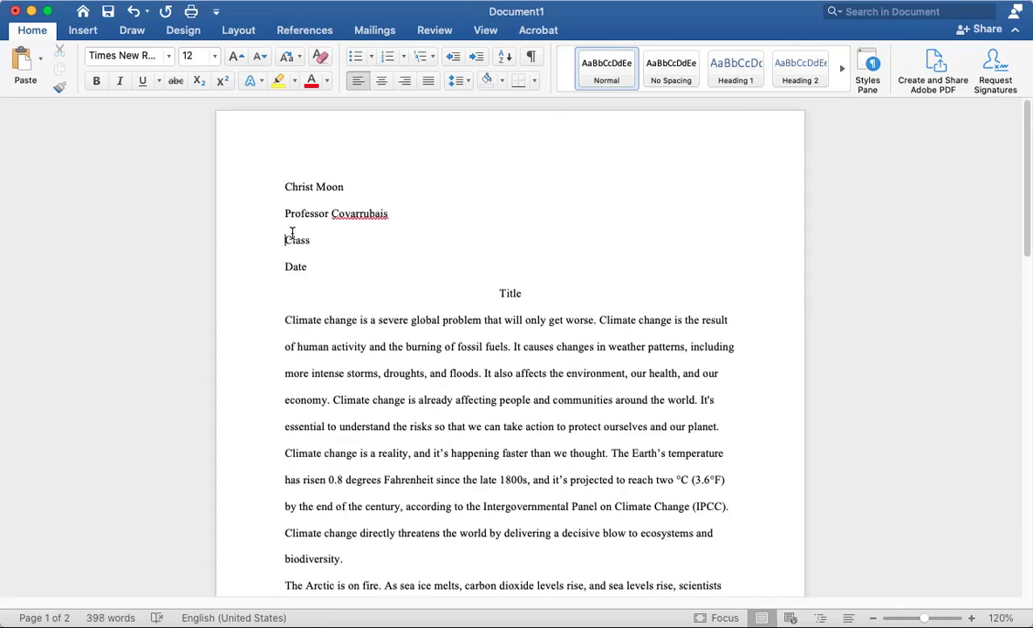
# Replace Class with 'English 101' and the Date placeholder with a left-aligned '8/19/22'
pyautogui.click(261, 237)
pyautogui.write('Englis')
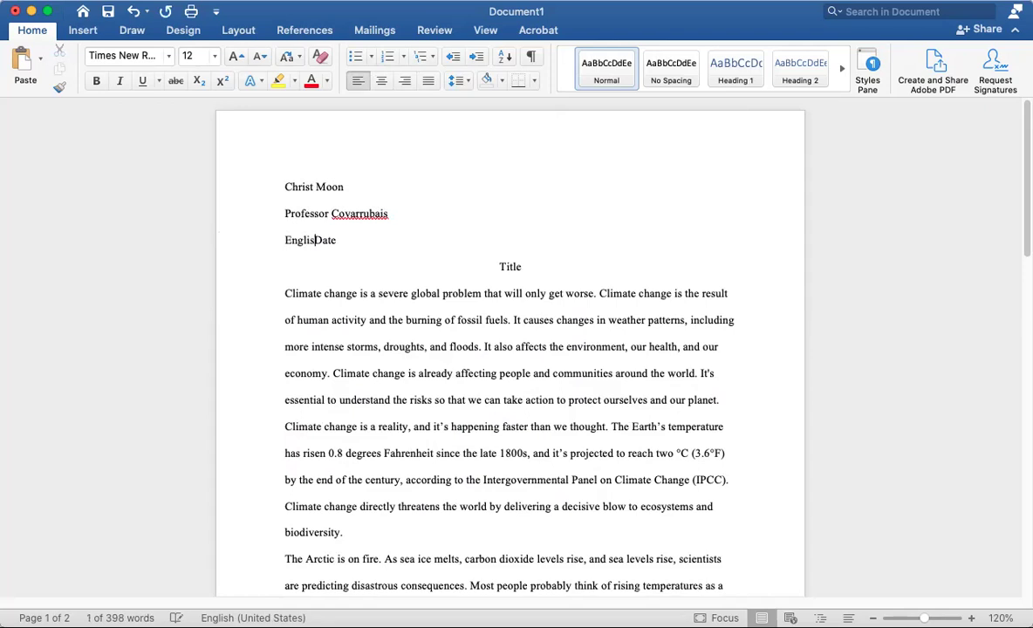
pyautogui.write('h 101')
pyautogui.press('Return')
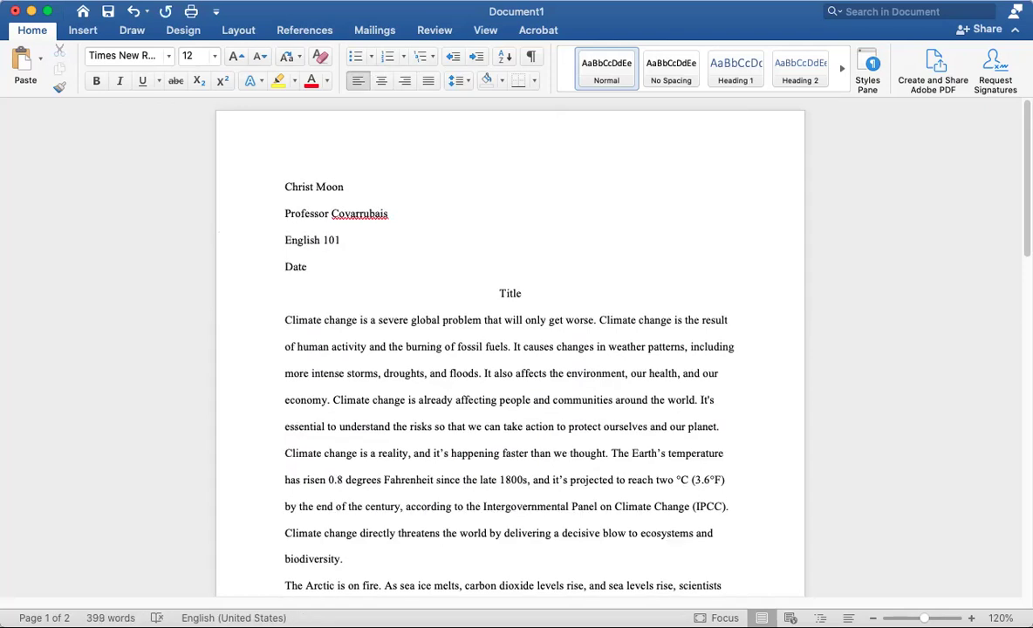
pyautogui.click(231, 268)
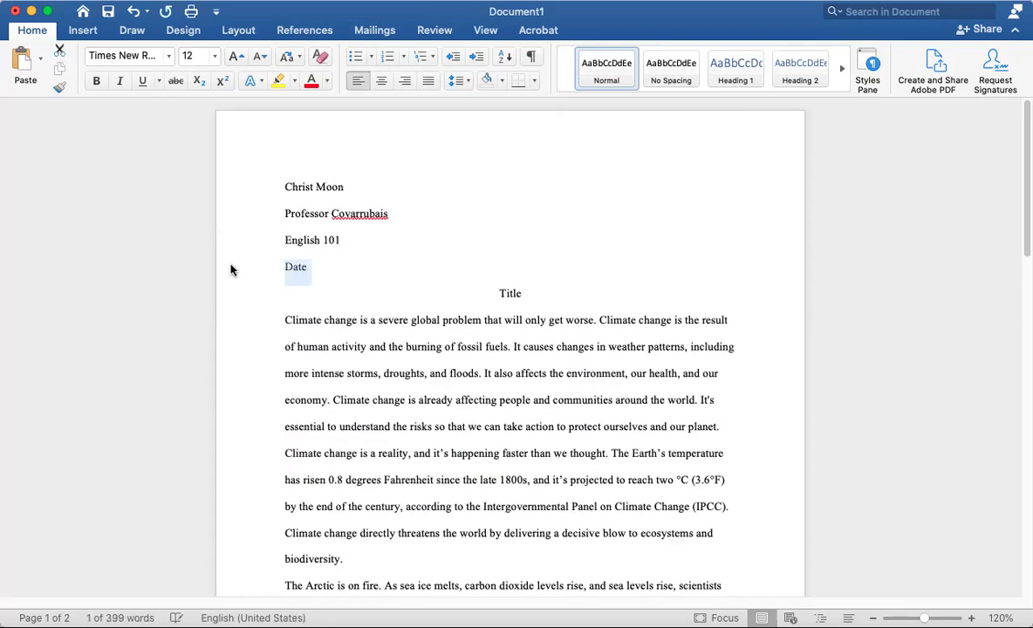
pyautogui.press('BackSpace')
pyautogui.press('Return')
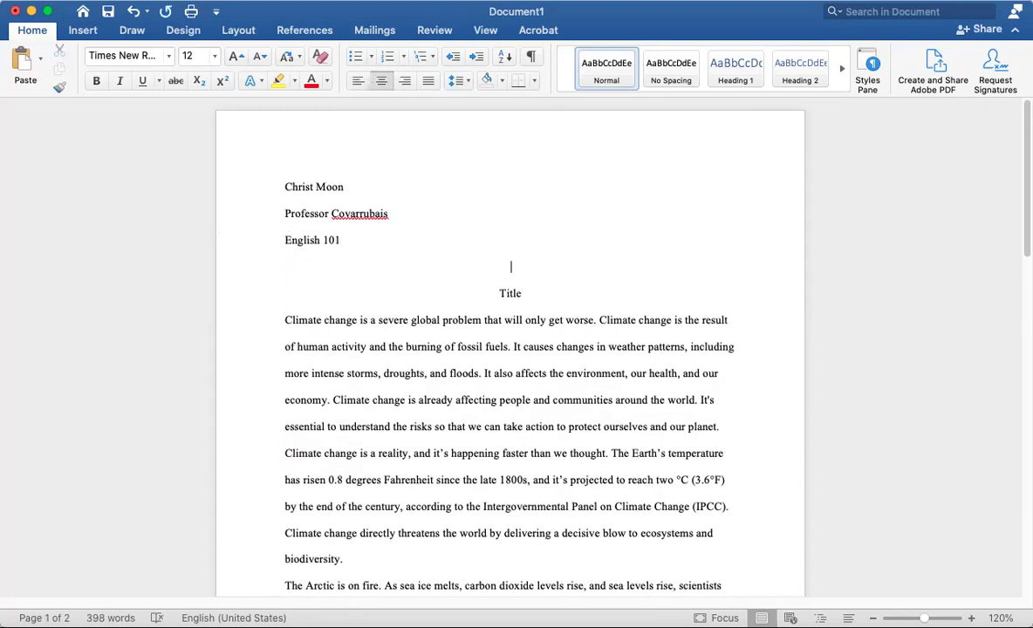
pyautogui.click(358, 80)
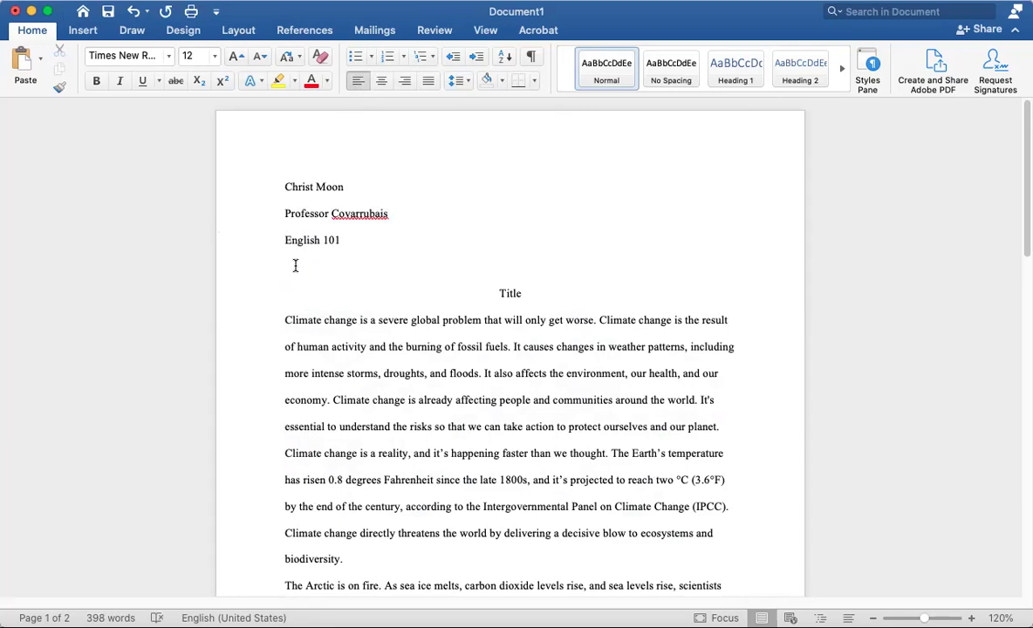
pyautogui.write('8/19')
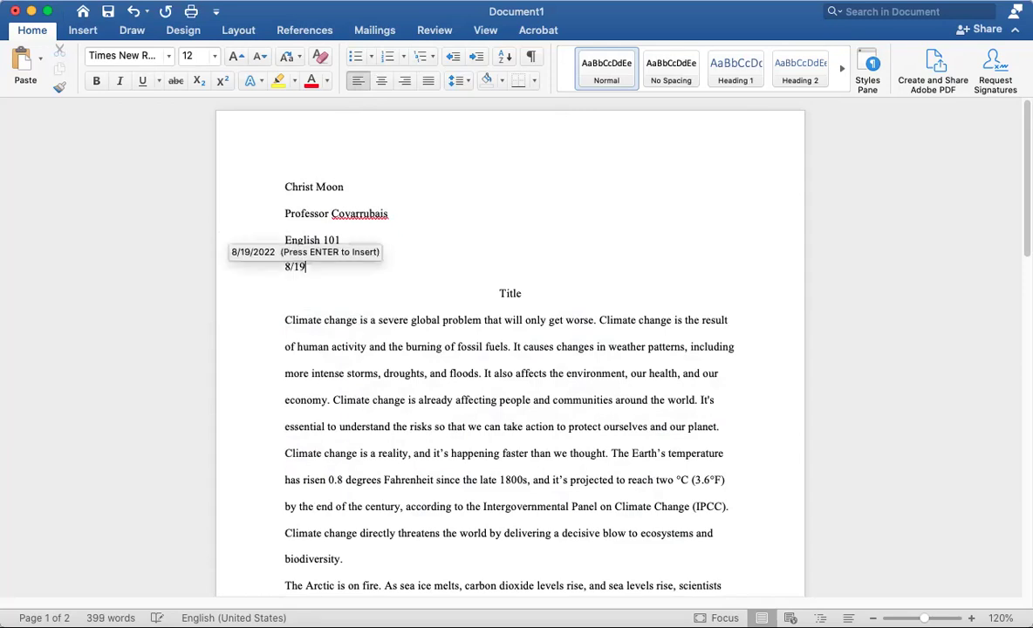
pyautogui.write('/22')
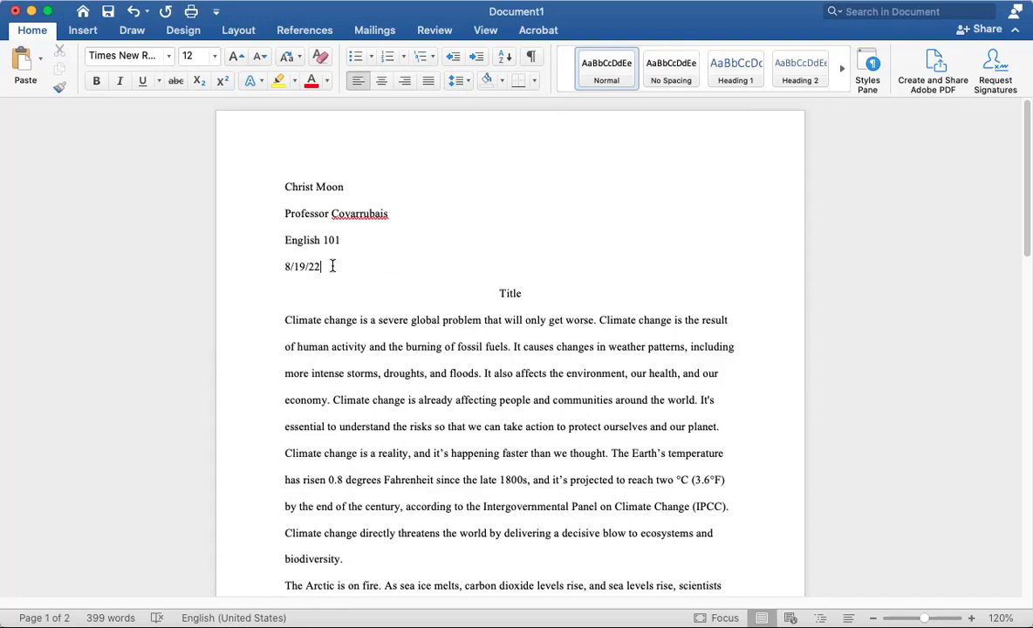
# Check the 8/19/22 date line, then select the Title placeholder
pyautogui.click(239, 266)
pyautogui.press('Down')
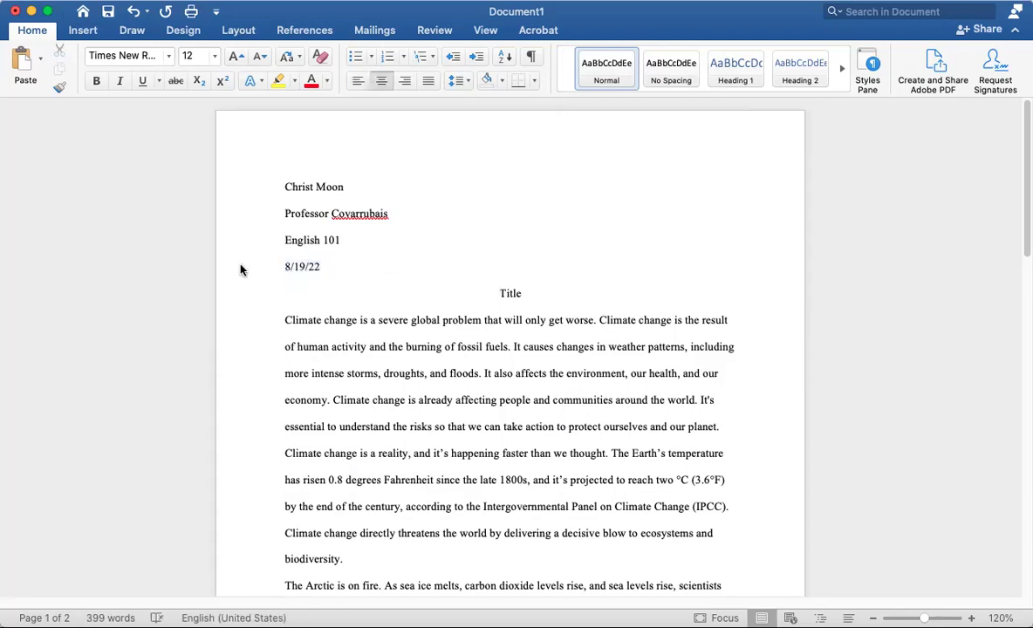
pyautogui.moveTo(294, 268); pyautogui.dragTo(267, 265)
pyautogui.click(305, 269)
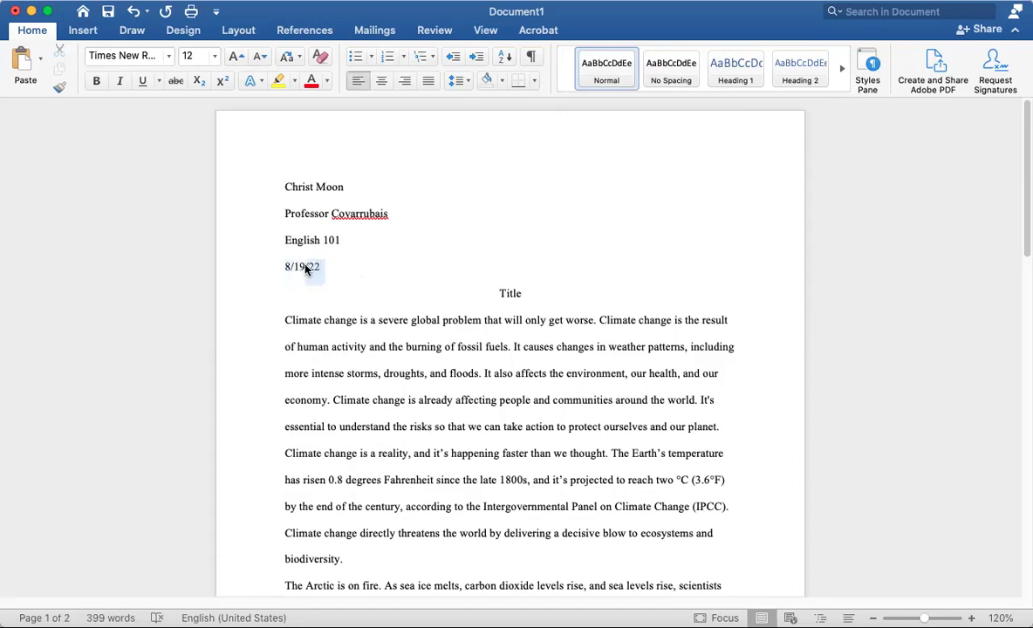
pyautogui.click(282, 267)
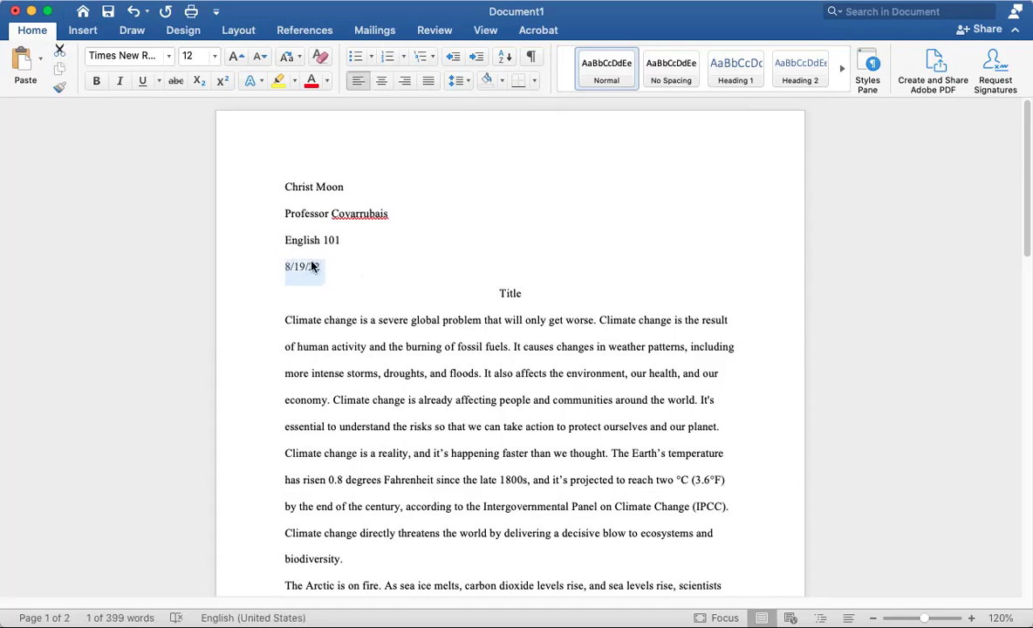
pyautogui.click(285, 267)
pyautogui.moveTo(284, 267); pyautogui.dragTo(310, 268)
pyautogui.click(283, 267)
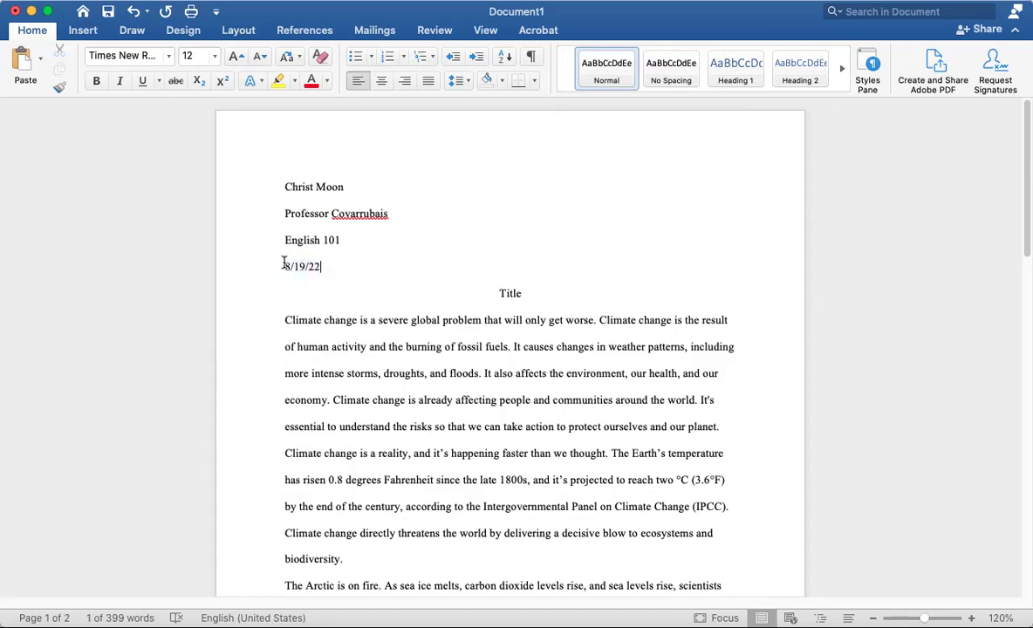
pyautogui.press('End')
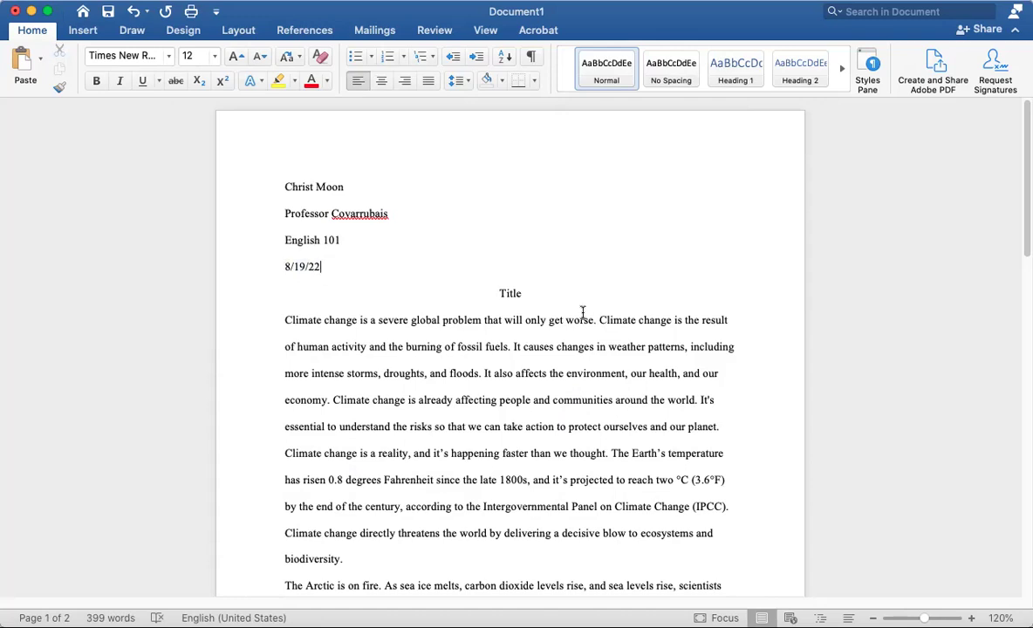
pyautogui.moveTo(539, 294); pyautogui.dragTo(471, 293)
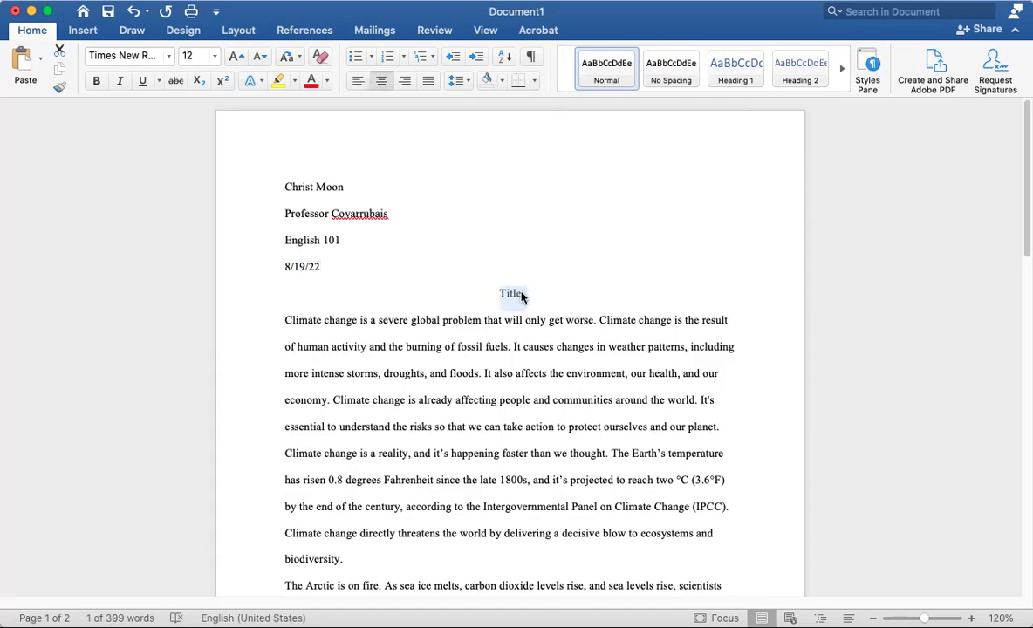
# Replace the Title placeholder with 'The Dangers of Climate Change', fixing the stray capital H
pyautogui.click(522, 297)
pyautogui.press('BackSpace')
pyautogui.press('BackSpace')
pyautogui.press('BackSpace')
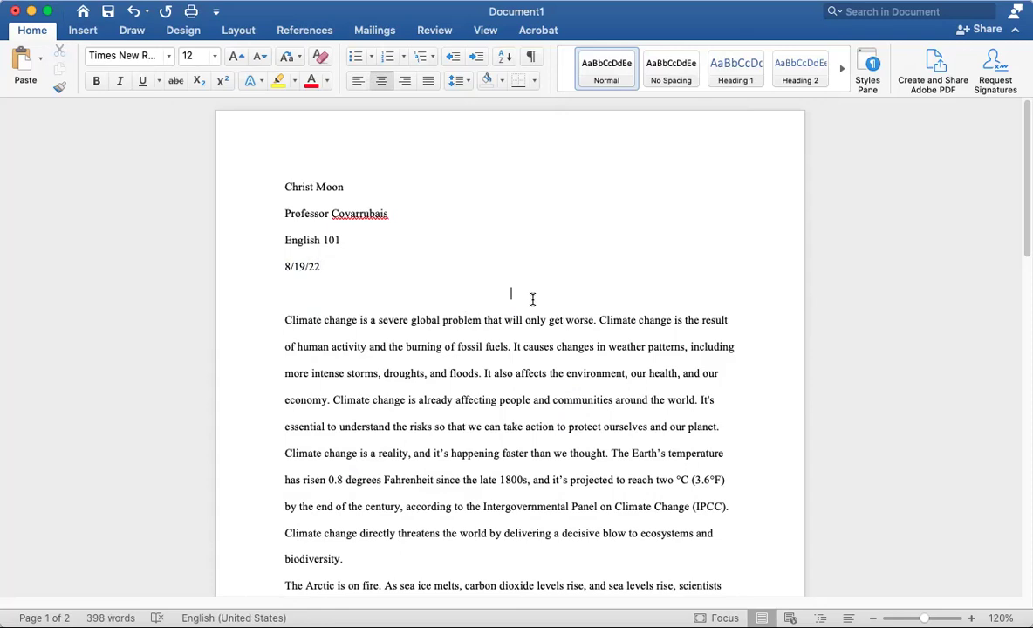
pyautogui.write('The Dangers of C')
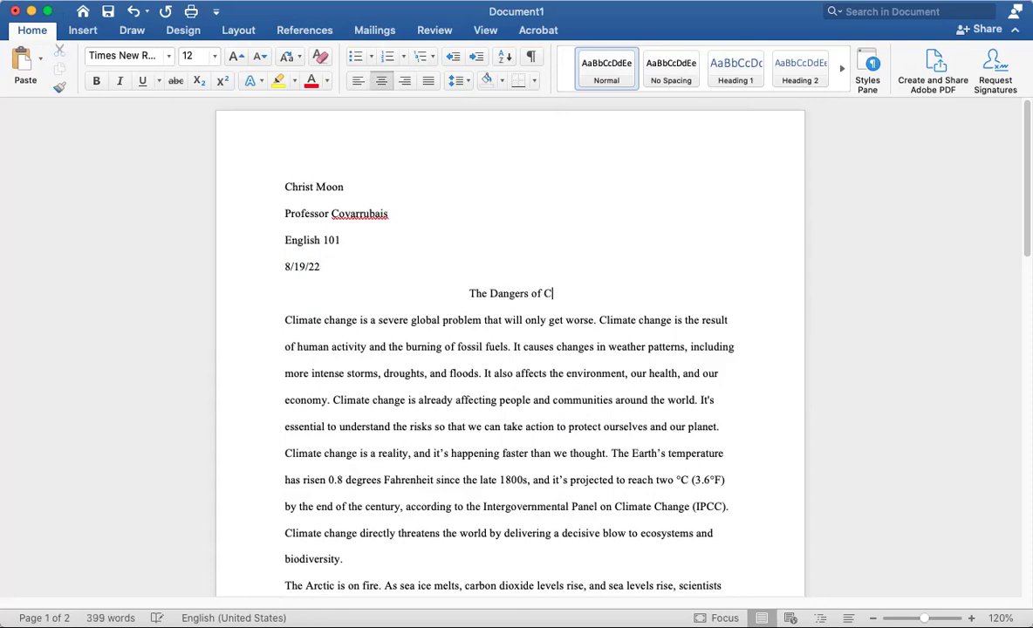
pyautogui.write('limate CHange')
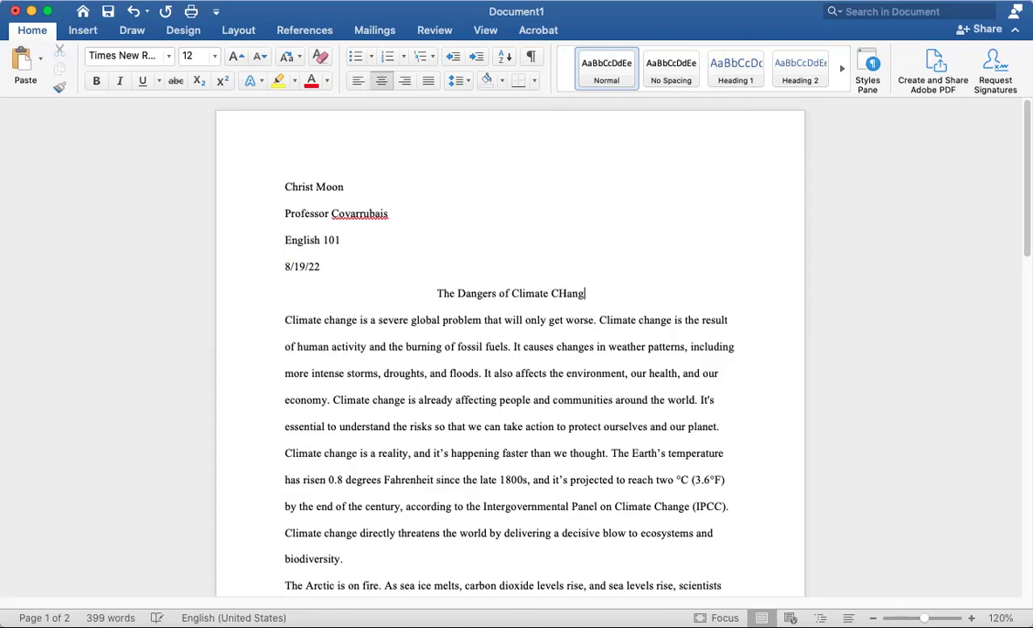
pyautogui.press('Left')
pyautogui.press('Left')
pyautogui.press('Left')
pyautogui.press('Left')
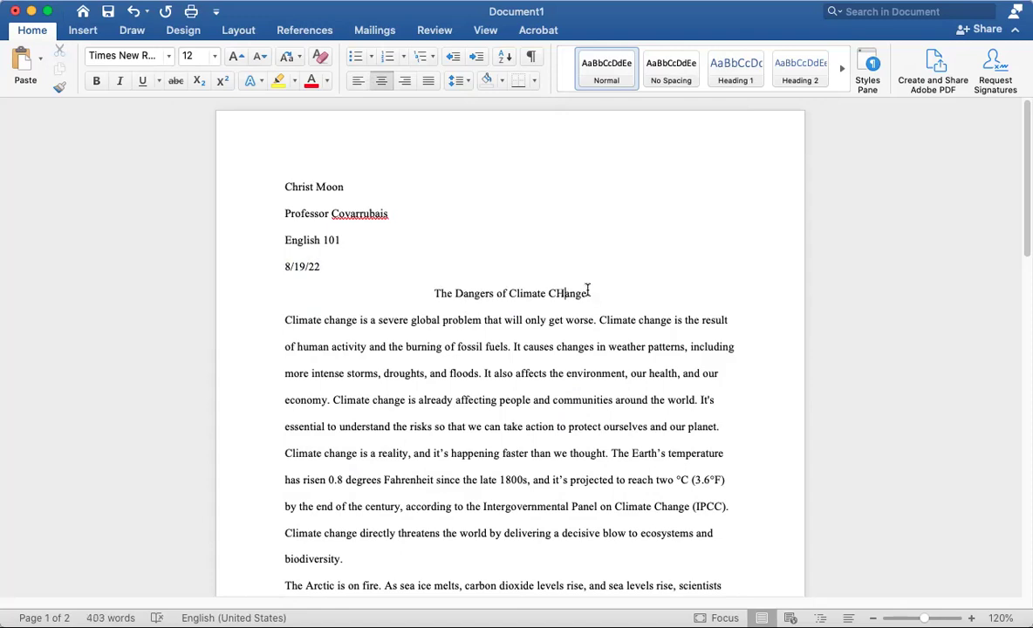
pyautogui.press('BackSpace')
pyautogui.write('h')
# Change the title's case with Shift+F3, then correct 'Of' to lowercase 'of' via spelling suggestions
pyautogui.moveTo(589, 293); pyautogui.dragTo(436, 291)
pyautogui.click(458, 297)
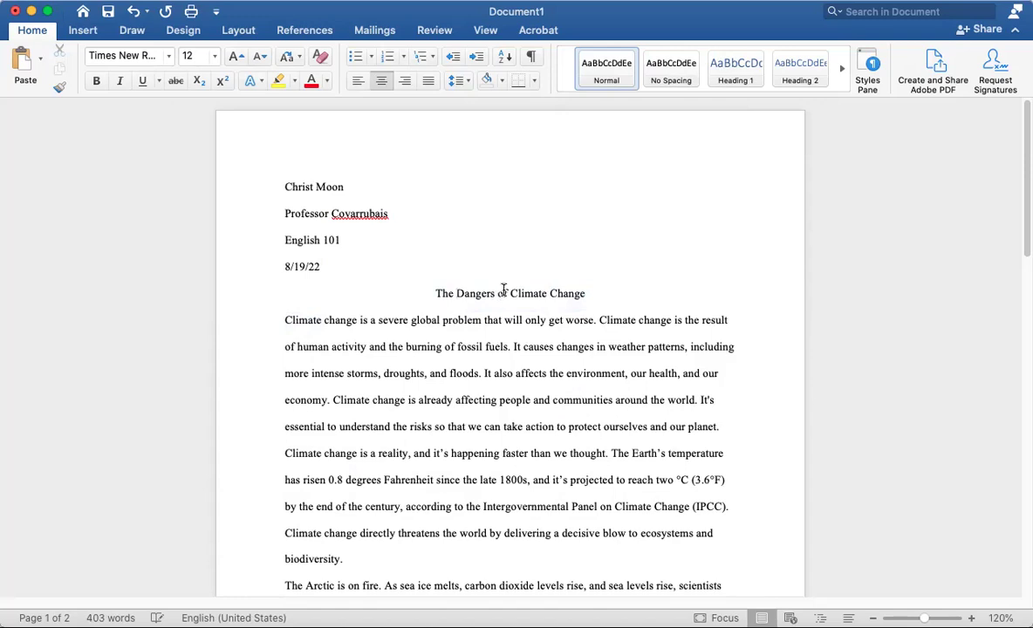
pyautogui.moveTo(583, 291); pyautogui.dragTo(411, 294)
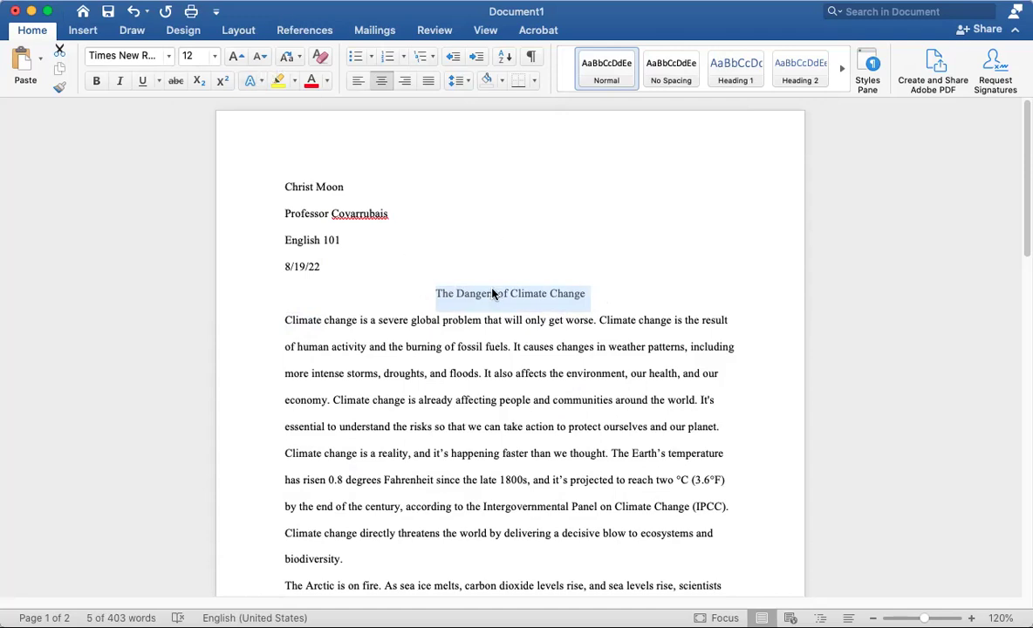
pyautogui.moveTo(607, 302); pyautogui.dragTo(429, 288)
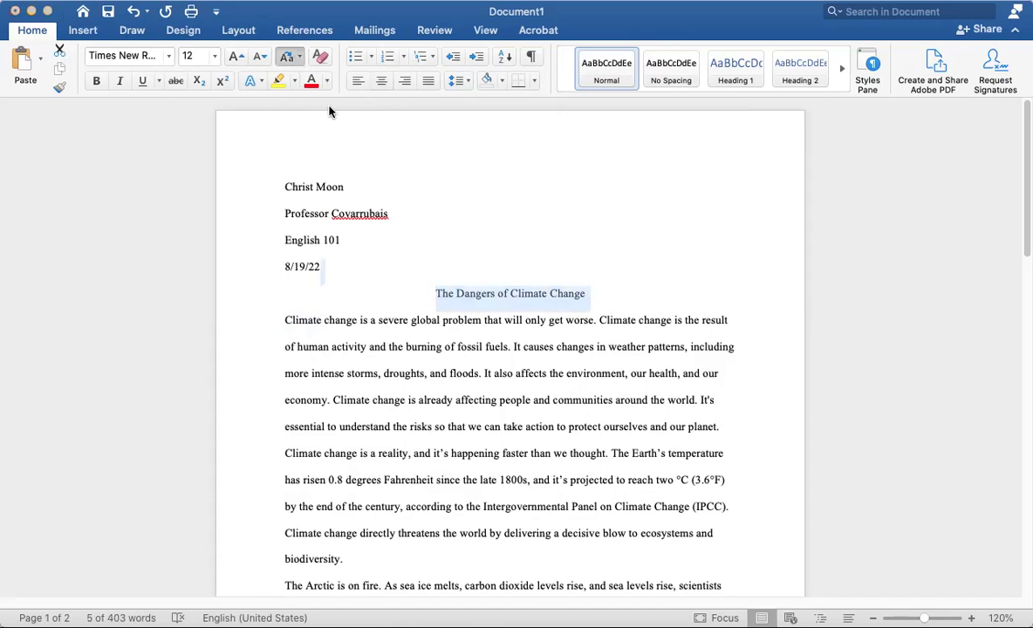
pyautogui.hotkey('shift', 'F3')
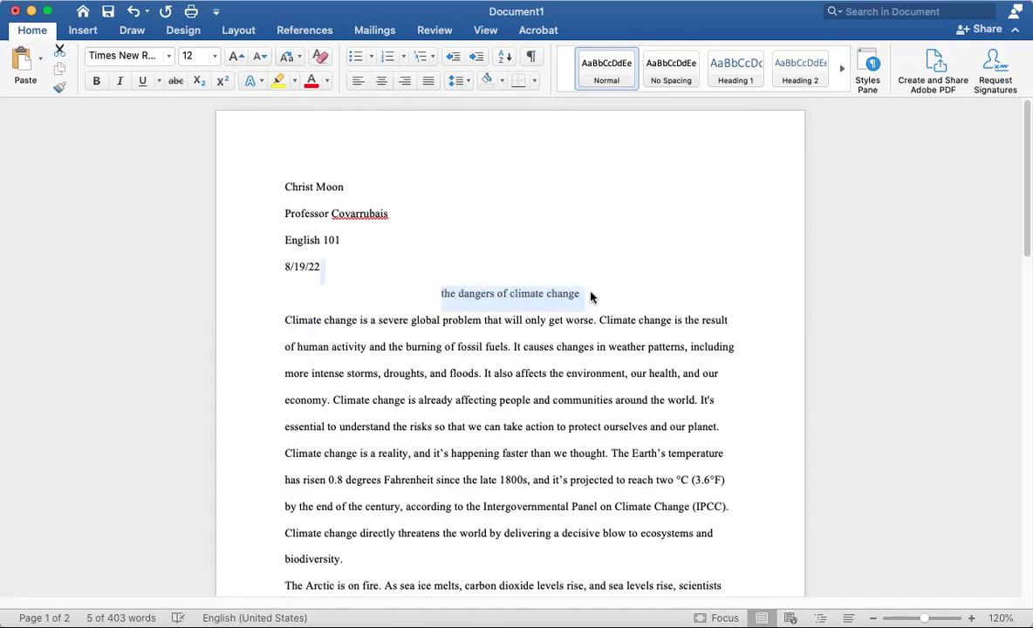
pyautogui.click(590, 297)
pyautogui.moveTo(600, 292); pyautogui.dragTo(417, 293)
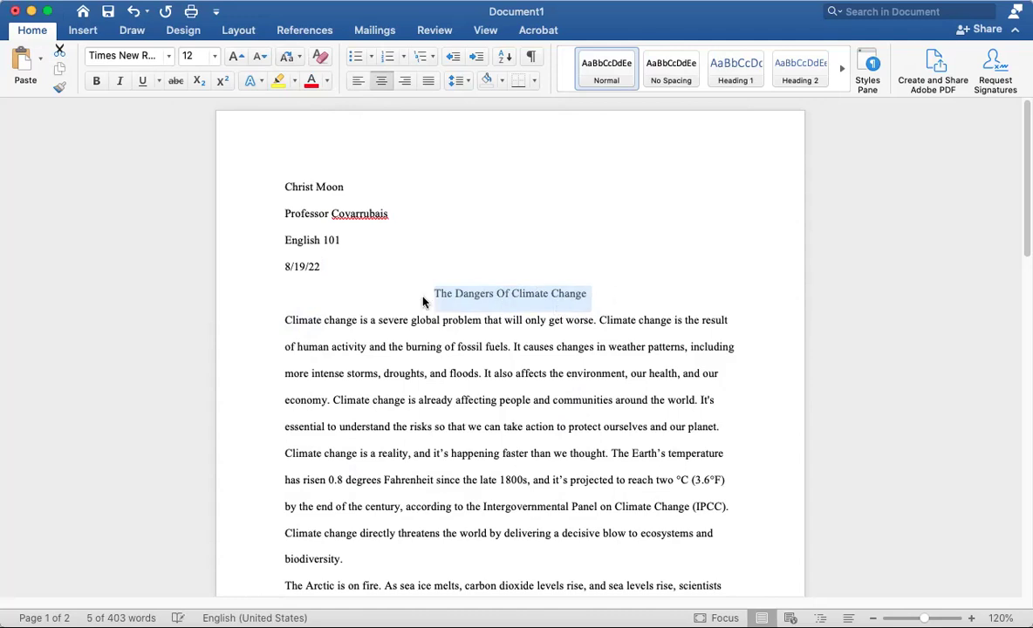
pyautogui.click(542, 305)
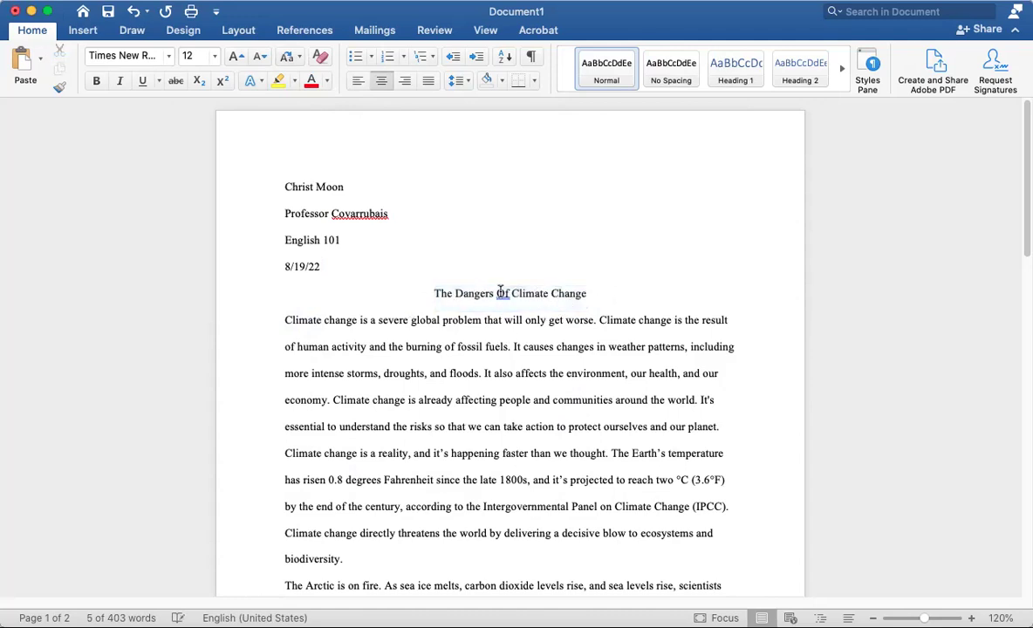
pyautogui.rightClick(509, 305)
pyautogui.click(553, 322)
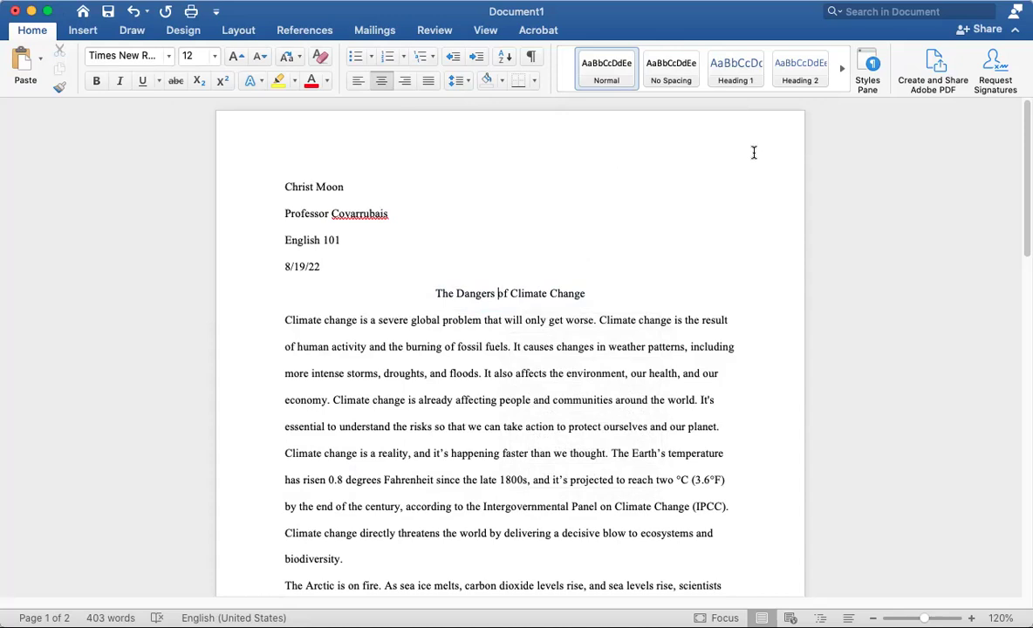
# Insert a right-aligned page number at the top of the page (header)
pyautogui.click(80, 31)
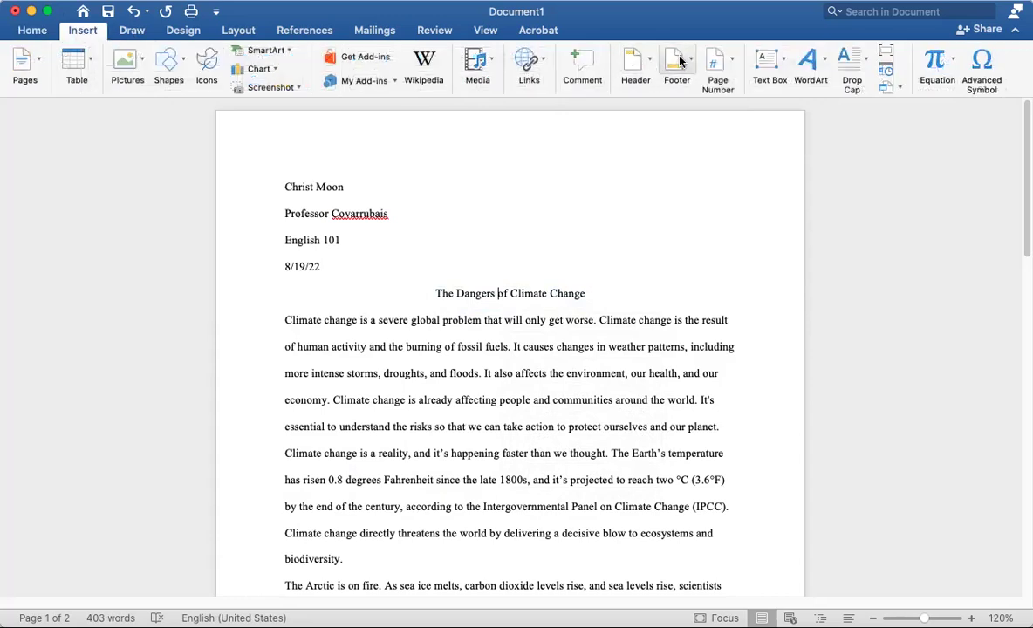
pyautogui.click(33, 32)
pyautogui.click(83, 31)
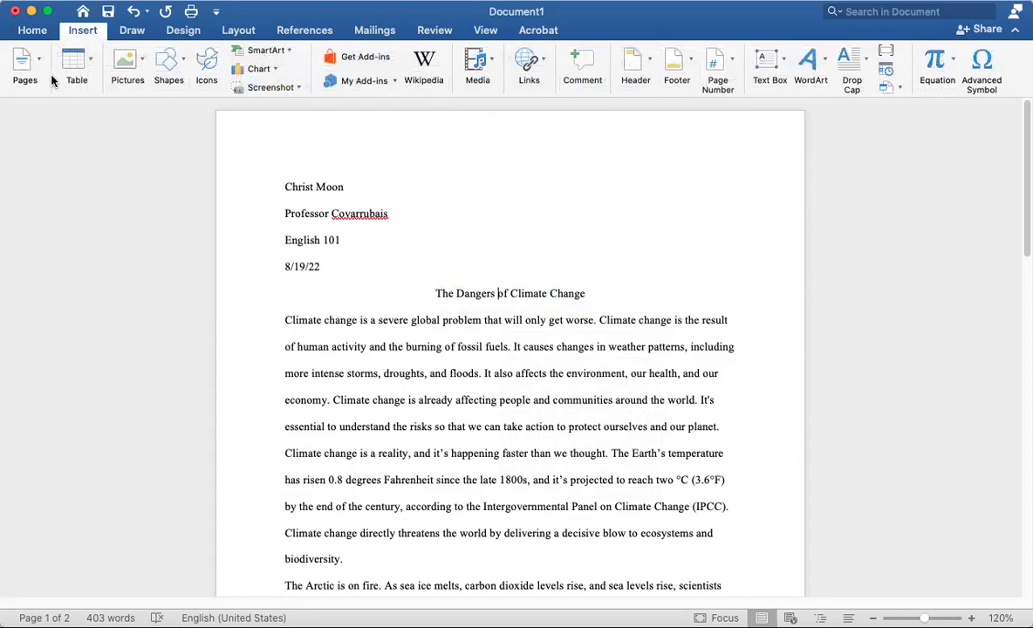
pyautogui.click(733, 64)
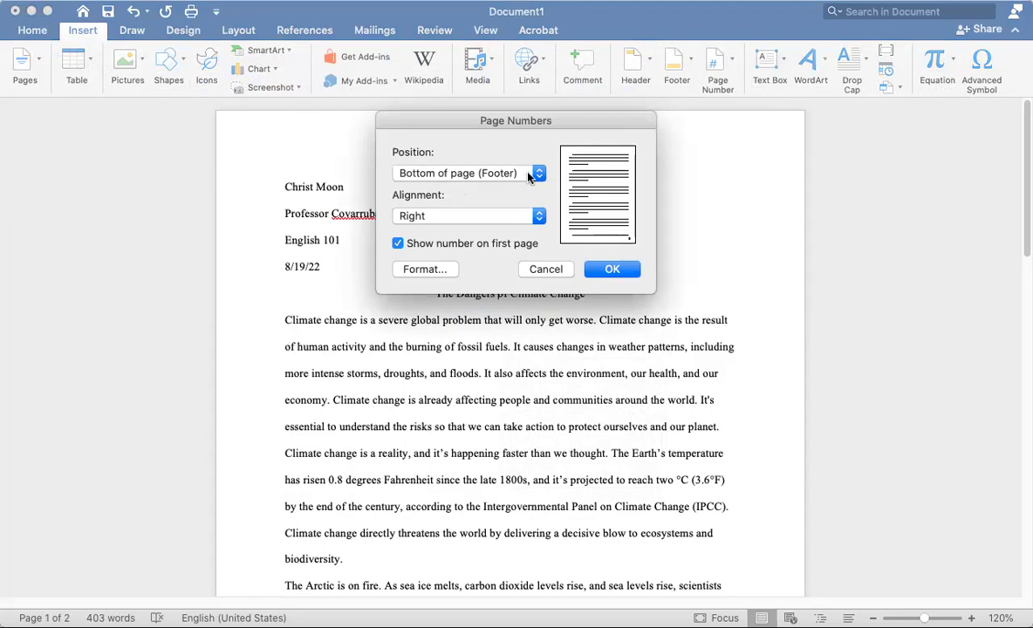
pyautogui.click(455, 219)
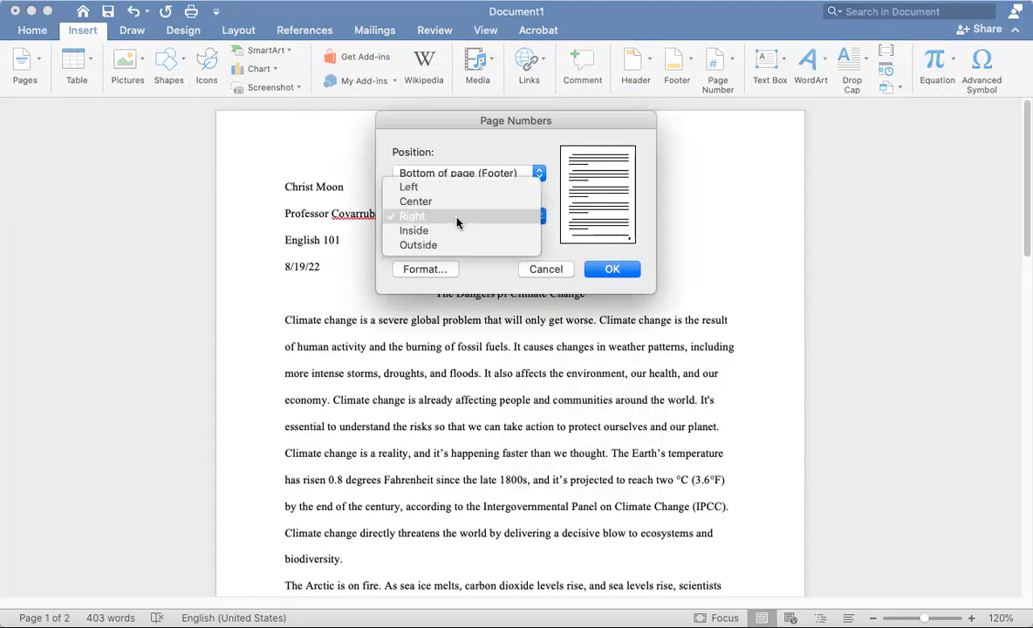
pyautogui.click(410, 219)
pyautogui.click(494, 175)
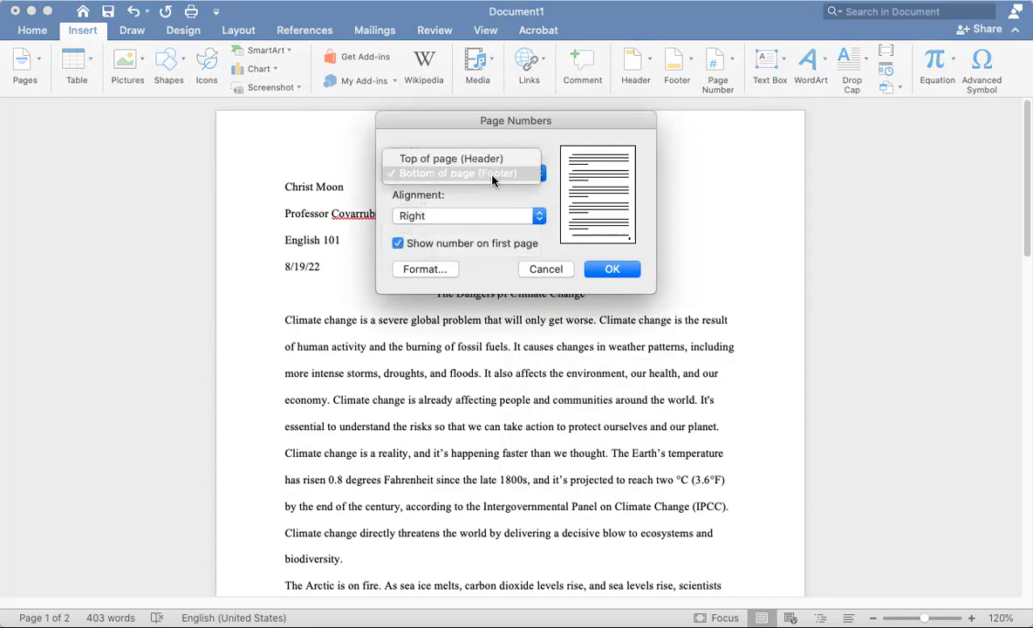
pyautogui.click(485, 160)
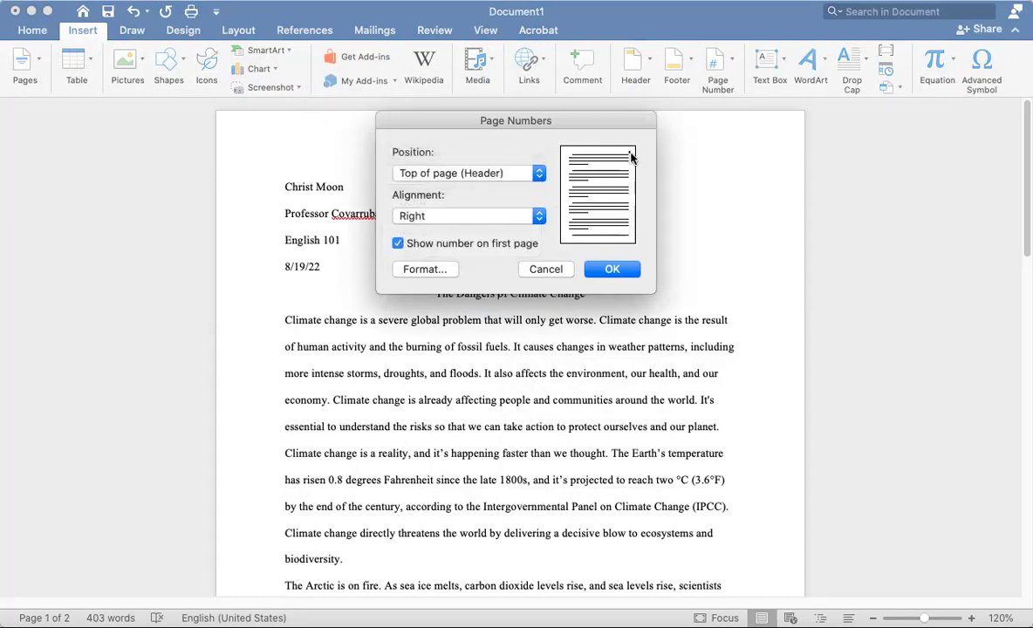
pyautogui.click(613, 270)
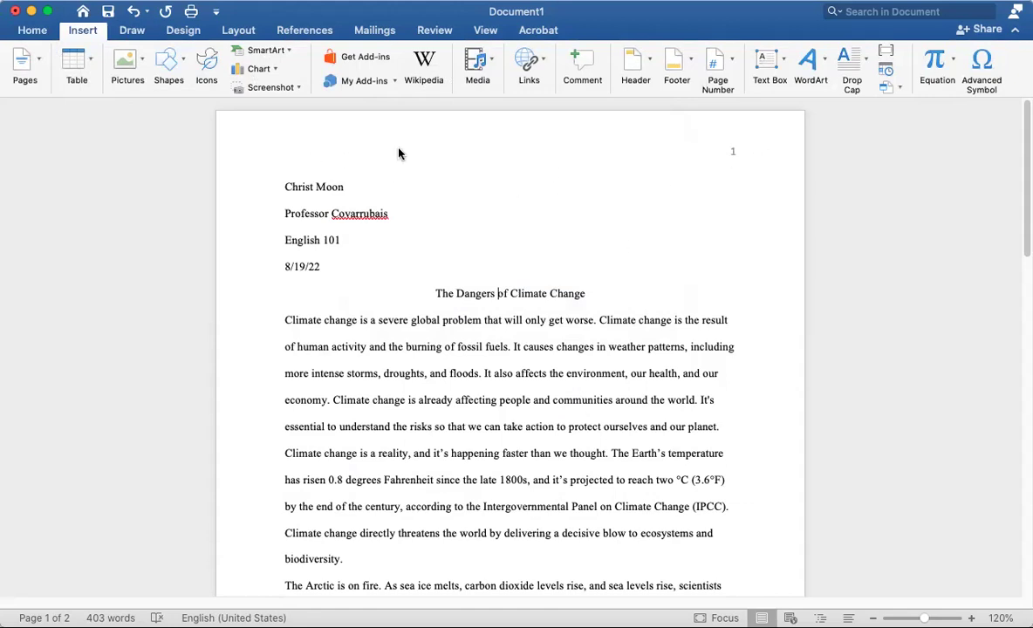
# Type the student's surname in the header and tab it right beside the page number
pyautogui.doubleClick(289, 149)
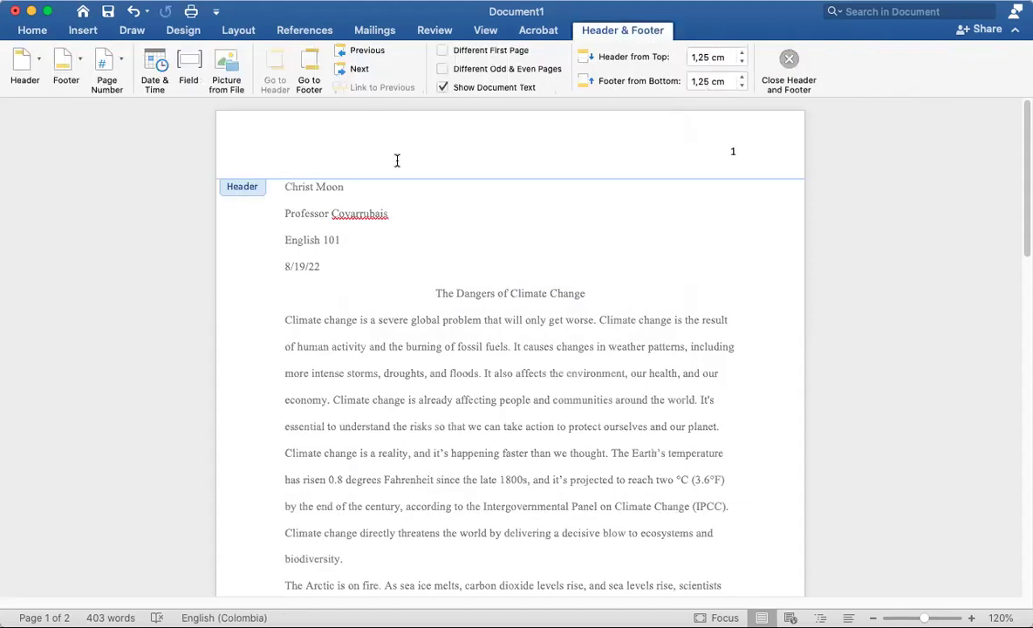
pyautogui.write('Moon')
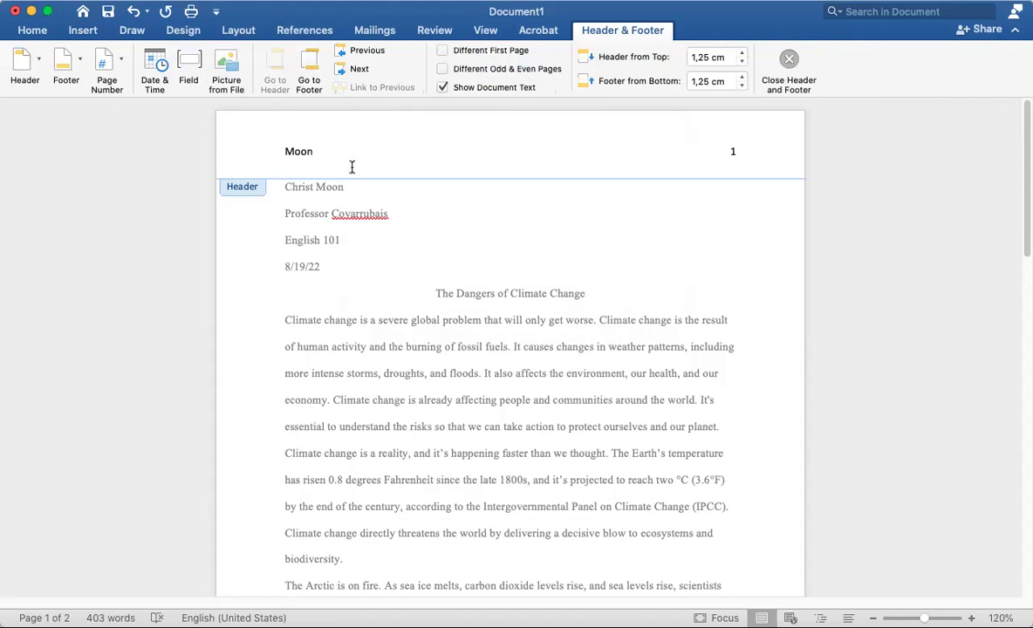
pyautogui.doubleClick(424, 207)
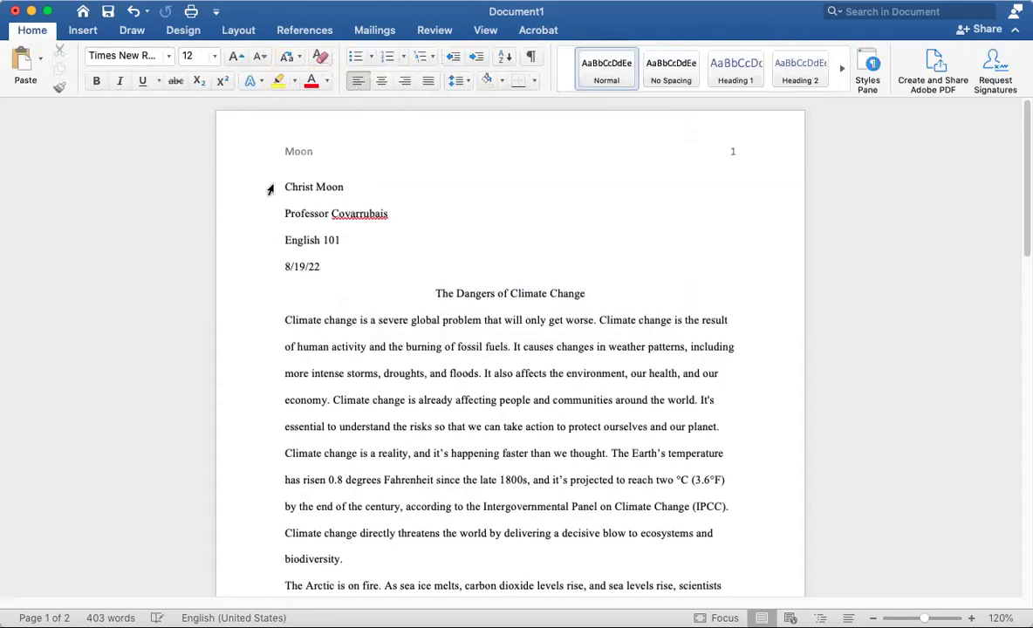
pyautogui.doubleClick(323, 144)
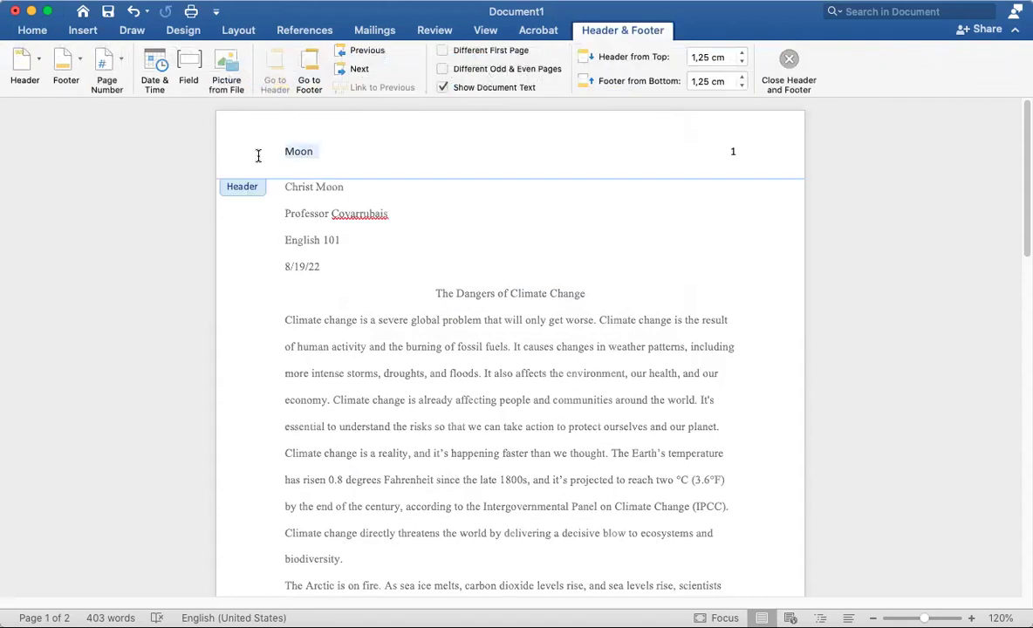
pyautogui.click(321, 153)
pyautogui.press('Tab')
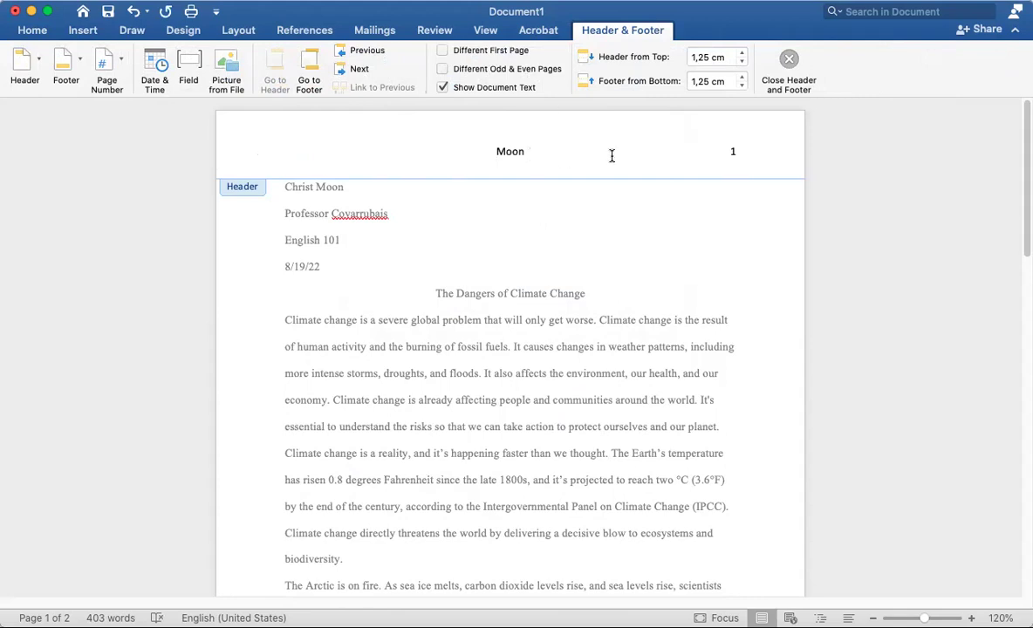
pyautogui.press('Tab')
pyautogui.press('BackSpace')
# Reopen and check the header line, then return to the essay body
pyautogui.doubleClick(729, 266)
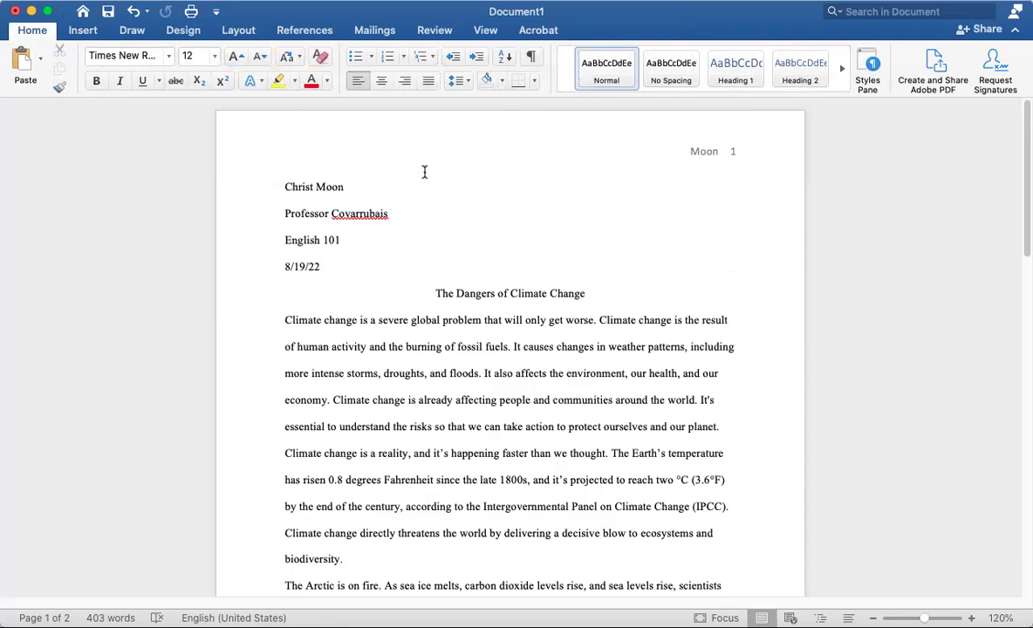
pyautogui.doubleClick(479, 159)
pyautogui.doubleClick(560, 233)
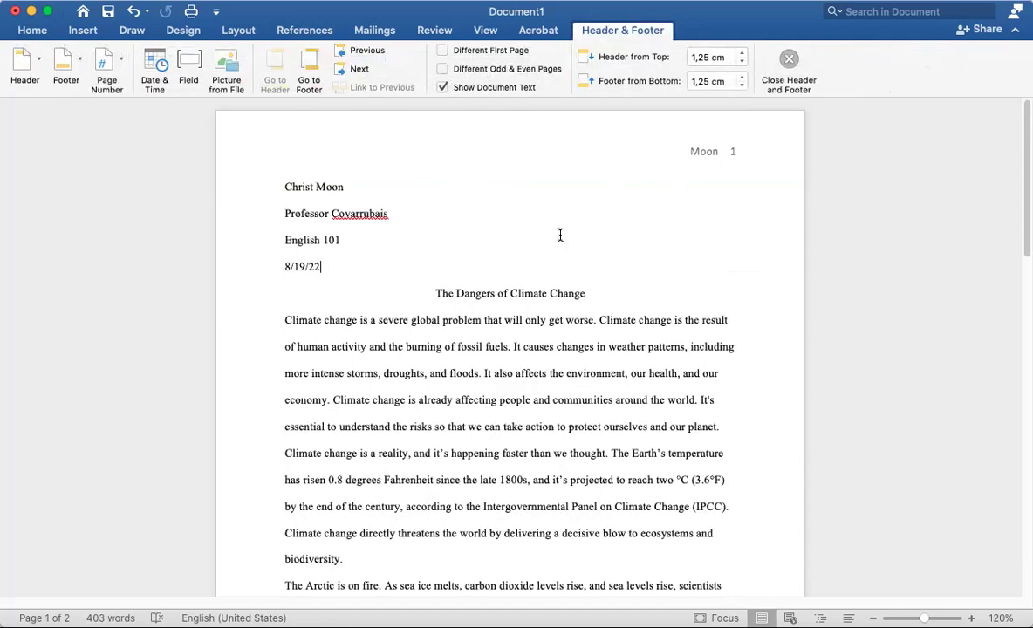
pyautogui.doubleClick(425, 157)
pyautogui.tripleClick(424, 156)
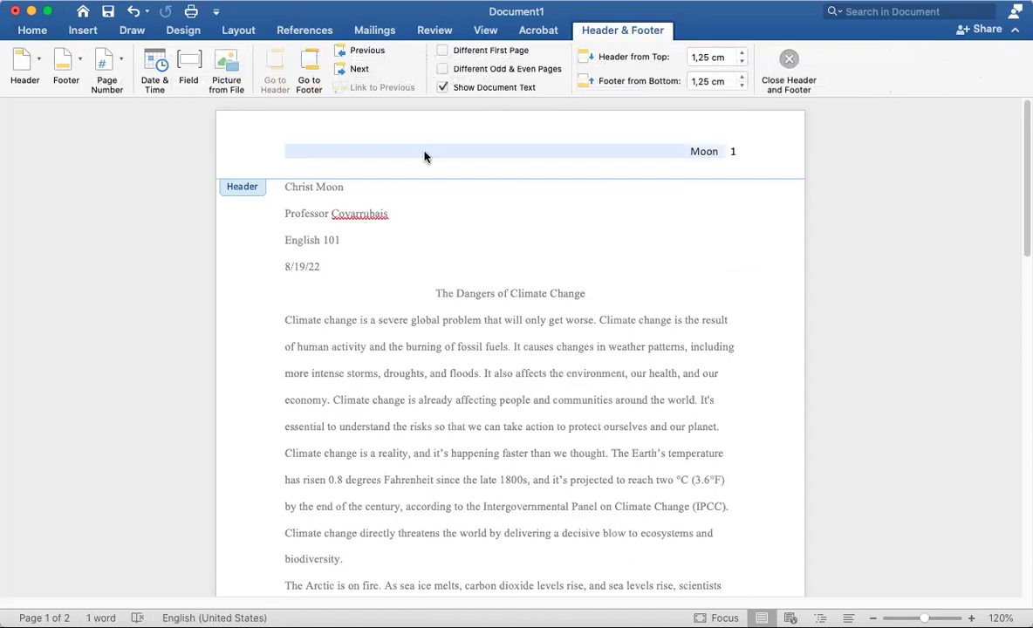
pyautogui.doubleClick(665, 280)
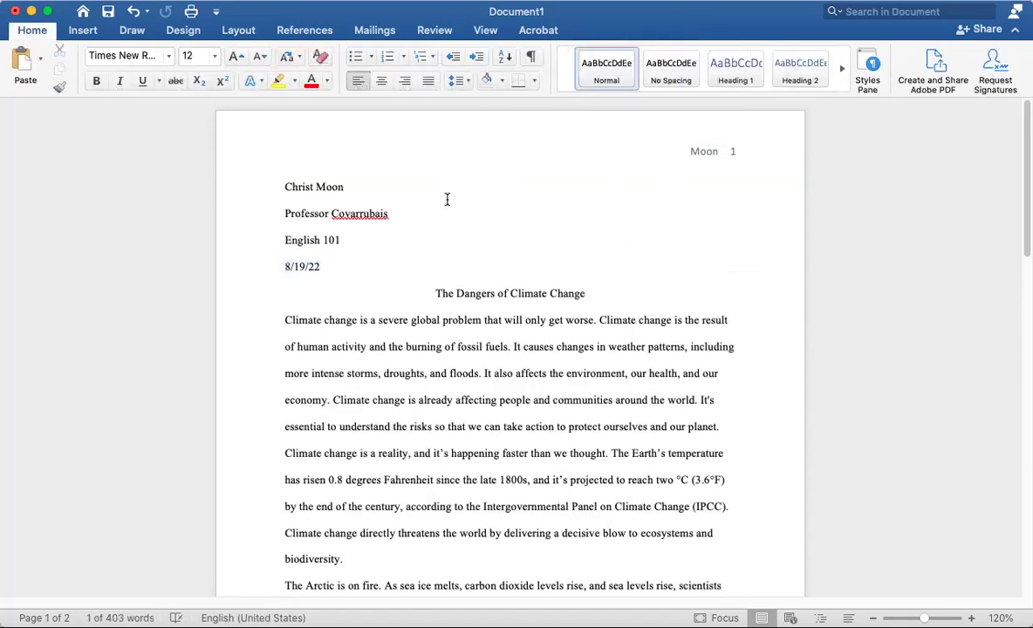
pyautogui.click(290, 358)
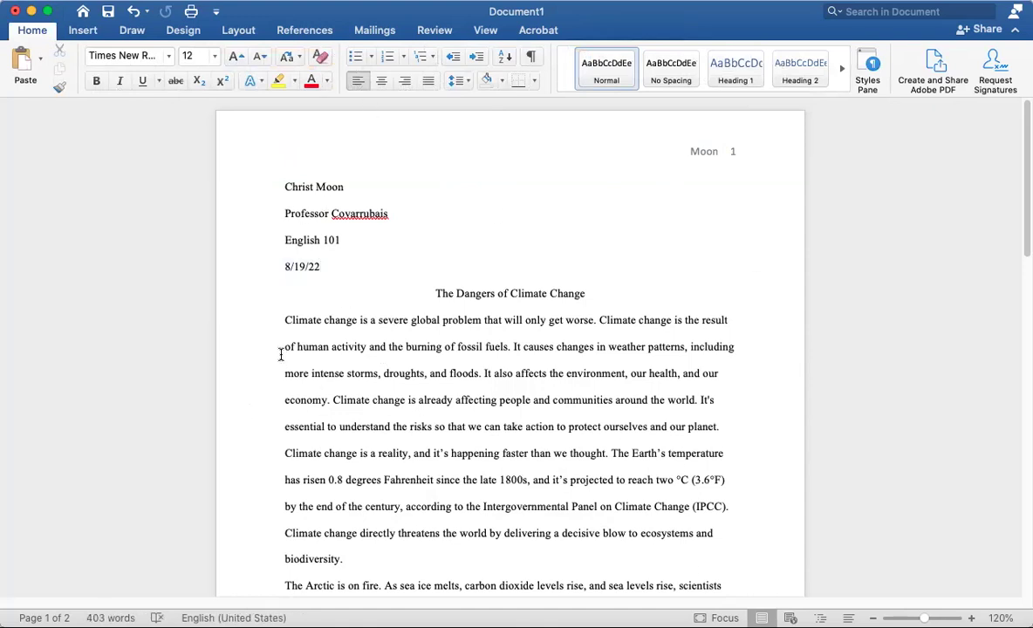
pyautogui.click(284, 321)
pyautogui.press('Tab')
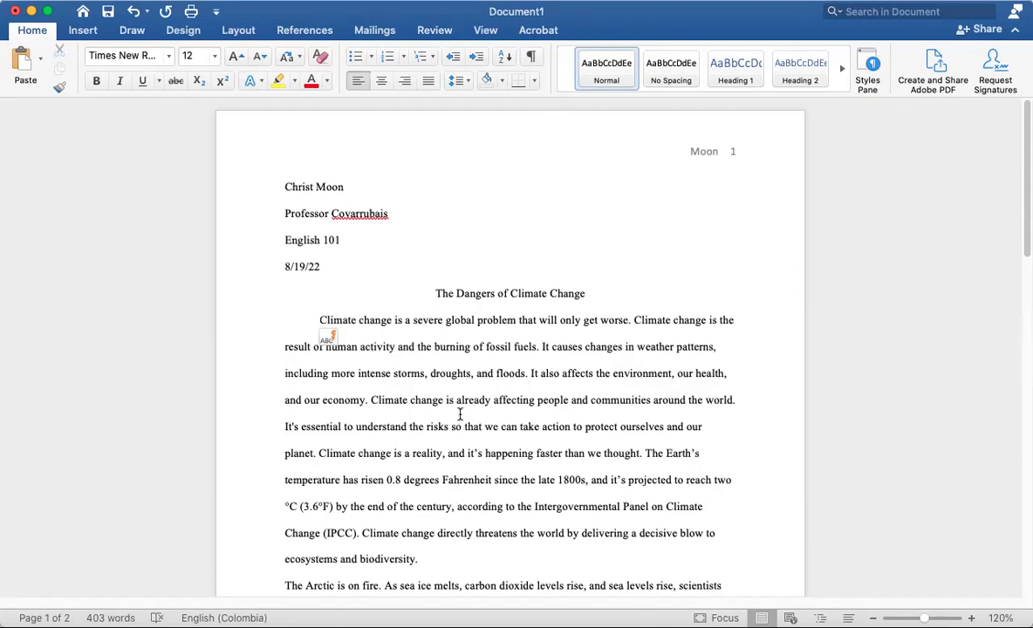
pyautogui.scroll(-5, 492, 445)
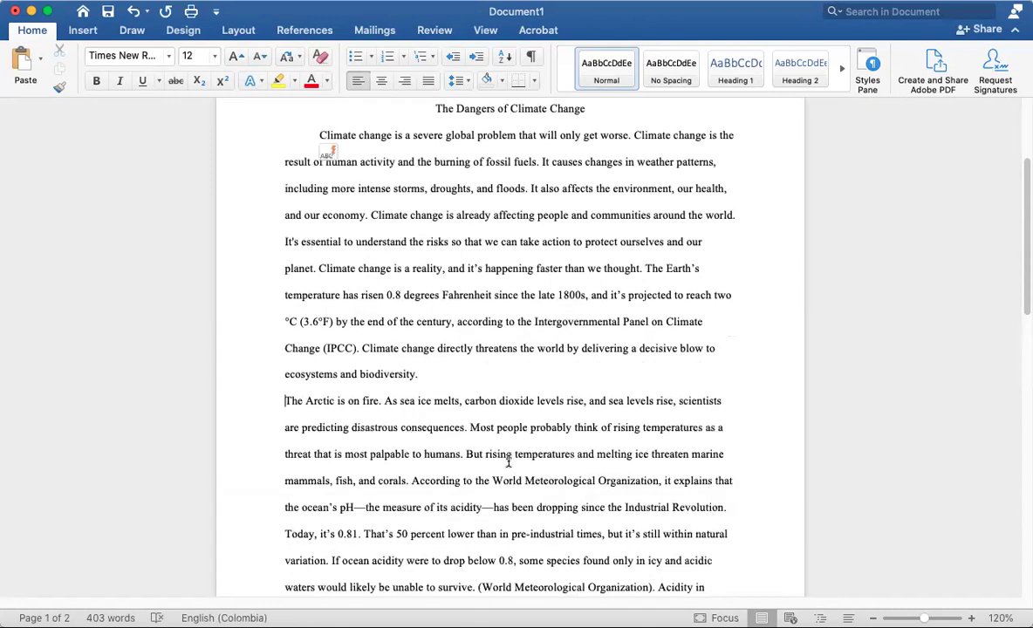
pyautogui.press('Tab')
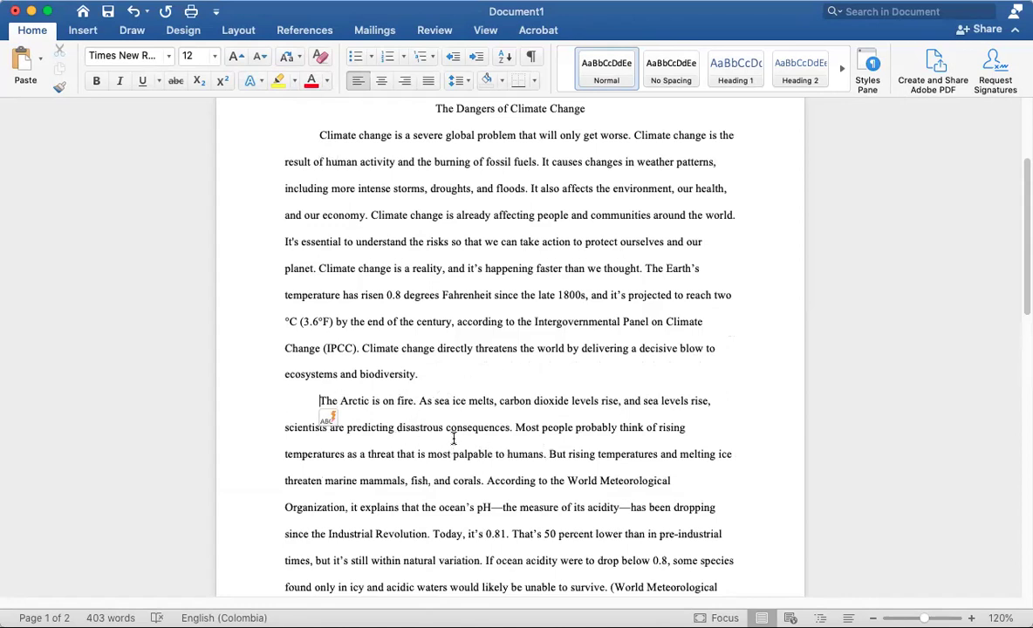
pyautogui.scroll(-7, 456, 444)
pyautogui.scroll(-6, 457, 443)
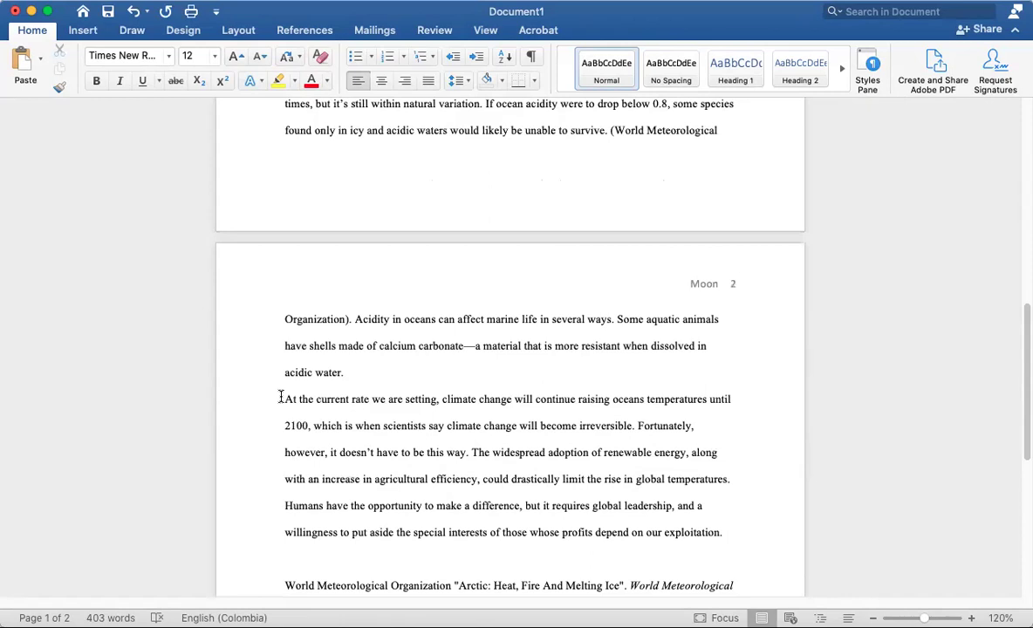
pyautogui.click(281, 398)
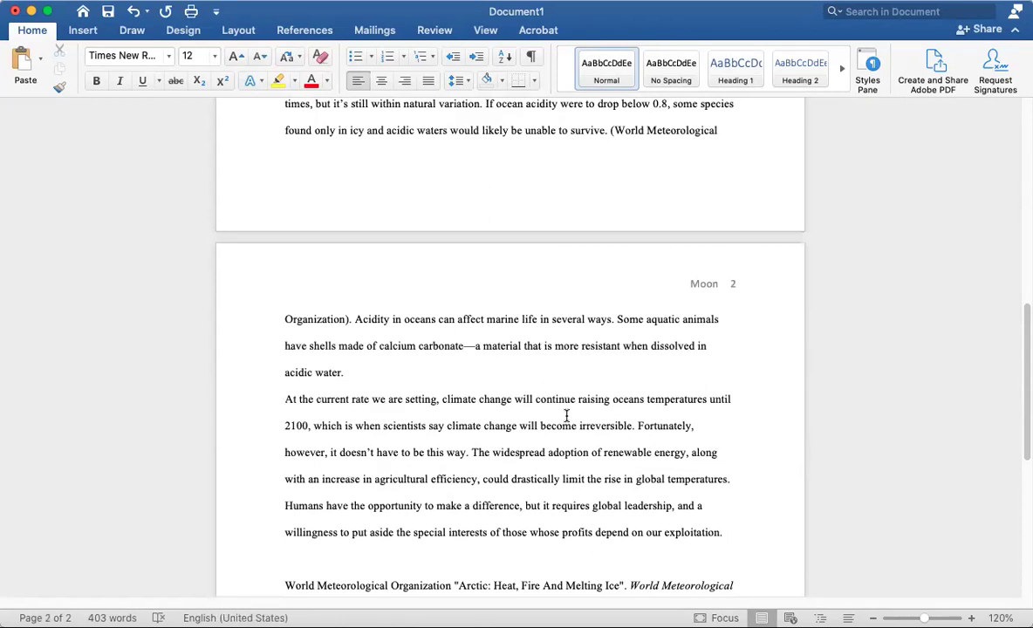
pyautogui.press('Tab')
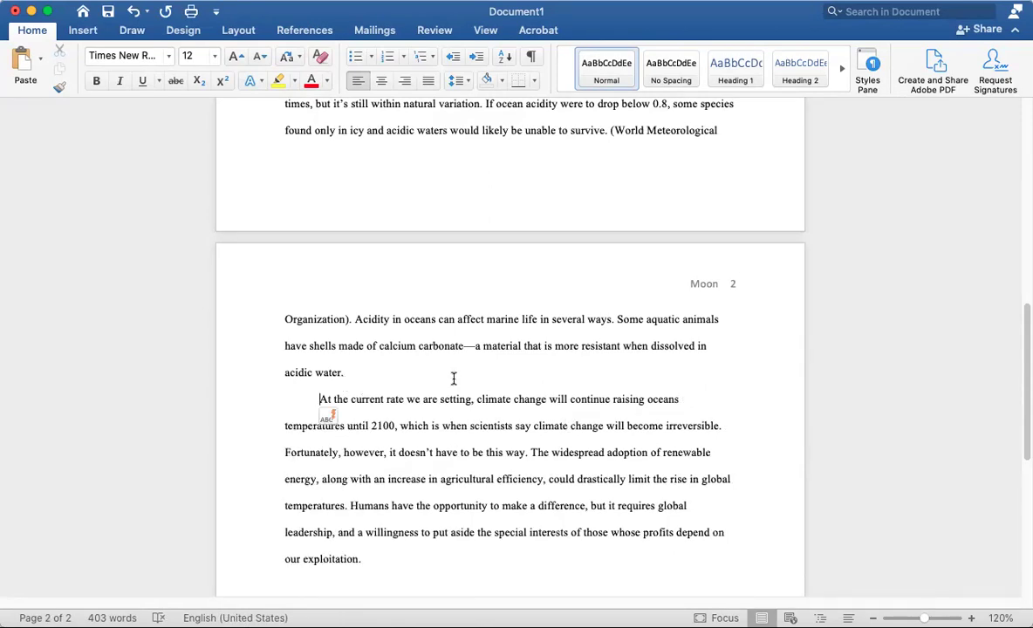
pyautogui.scroll(1, 336, 339)
pyautogui.scroll(-4, 441, 378)
pyautogui.scroll(20, 436, 381)
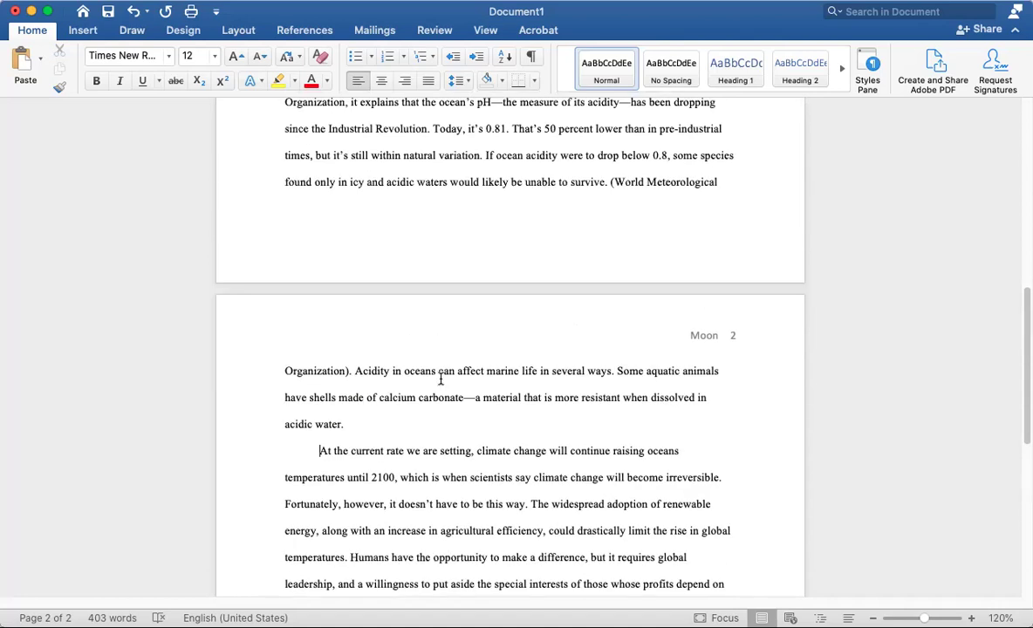
pyautogui.scroll(3, 431, 383)
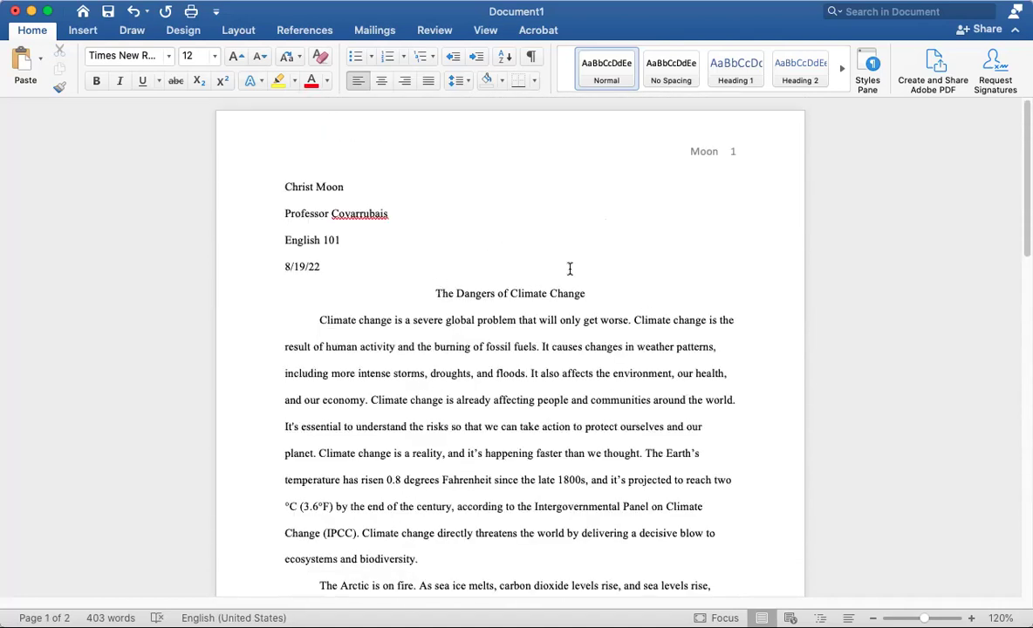
pyautogui.click(313, 319)
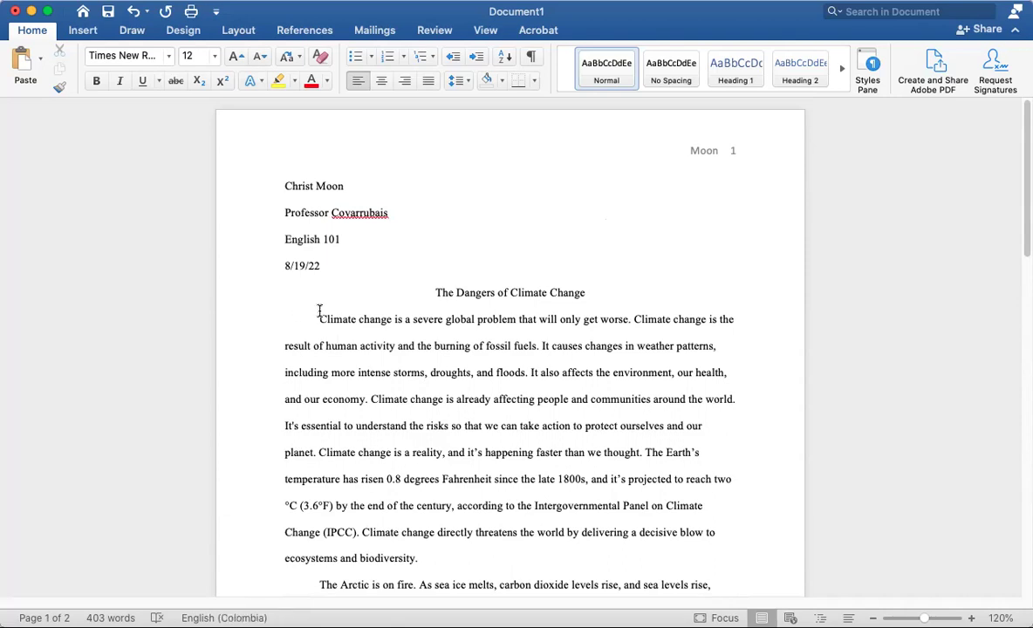
pyautogui.scroll(-20, 534, 454)
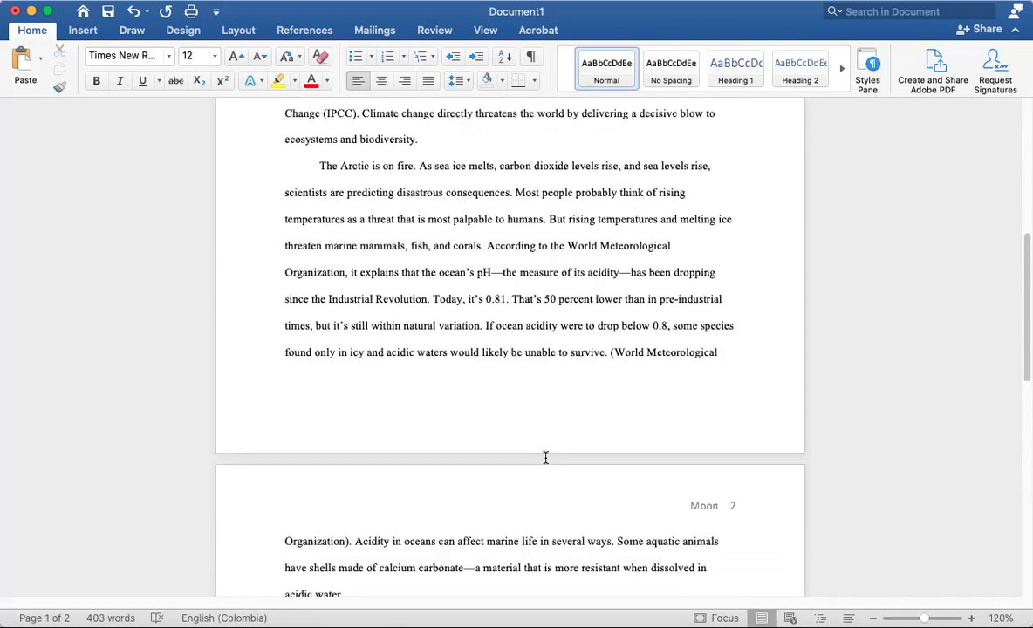
pyautogui.scroll(5, 534, 455)
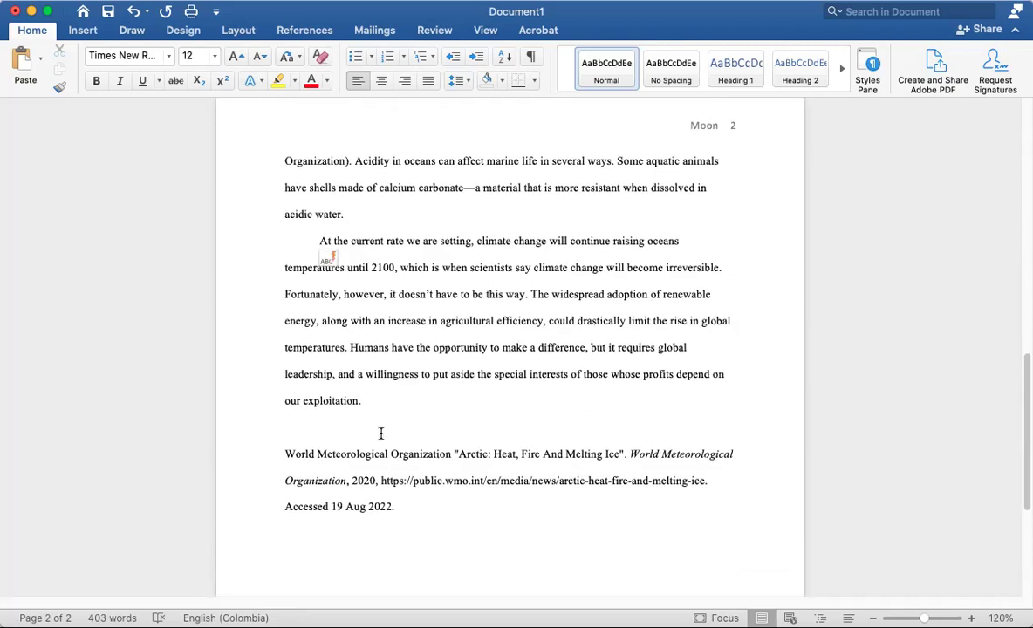
pyautogui.click(289, 430)
pyautogui.scroll(4, 513, 384)
pyautogui.scroll(4, 513, 384)
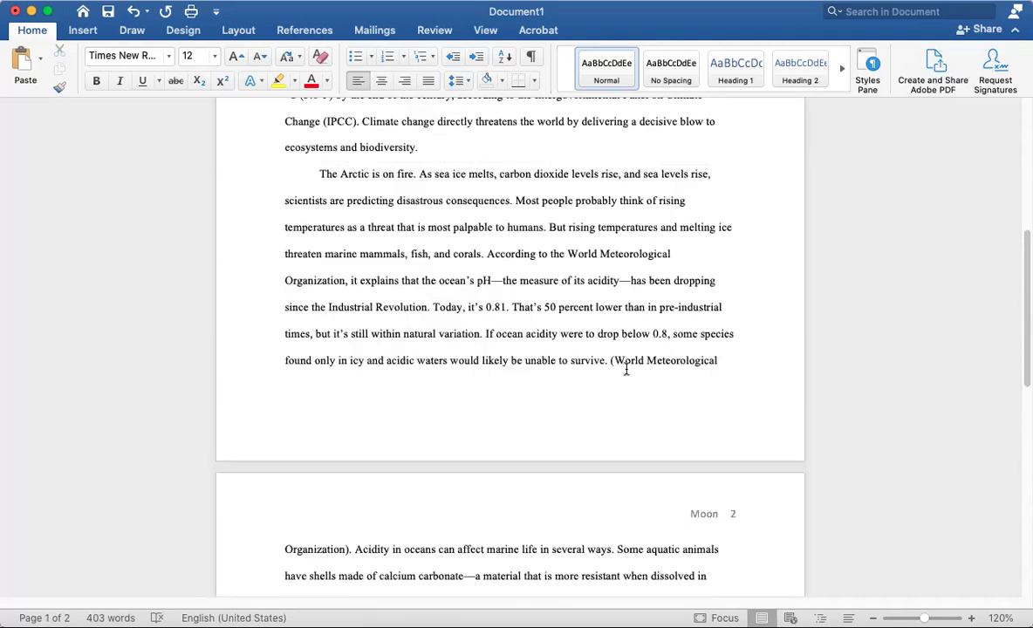
# Delete the period after 'survive' before the World Meteorological Organization citation
pyautogui.moveTo(610, 360); pyautogui.dragTo(347, 549)
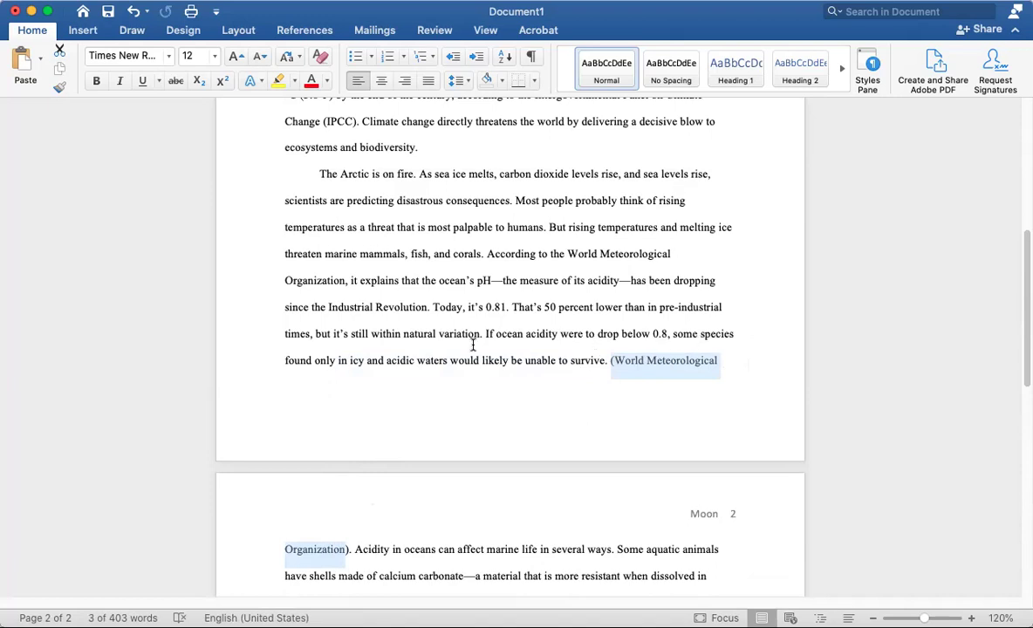
pyautogui.doubleClick(671, 416)
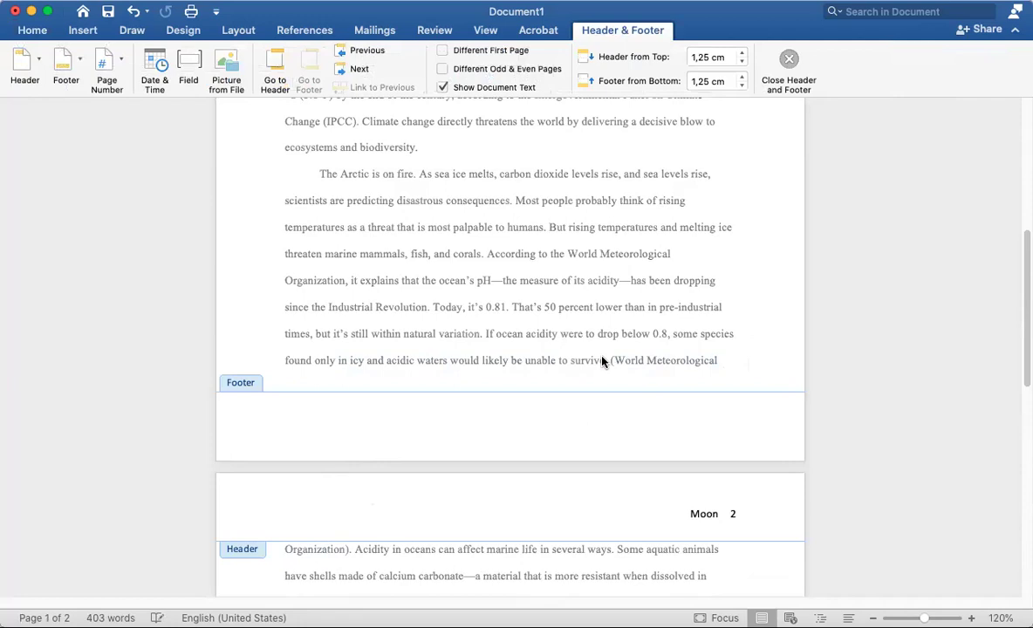
pyautogui.doubleClick(607, 360)
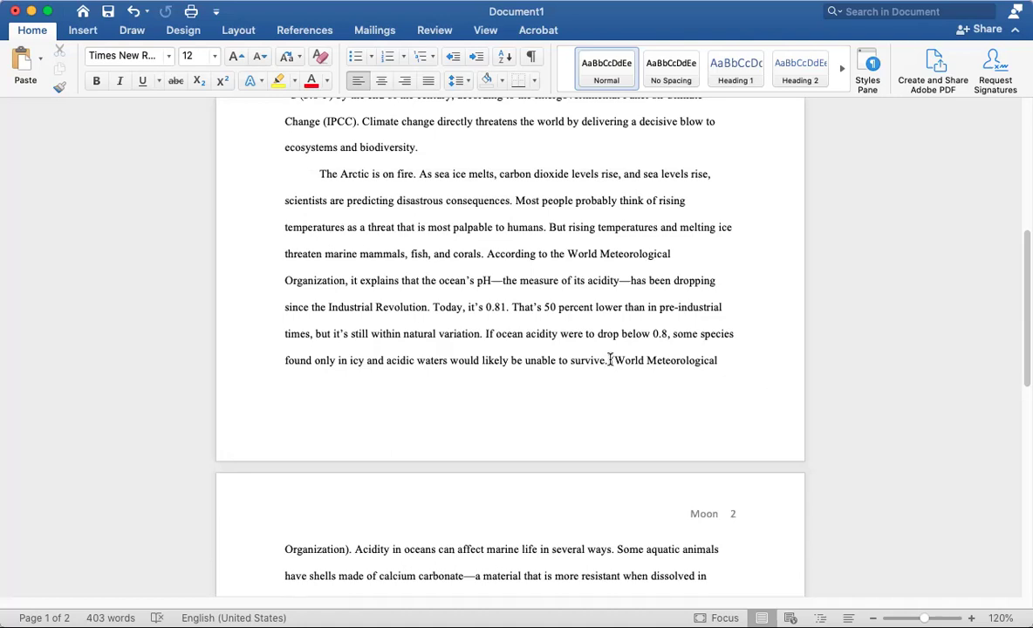
pyautogui.moveTo(610, 360); pyautogui.dragTo(350, 550)
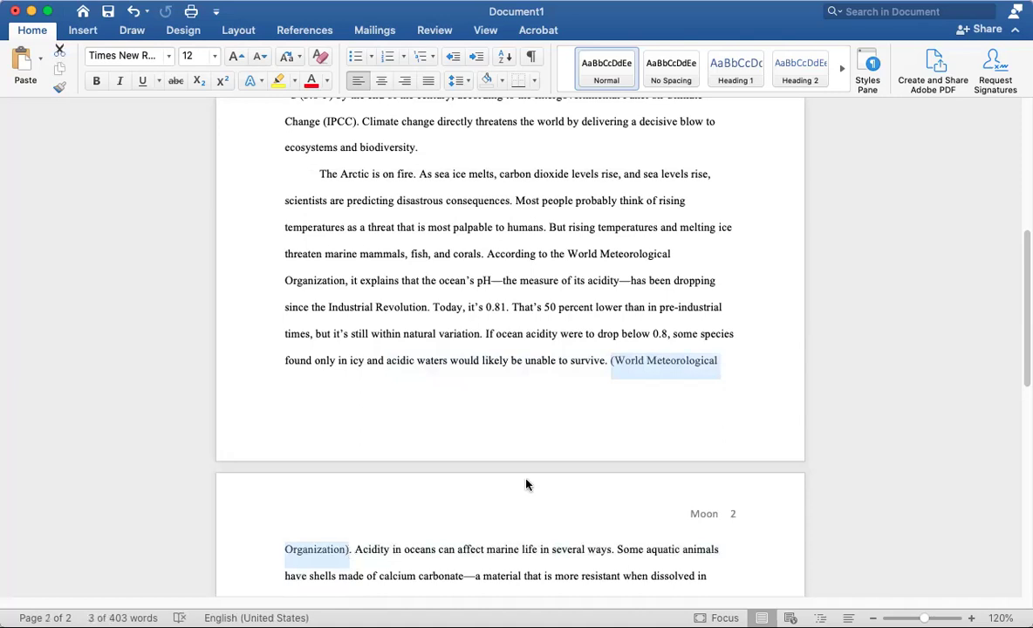
pyautogui.click(609, 360)
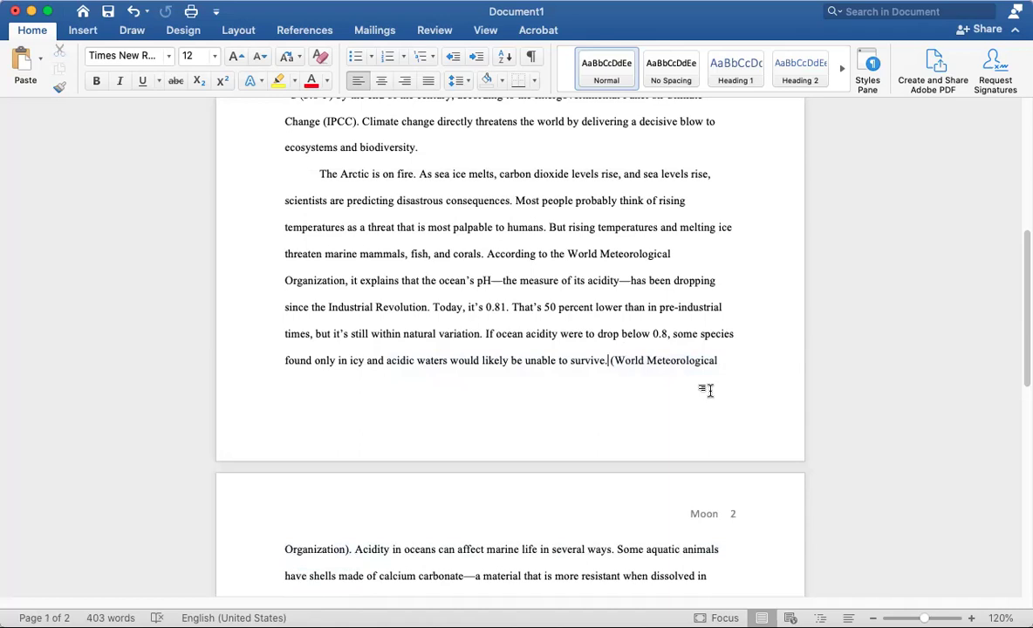
pyautogui.press('BackSpace')
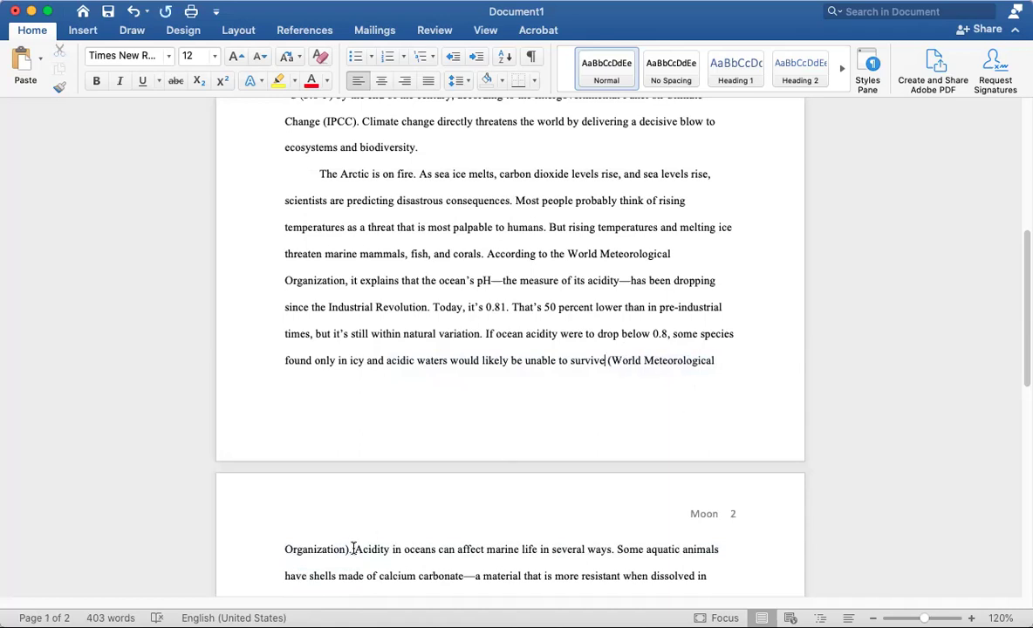
# Check the citation, then place the caret on the empty line below 'our exploitation.'
pyautogui.moveTo(352, 549); pyautogui.dragTo(488, 338)
pyautogui.click(487, 368)
pyautogui.scroll(-5, 456, 407)
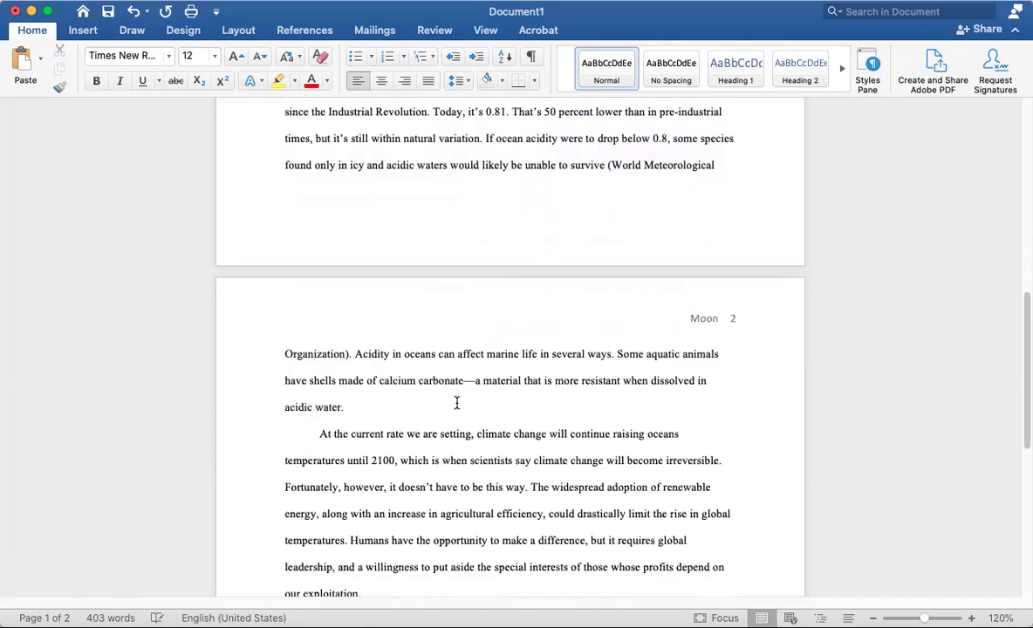
pyautogui.scroll(-5, 460, 385)
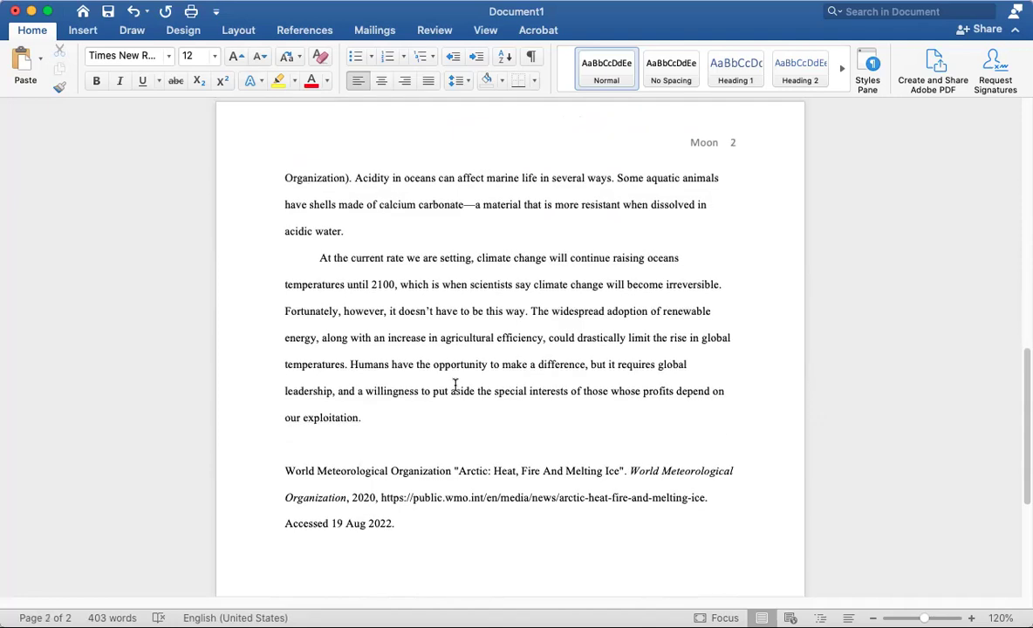
pyautogui.click(326, 384)
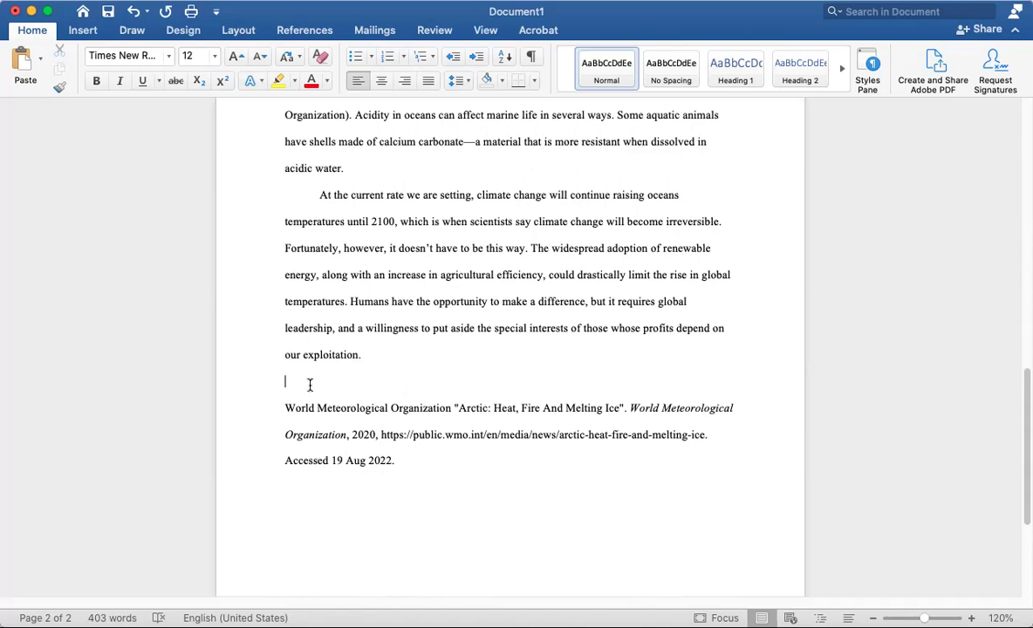
# Push the World Meteorological Organization reference to page 3 and centre a 'Works Cited' heading above it
pyautogui.press('Return')
pyautogui.press('Return')
pyautogui.press('Return')
pyautogui.press('Return')
pyautogui.press('Return')
pyautogui.press('Return')
pyautogui.press('Return')
pyautogui.press('Return')
pyautogui.press('Return')
pyautogui.press('Return')
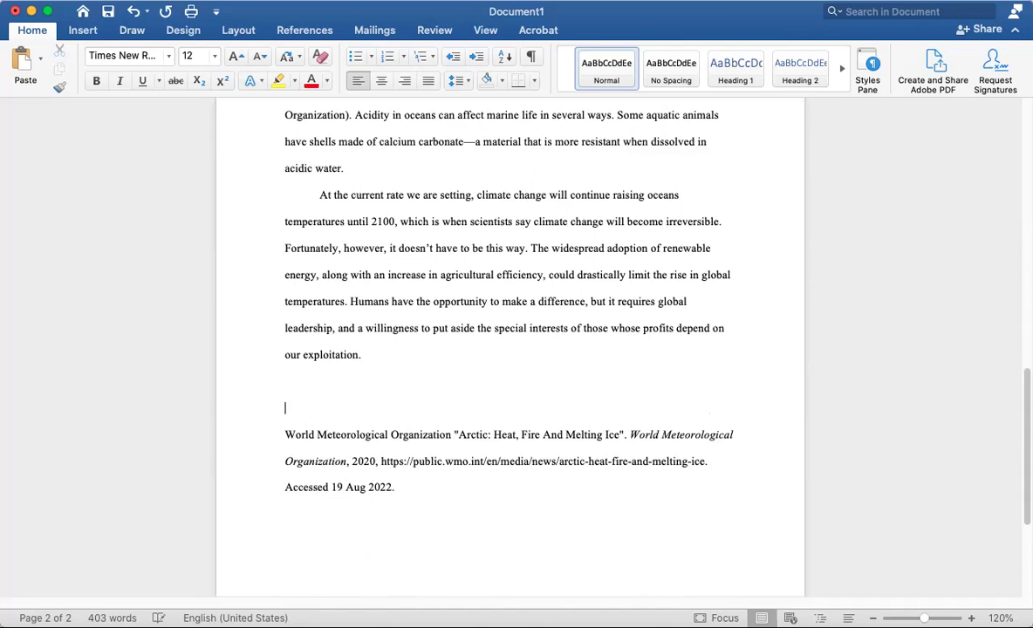
pyautogui.press('Return')
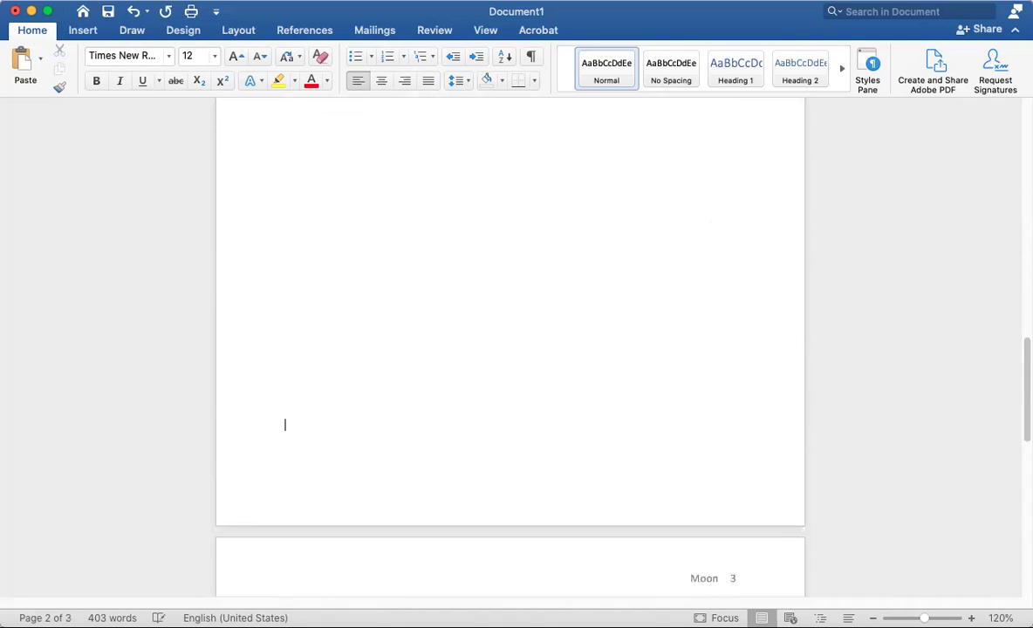
pyautogui.scroll(-5, 365, 371)
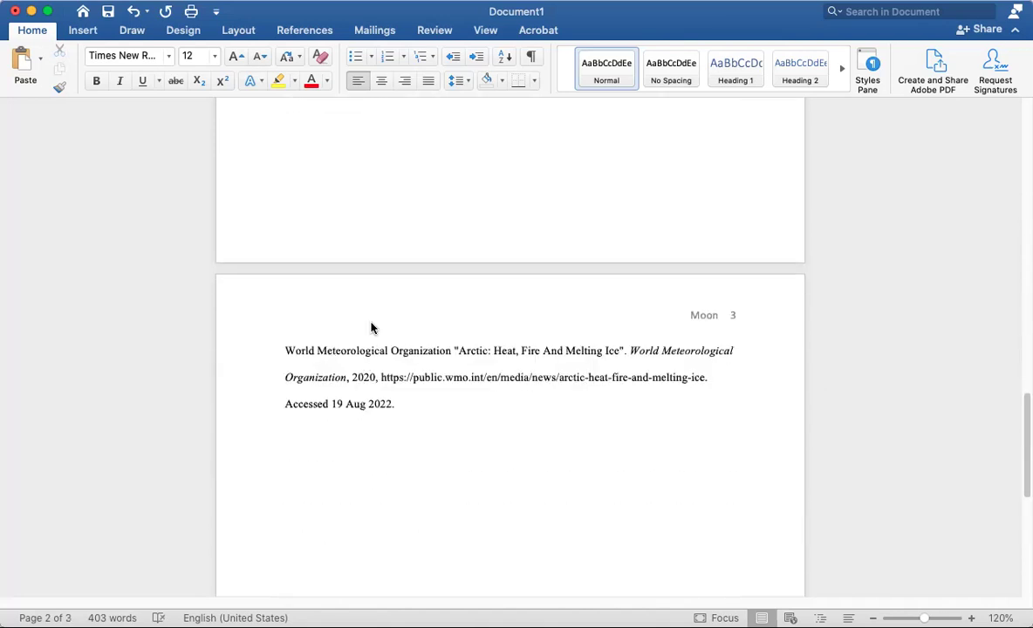
pyautogui.scroll(10, 390, 302)
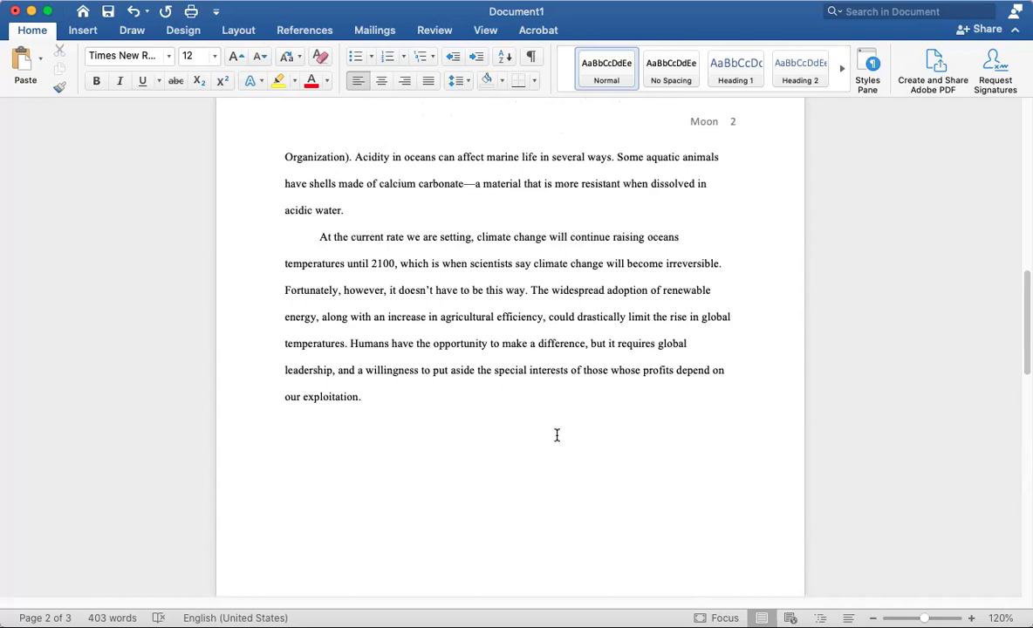
pyautogui.scroll(-10, 557, 434)
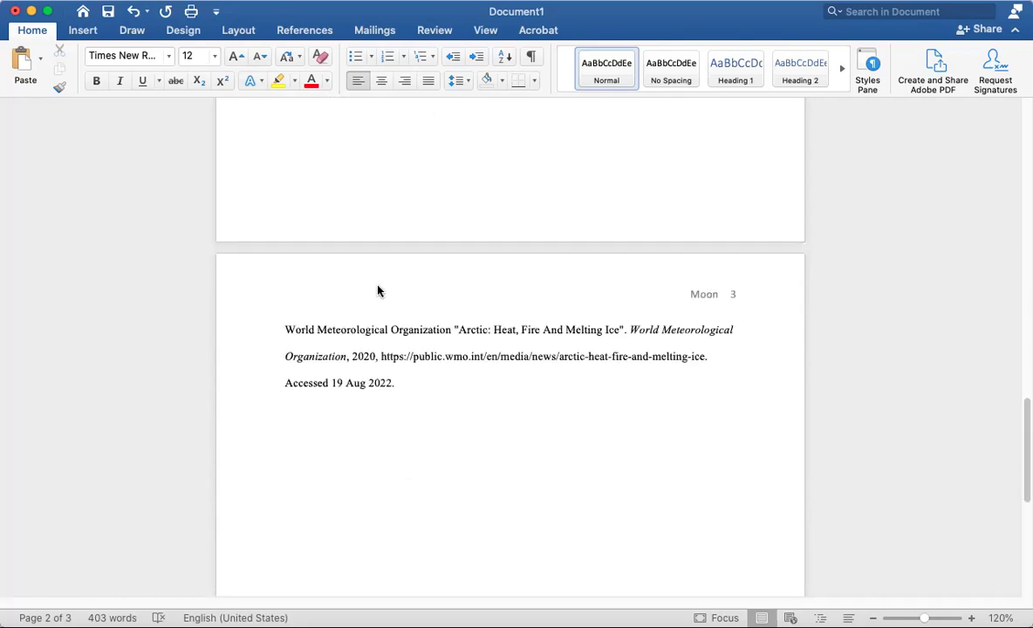
pyautogui.press('Return')
pyautogui.write('Works Cited')
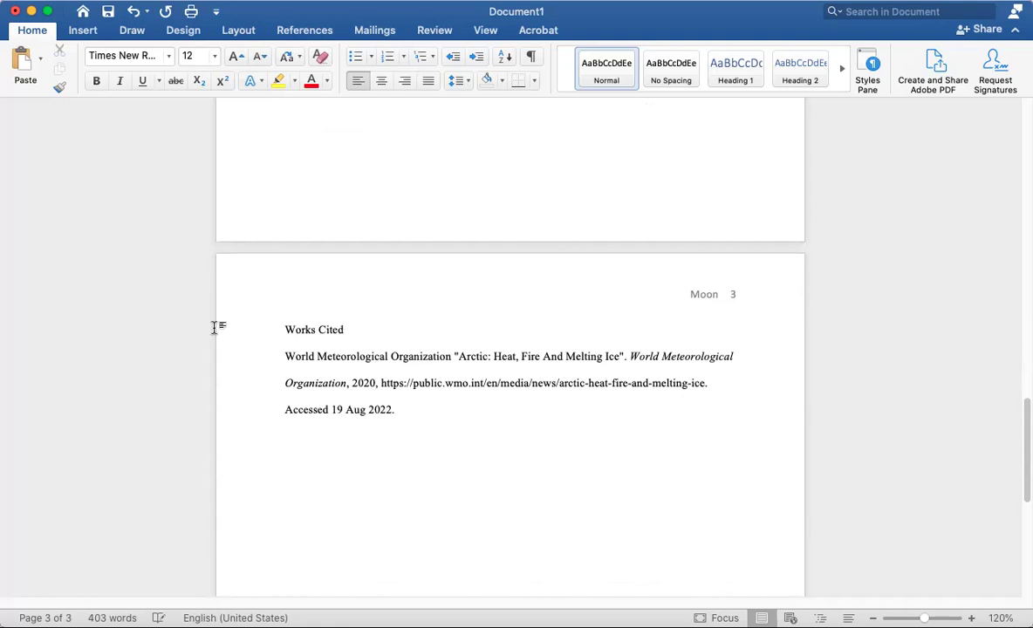
pyautogui.click(211, 328)
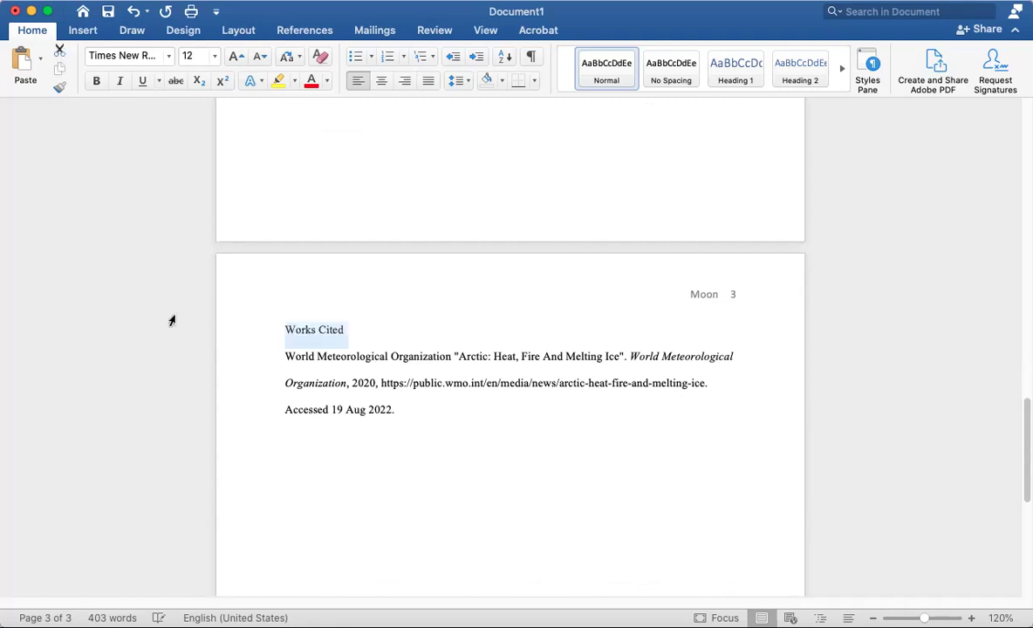
pyautogui.click(381, 81)
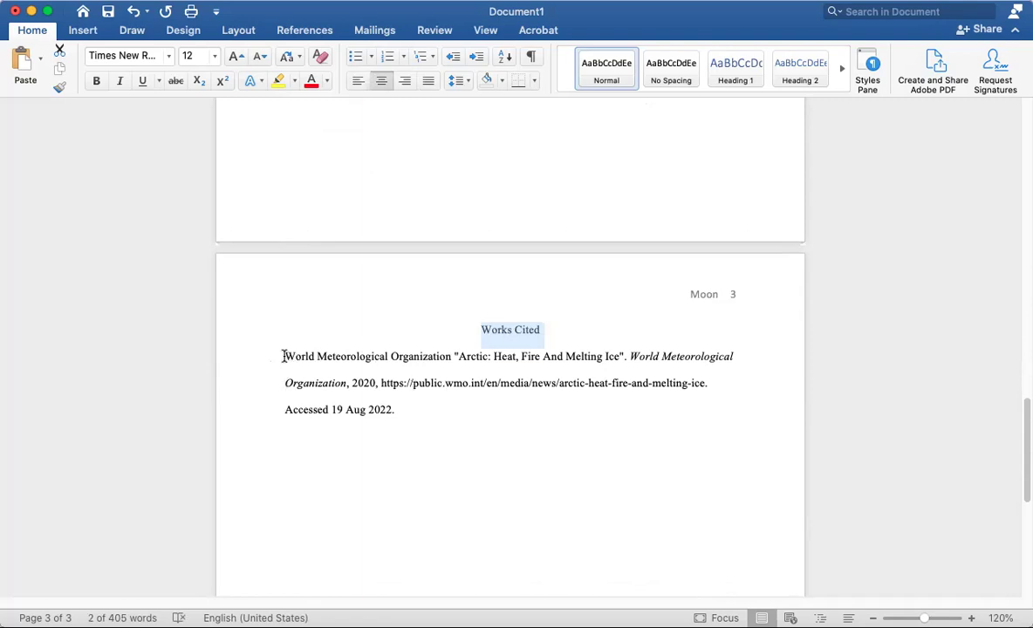
# Rejoin 'Meteorological Organization' on one line and remove the entry's first-line indent
pyautogui.click(283, 355)
pyautogui.press('Tab')
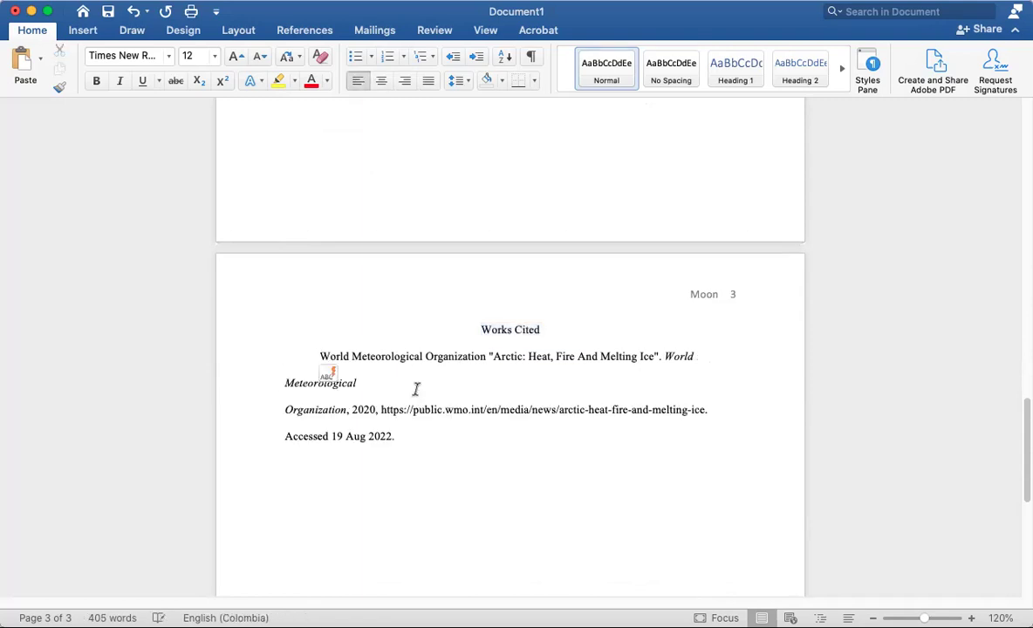
pyautogui.click(282, 409)
pyautogui.press('BackSpace')
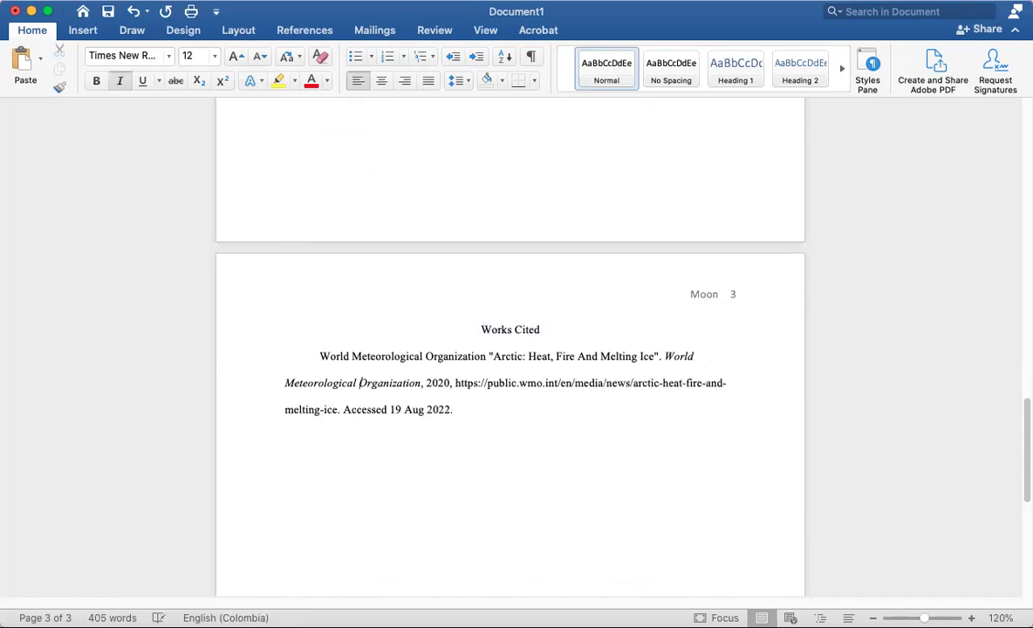
pyautogui.tripleClick(323, 351)
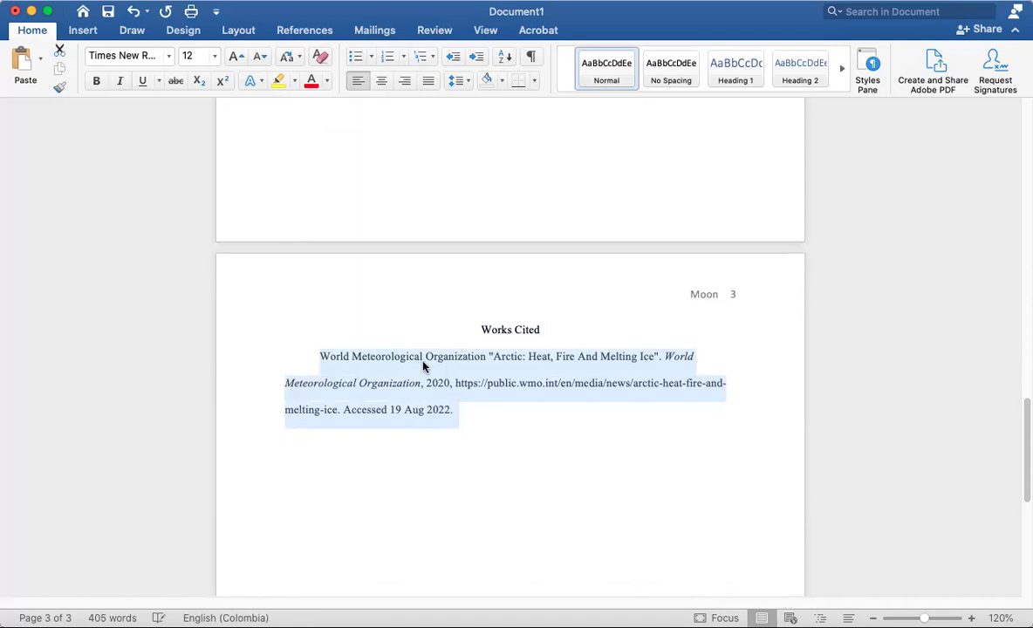
pyautogui.click(320, 358)
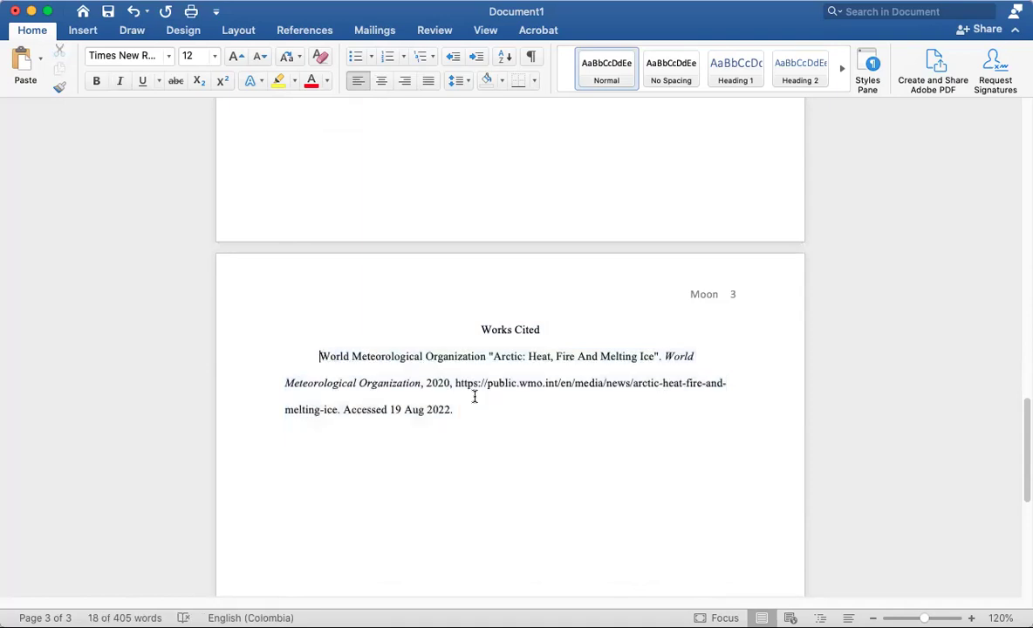
pyautogui.press('BackSpace')
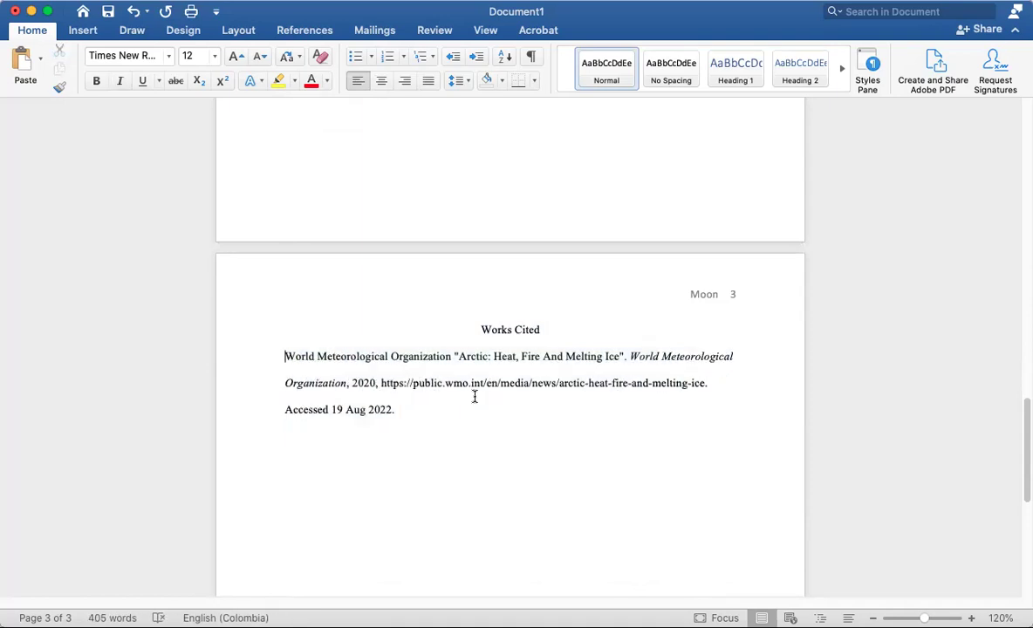
# Try Tab indents on the entry's 'Organization' and last lines, then undo the manual indents
pyautogui.press('Down')
pyautogui.press('Tab')
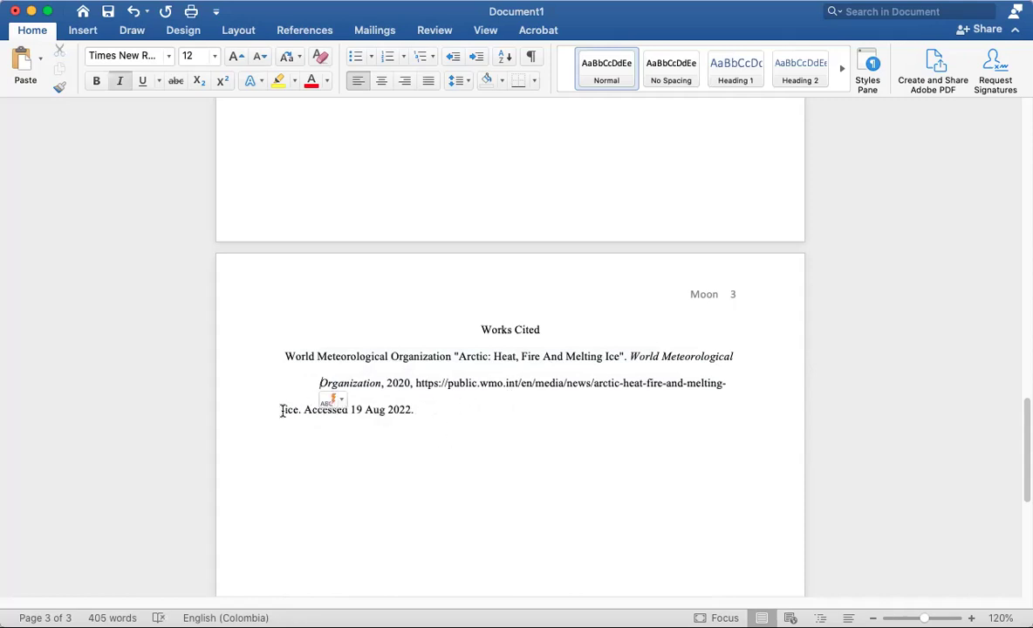
pyautogui.click(281, 411)
pyautogui.press('Tab')
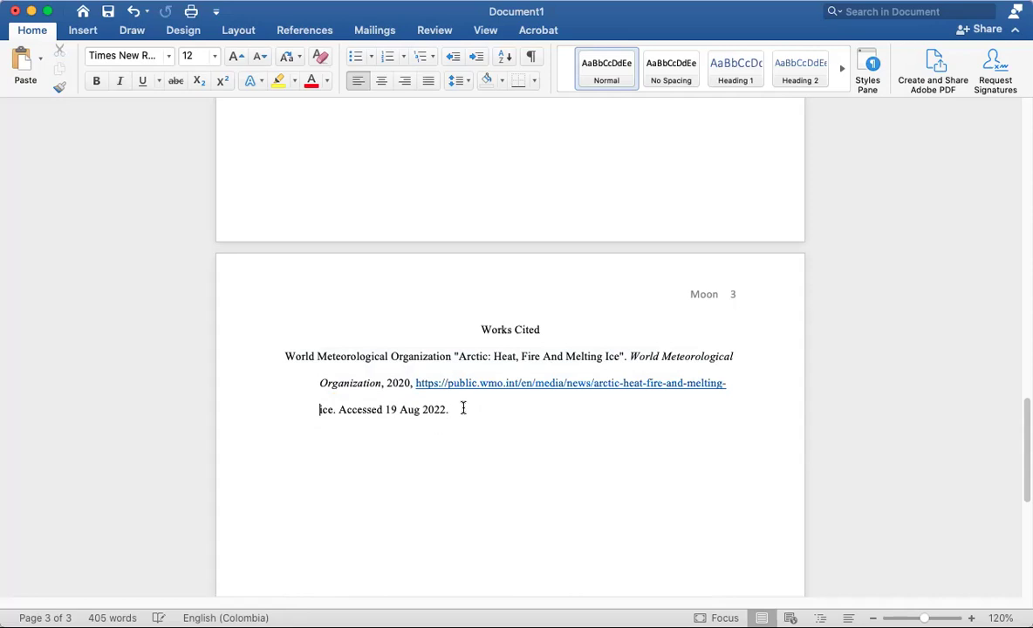
pyautogui.tripleClick(297, 361)
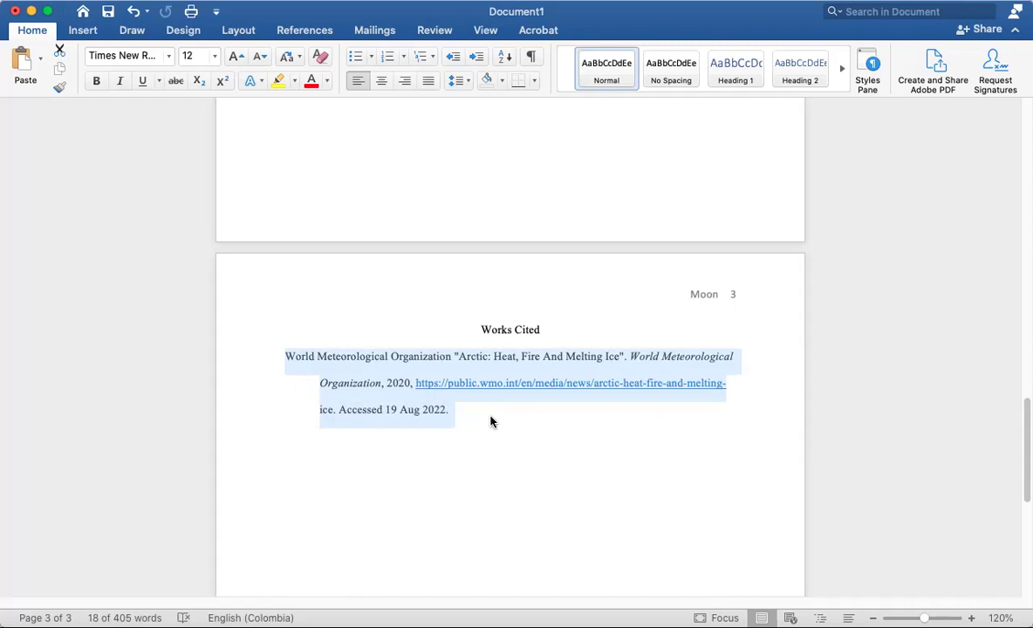
pyautogui.moveTo(489, 422); pyautogui.dragTo(288, 362)
pyautogui.click(341, 418)
pyautogui.press('super+z')
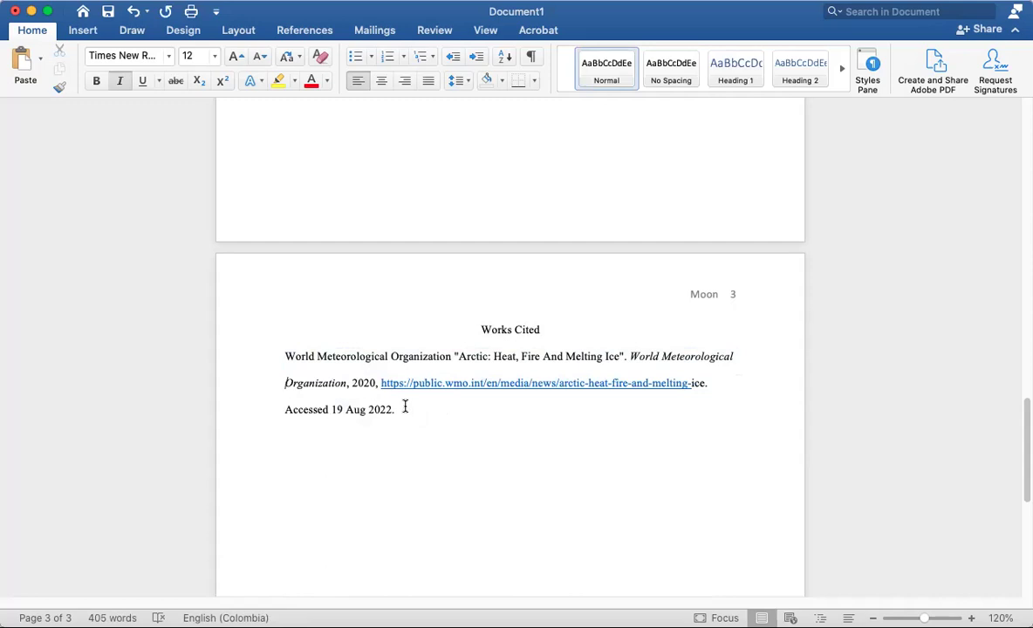
# Indent both continuation lines, keep 'ice' lowercase, and check the hanging indent
pyautogui.press('Tab')
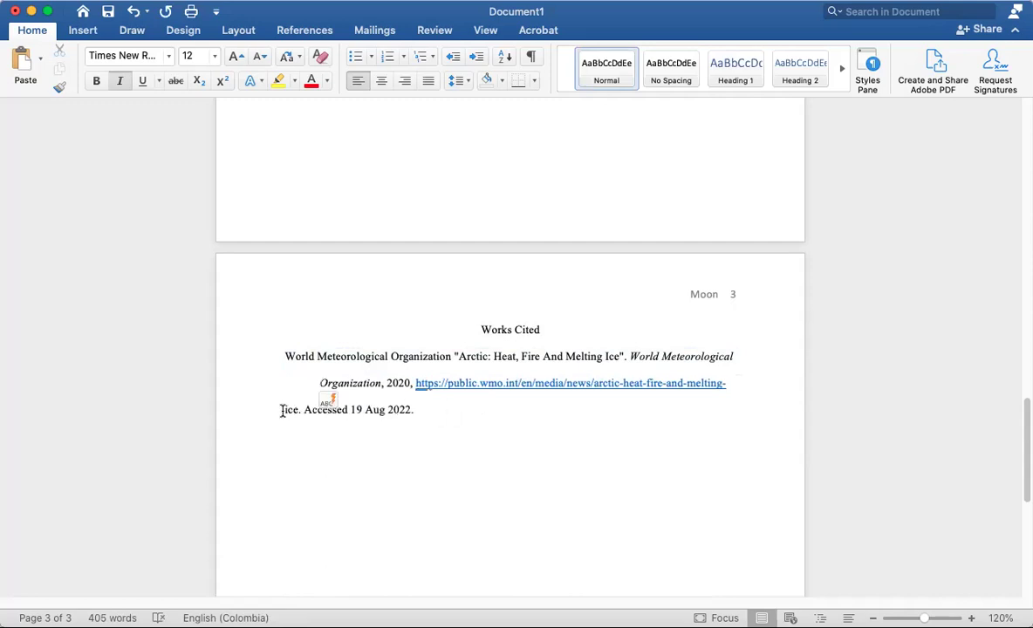
pyautogui.press('Tab')
pyautogui.hotkey('ctrl', 'z')
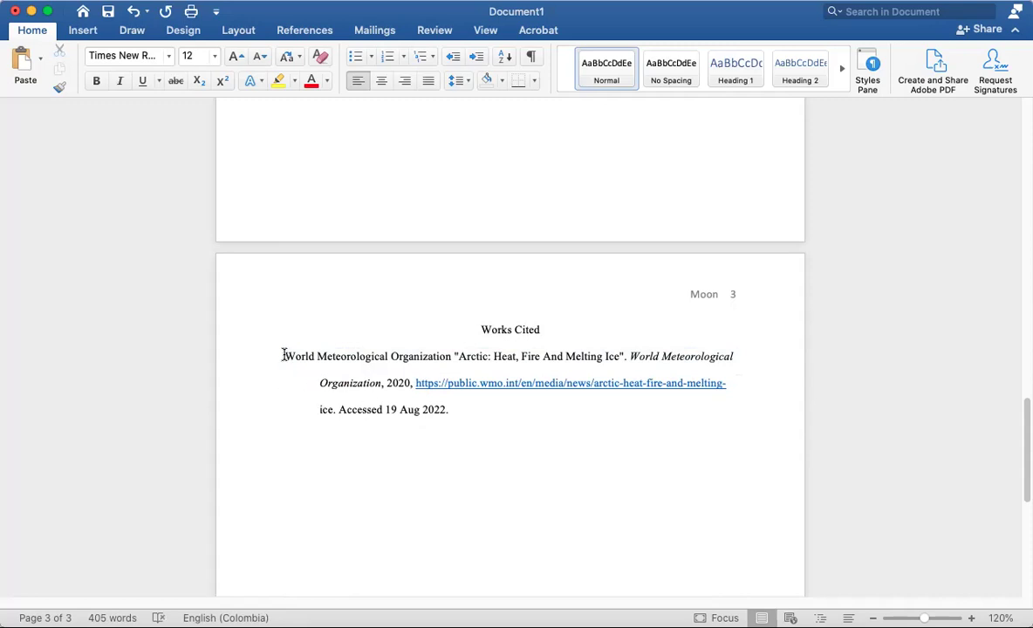
pyautogui.moveTo(283, 355); pyautogui.dragTo(733, 368)
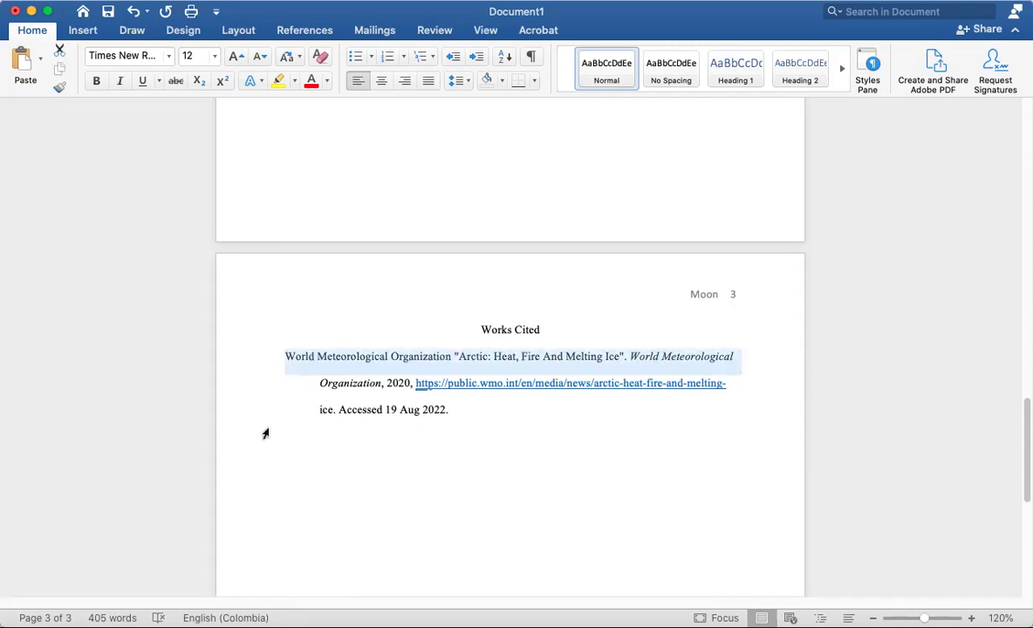
pyautogui.moveTo(528, 417); pyautogui.dragTo(326, 384)
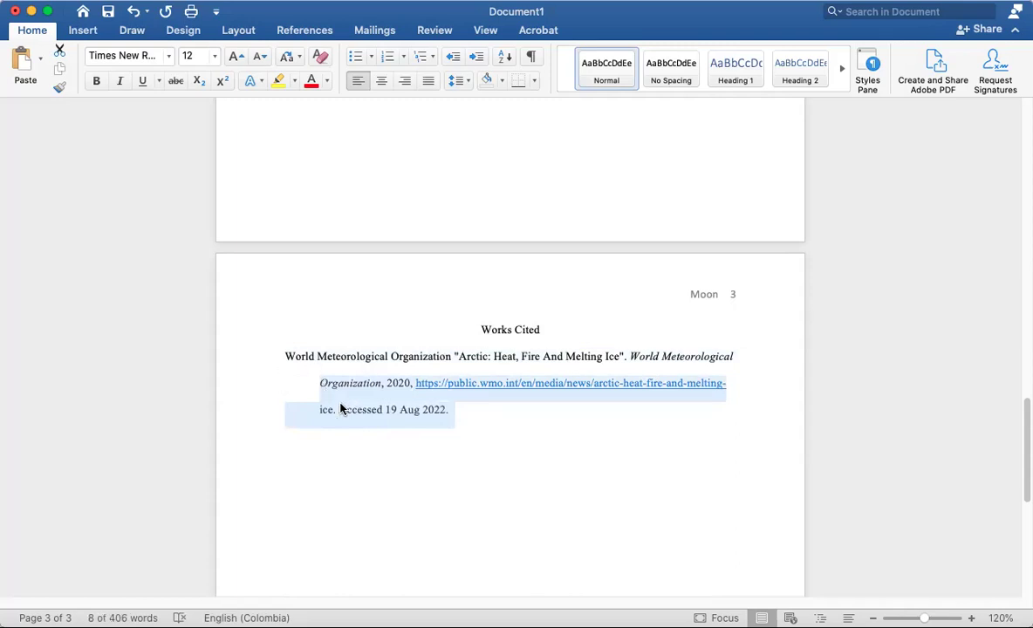
pyautogui.click(491, 419)
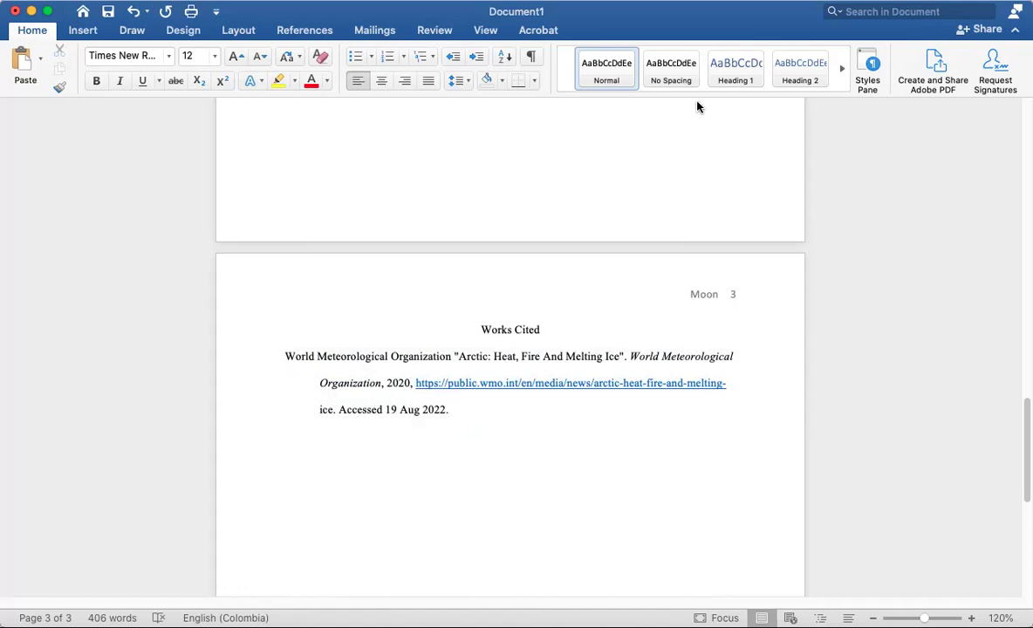
pyautogui.click(541, 329)
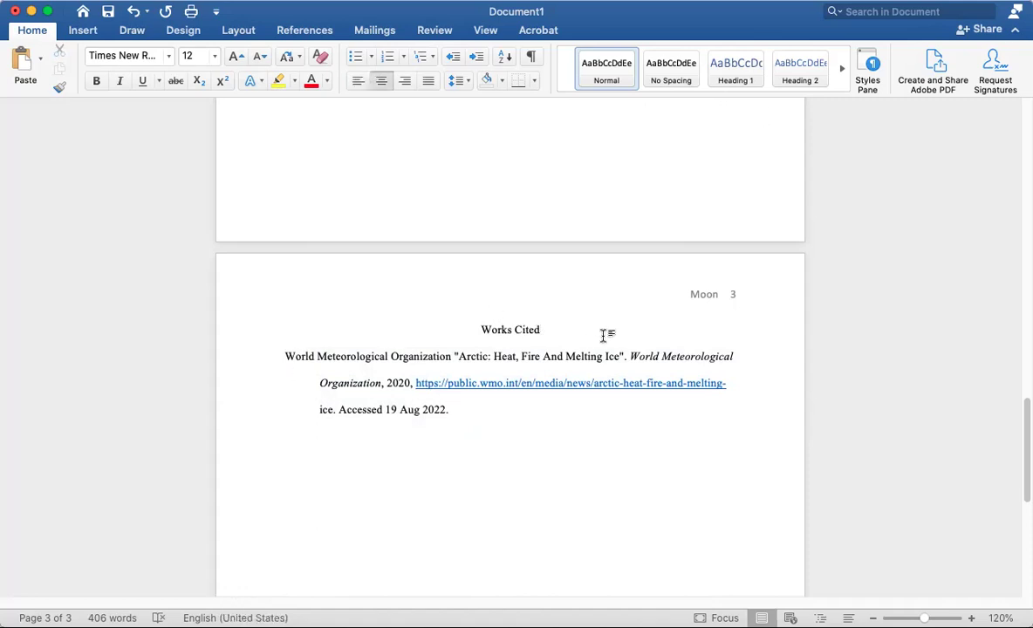
pyautogui.press('Return')
pyautogui.press('super+l')
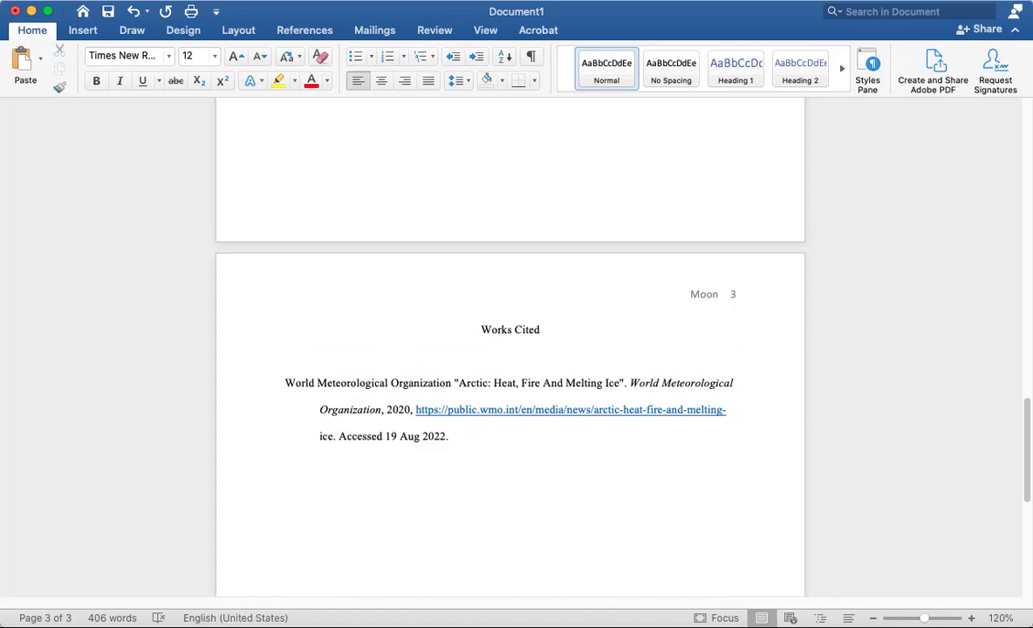
pyautogui.write('A')
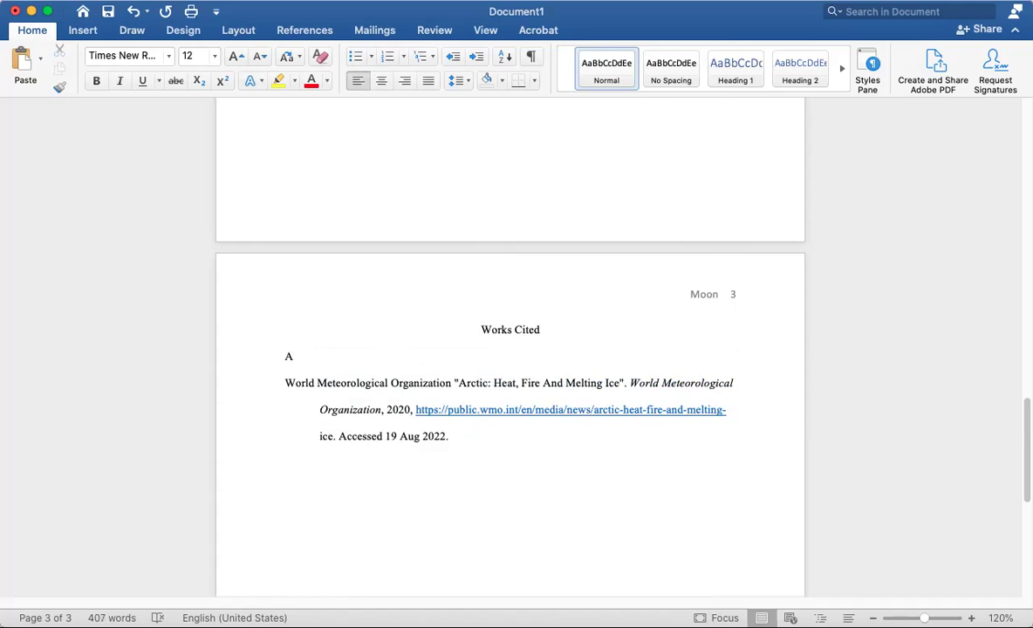
pyautogui.write('bkdbkasdfa')
pyautogui.press('Return')
pyautogui.write('BkjhaskdhaS')
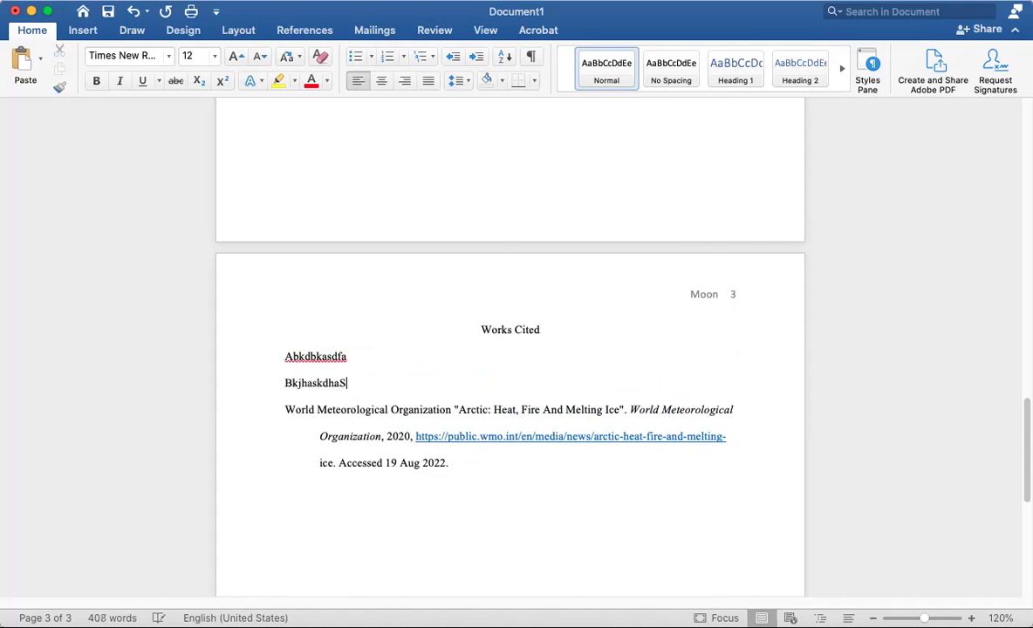
pyautogui.press('Return')
pyautogui.write('Casjdfkasdbklf')
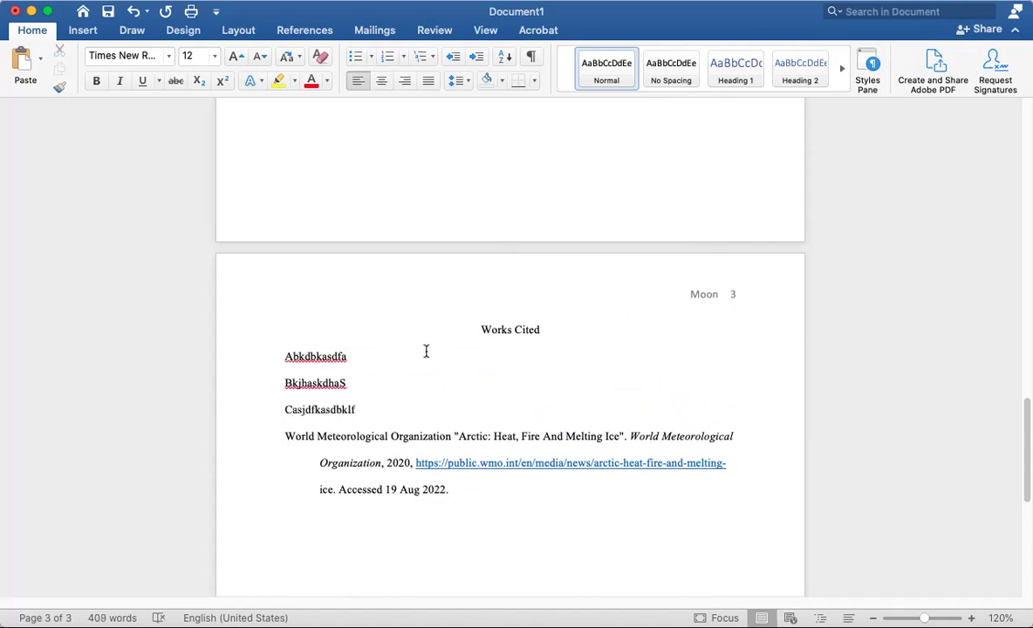
pyautogui.moveTo(358, 409); pyautogui.dragTo(223, 350)
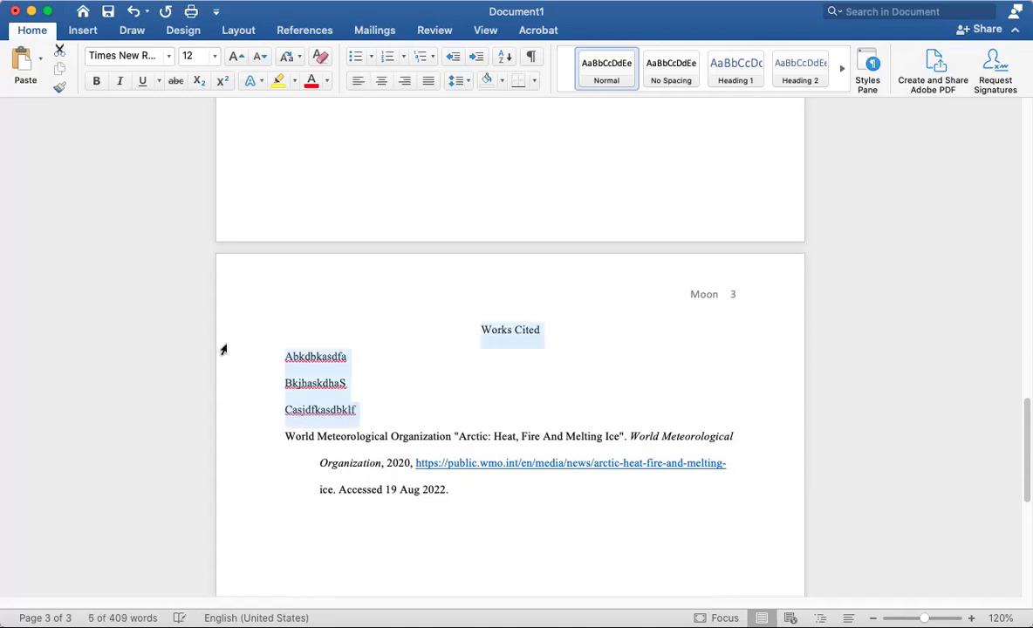
pyautogui.moveTo(397, 408); pyautogui.dragTo(247, 365)
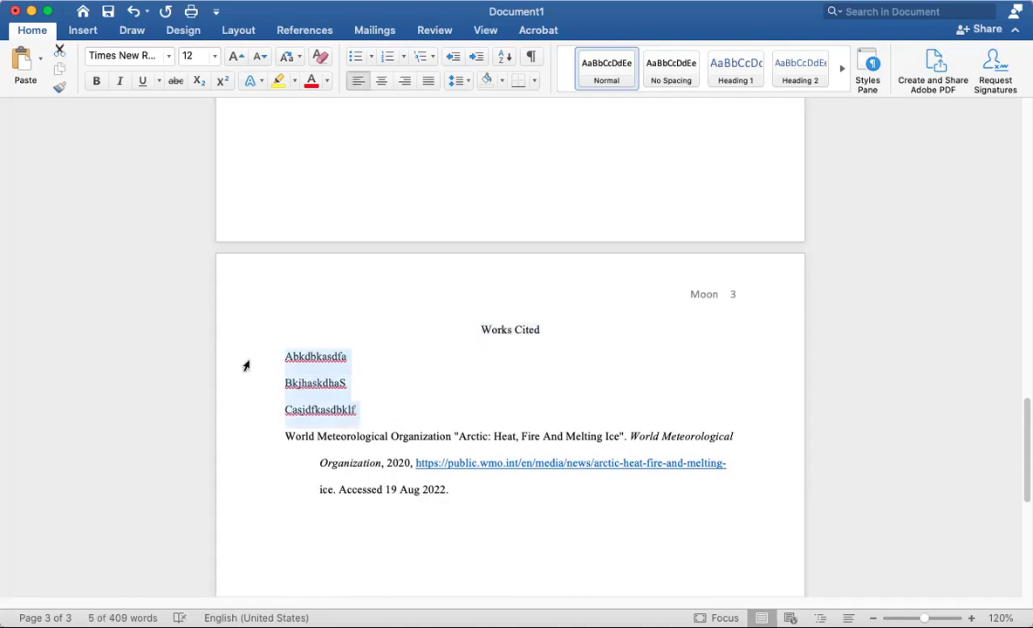
pyautogui.press('BackSpace')
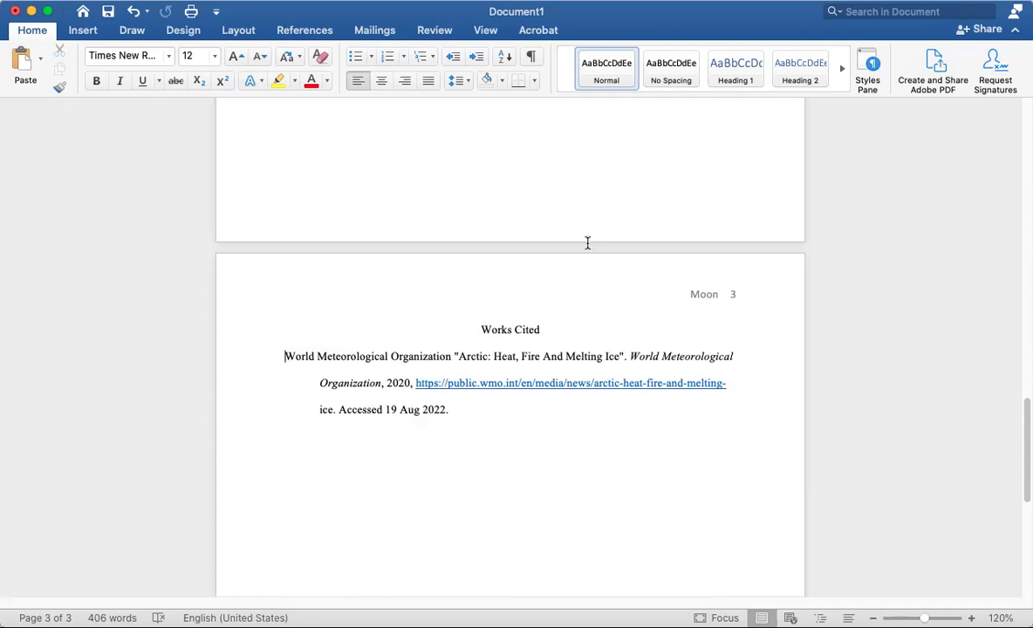
# Review the four heading lines, the title 'The Dangers of Climate Change' and the page header
pyautogui.scroll(15, 485, 323)
pyautogui.scroll(10, 467, 340)
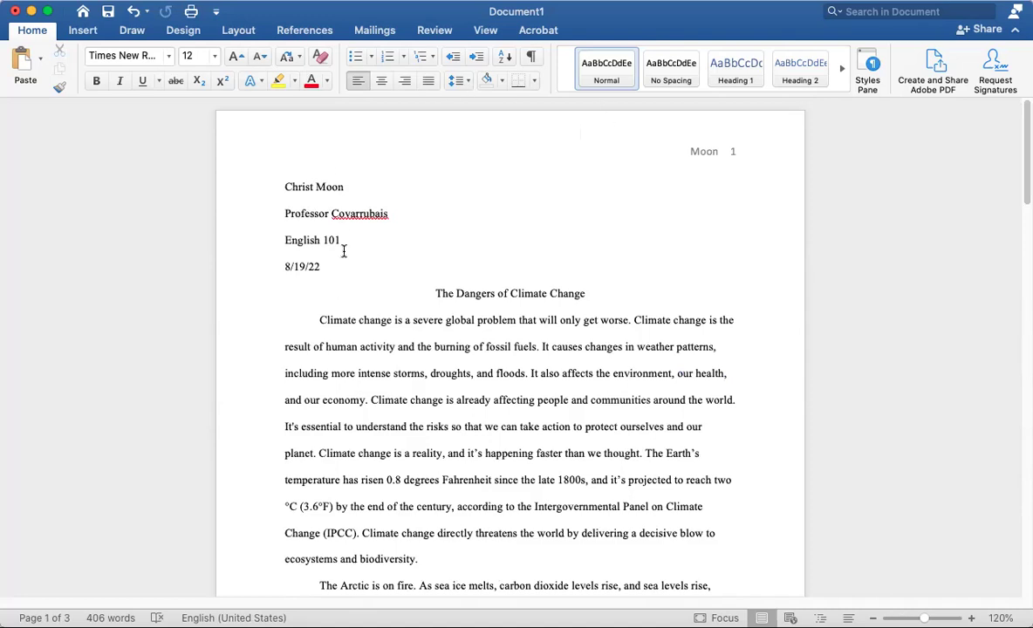
pyautogui.moveTo(285, 177); pyautogui.dragTo(355, 182)
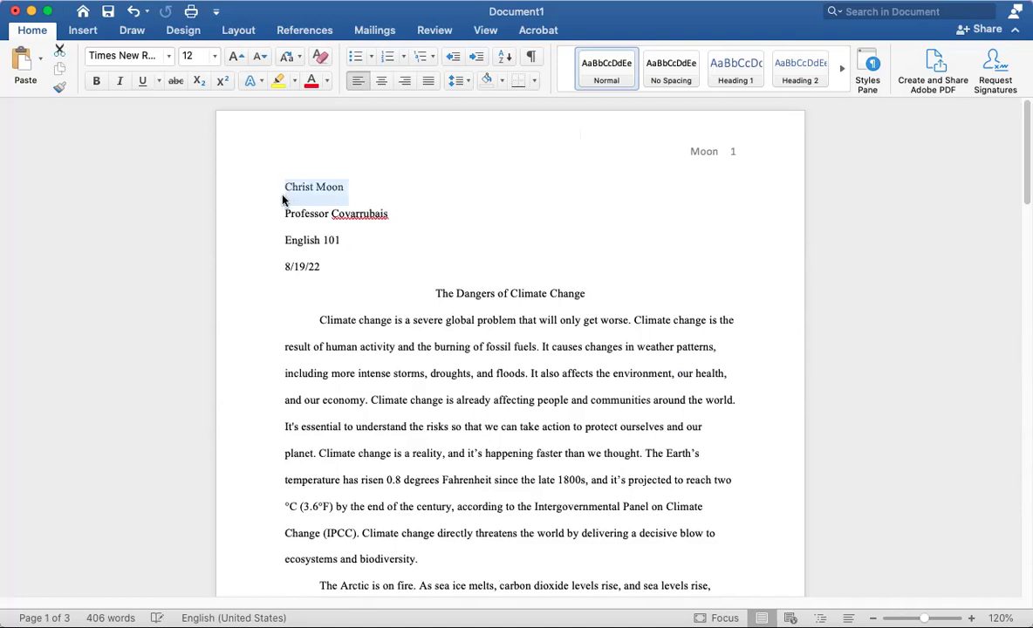
pyautogui.moveTo(286, 207); pyautogui.dragTo(403, 212)
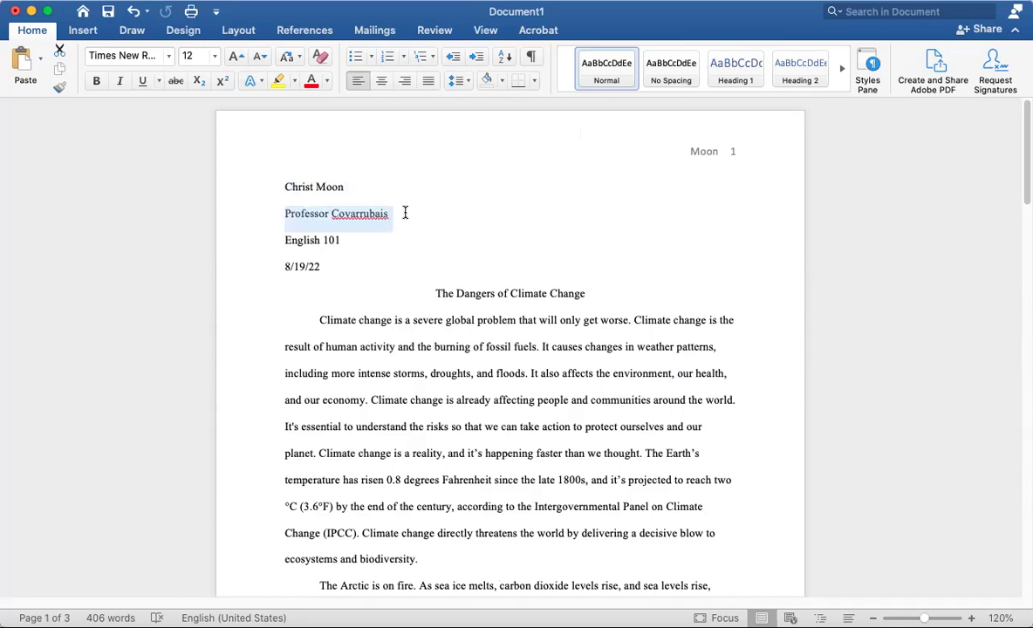
pyautogui.moveTo(341, 238); pyautogui.dragTo(243, 237)
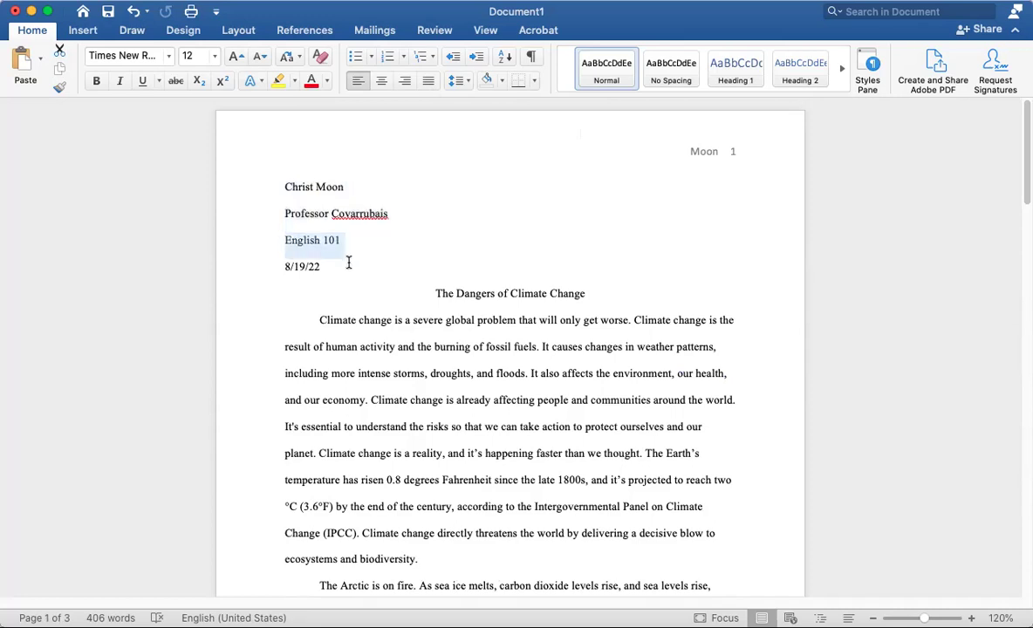
pyautogui.moveTo(332, 264); pyautogui.dragTo(246, 267)
pyautogui.moveTo(441, 293); pyautogui.dragTo(630, 302)
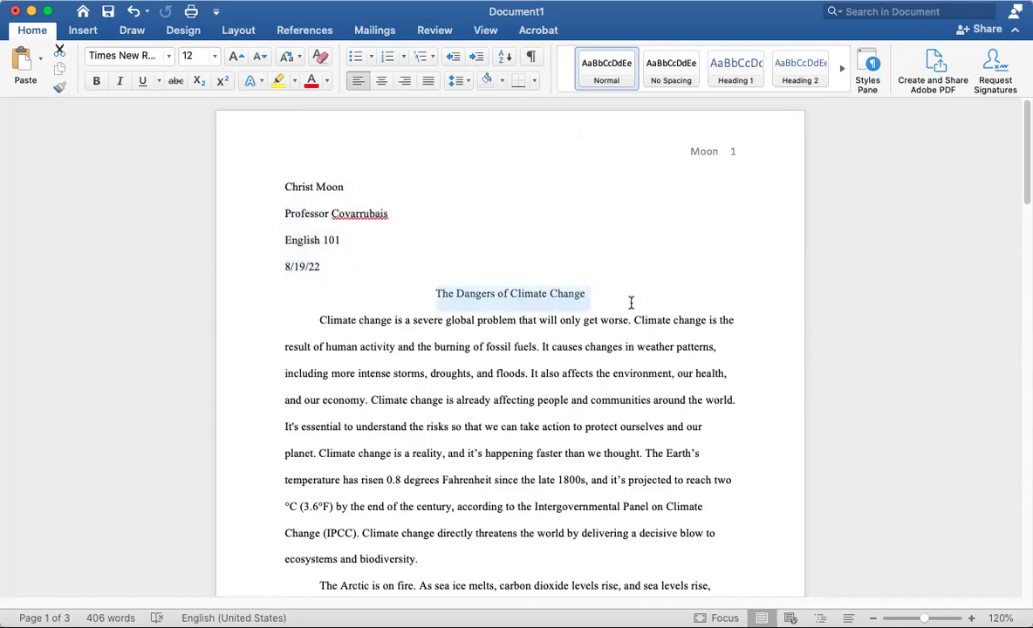
pyautogui.doubleClick(677, 139)
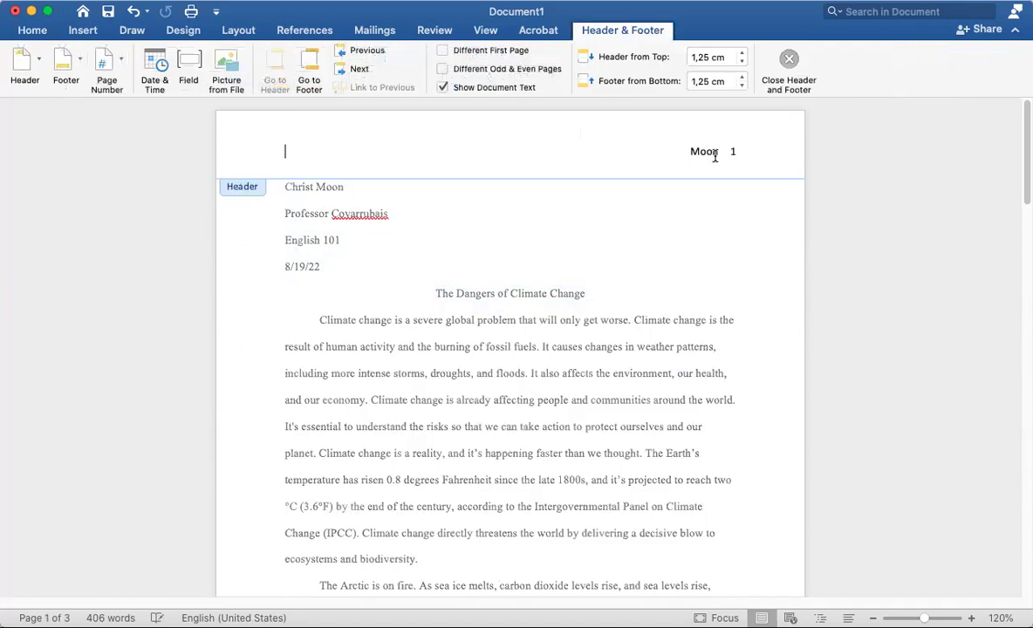
pyautogui.doubleClick(252, 322)
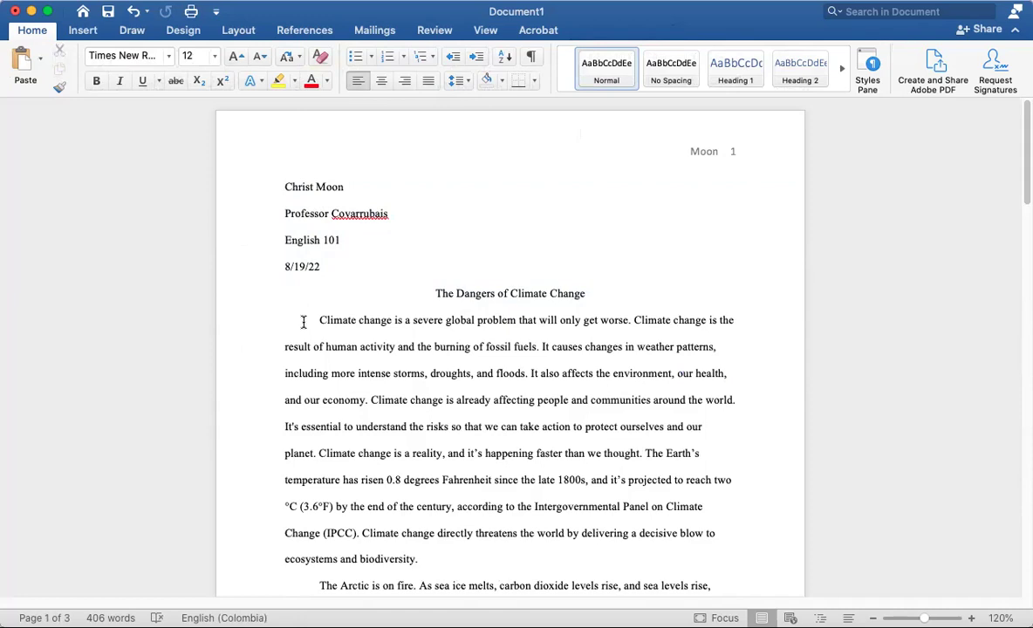
# Check the World Meteorological Organization Works Cited entry, then return to the top of page 1
pyautogui.scroll(-5, 428, 274)
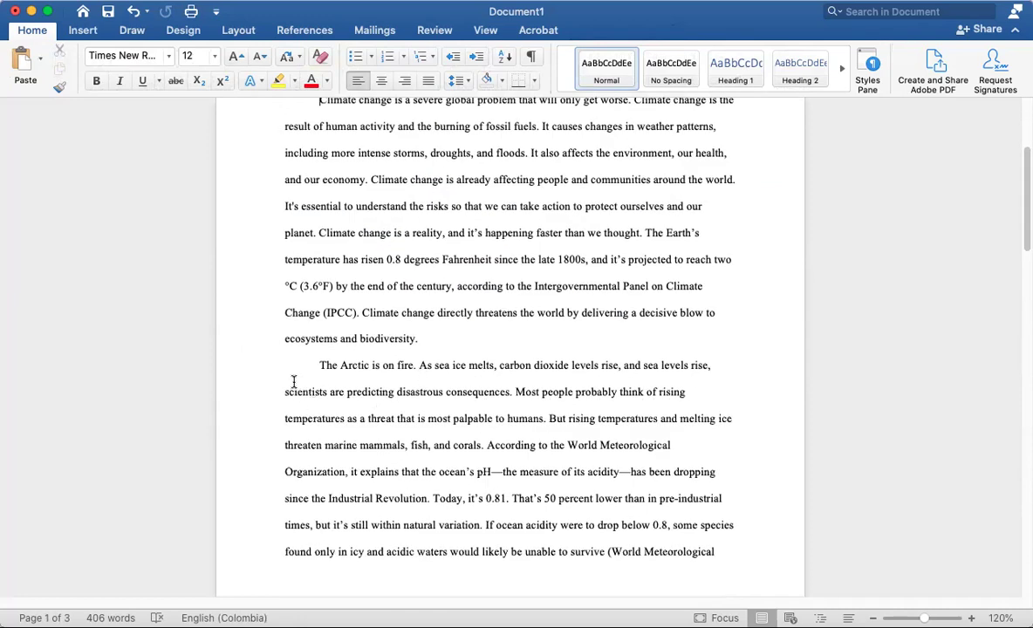
pyautogui.scroll(-10, 293, 381)
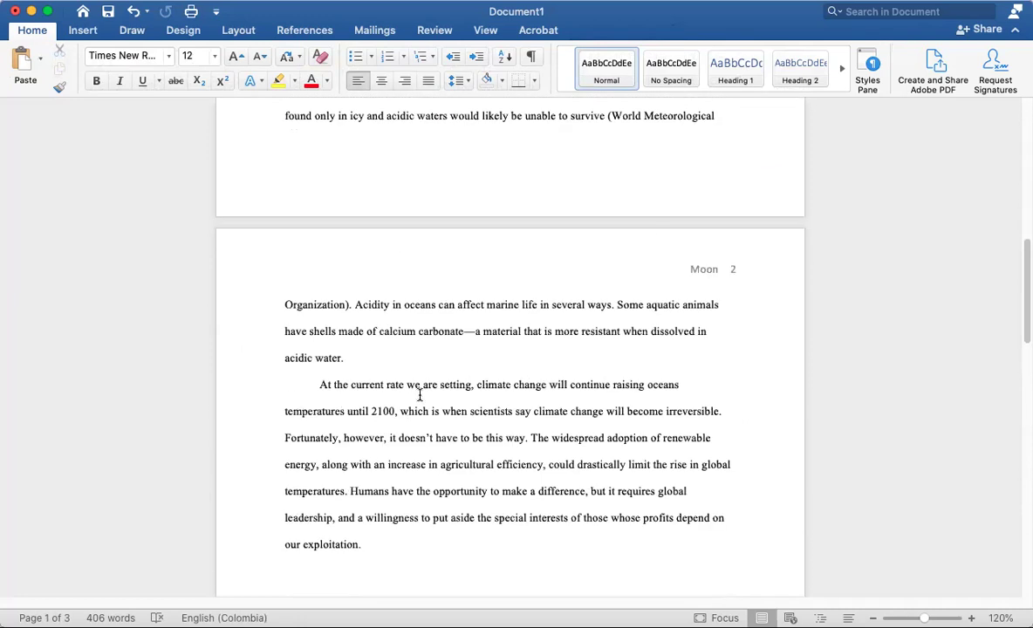
pyautogui.scroll(-20, 427, 392)
pyautogui.moveTo(545, 426); pyautogui.dragTo(494, 419)
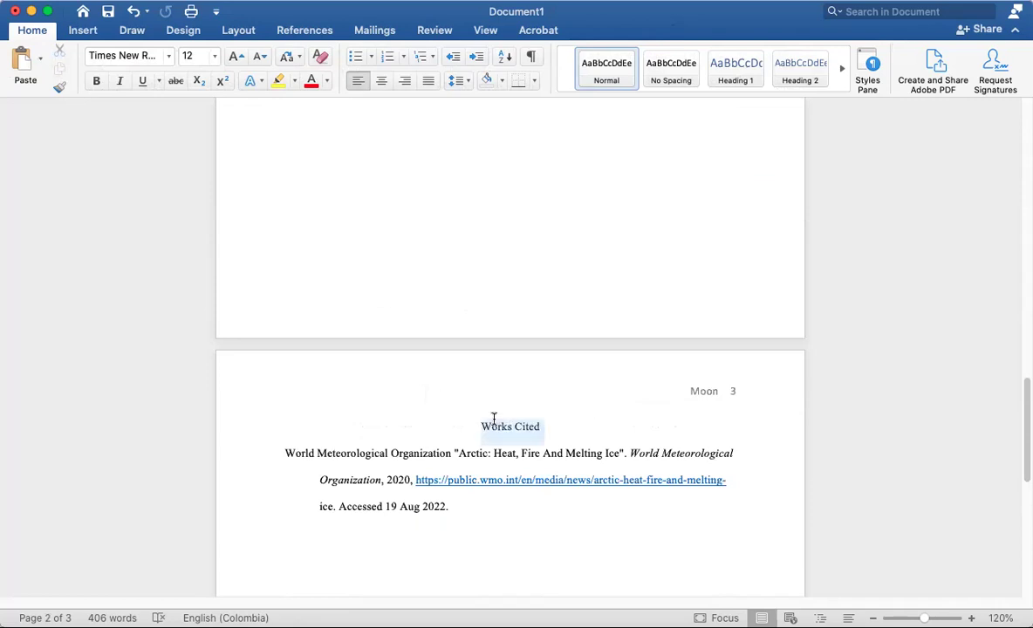
pyautogui.moveTo(283, 454); pyautogui.dragTo(446, 506)
pyautogui.click(321, 481)
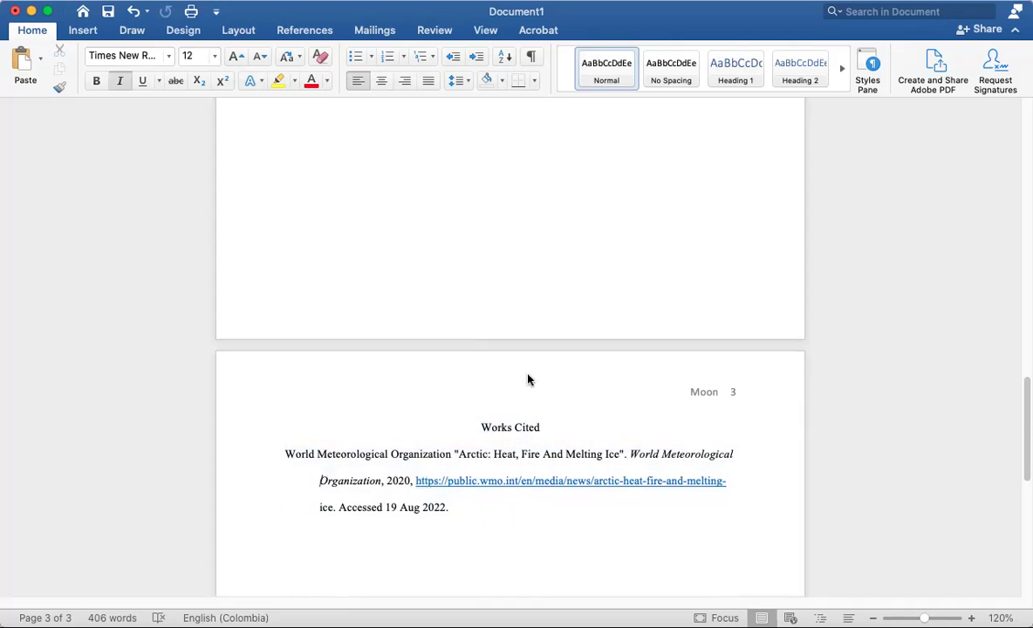
pyautogui.scroll(12, 528, 377)
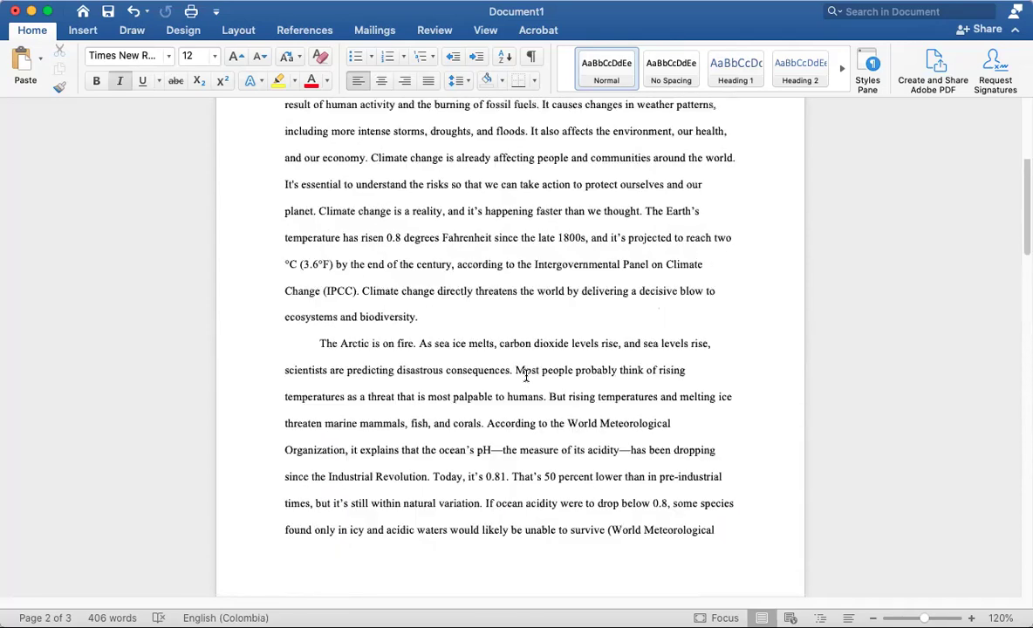
pyautogui.scroll(5, 526, 377)
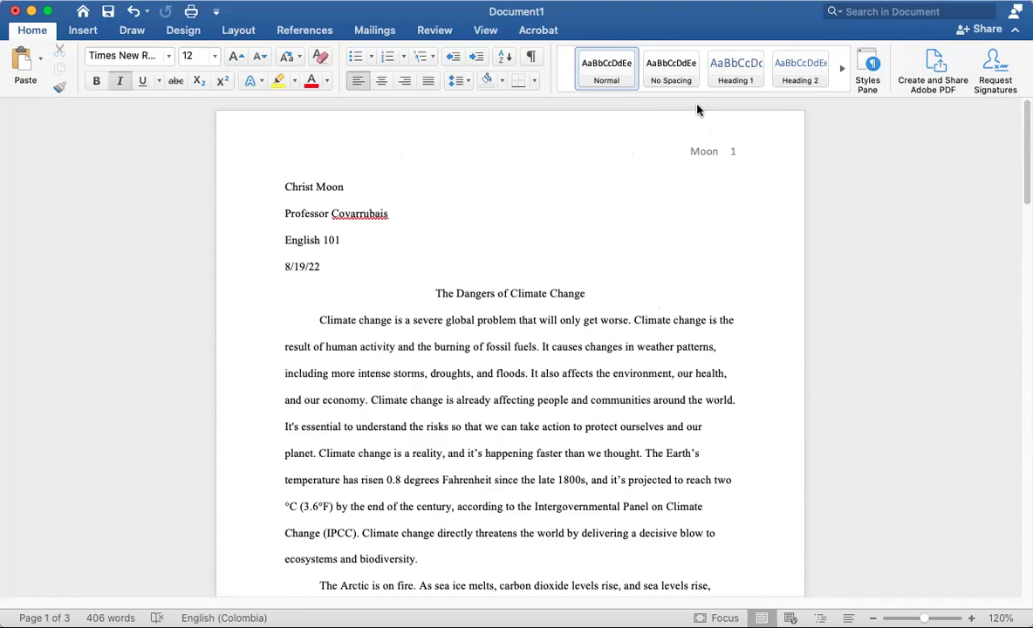
pyautogui.press('Up')
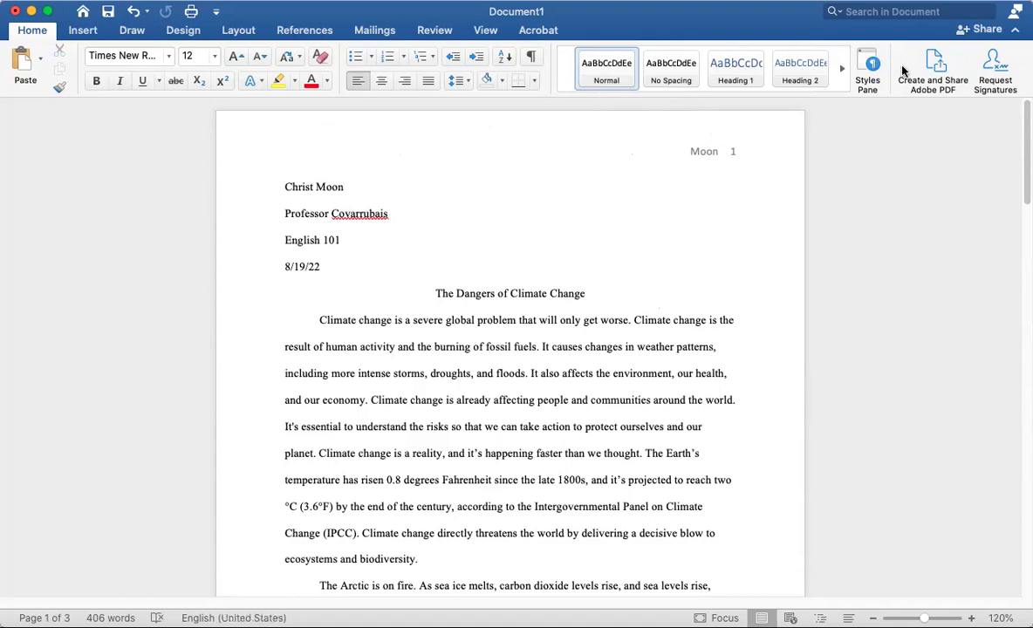